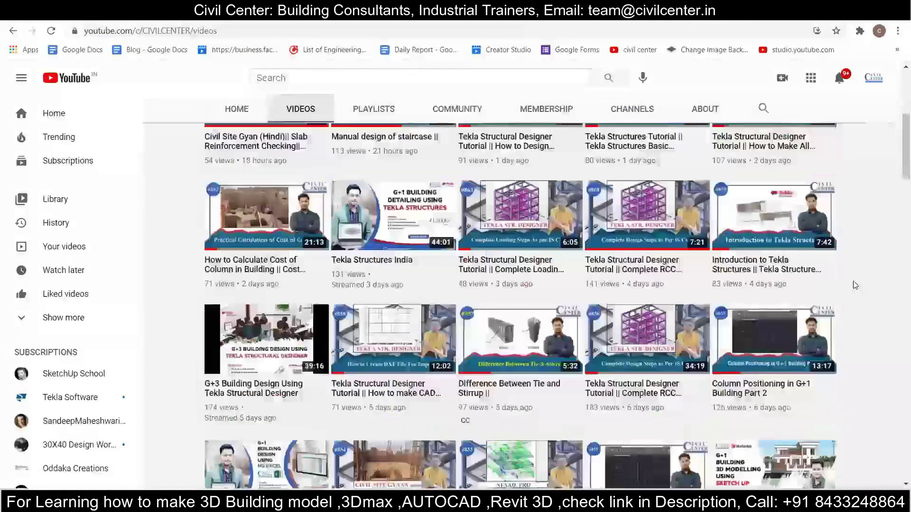
{"action": "scroll", "coordinate": [855, 285], "scroll_direction": "down", "scroll_amount": 5}
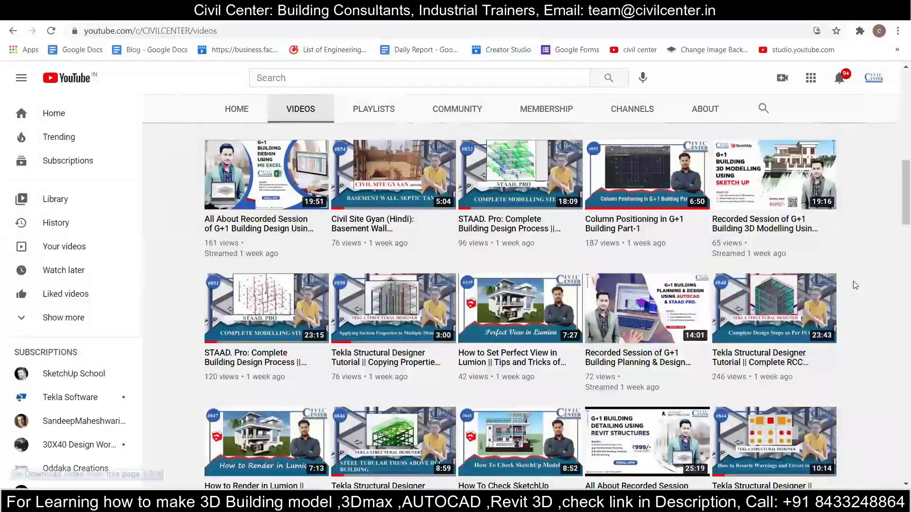
Scroll through the Civil Center channel's uploaded videos, then back to the top
{"action": "scroll", "coordinate": [855, 285], "scroll_direction": "down", "scroll_amount": 2}
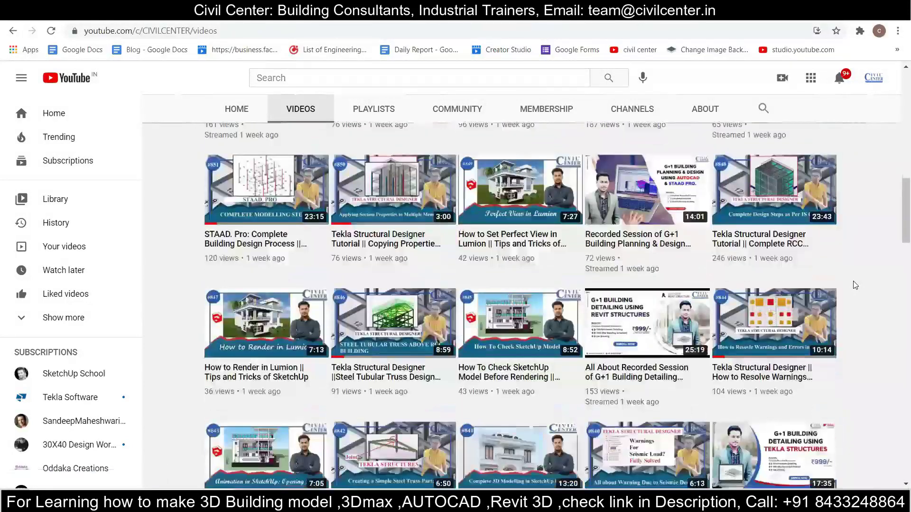
{"action": "scroll", "coordinate": [855, 285], "scroll_direction": "down", "scroll_amount": 1}
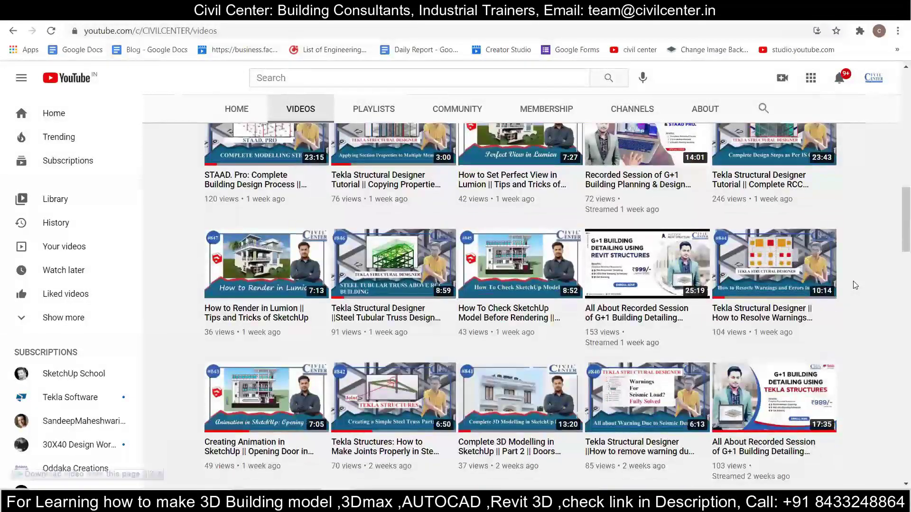
{"action": "scroll", "coordinate": [855, 285], "scroll_direction": "up", "scroll_amount": 4}
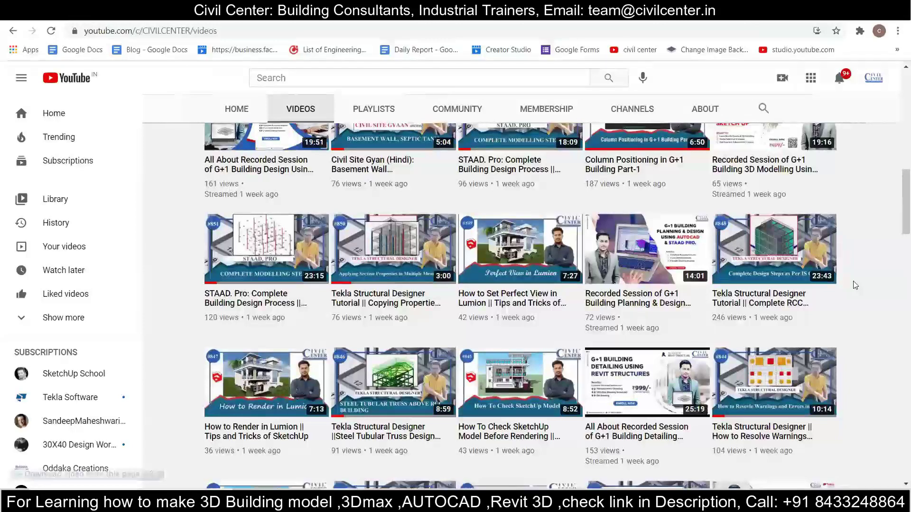
{"action": "scroll", "coordinate": [855, 285], "scroll_direction": "up", "scroll_amount": 4}
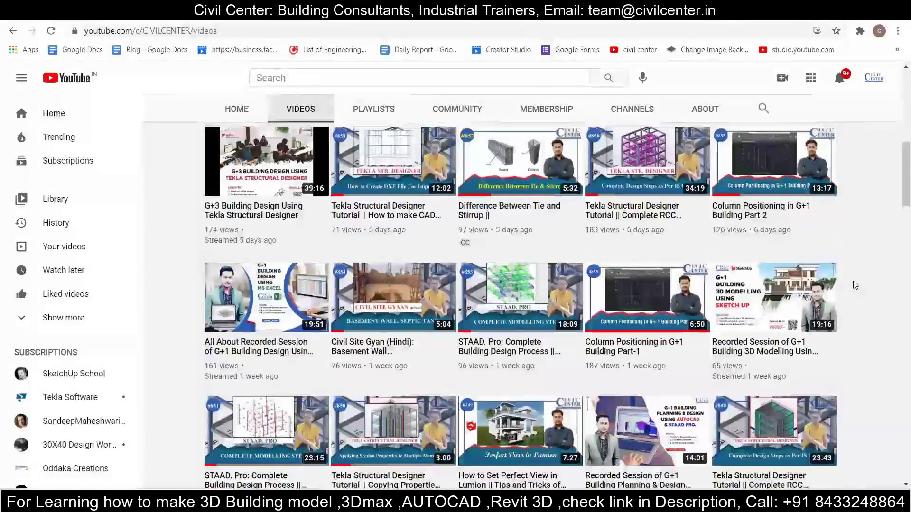
{"action": "scroll", "coordinate": [855, 285], "scroll_direction": "up", "scroll_amount": 3}
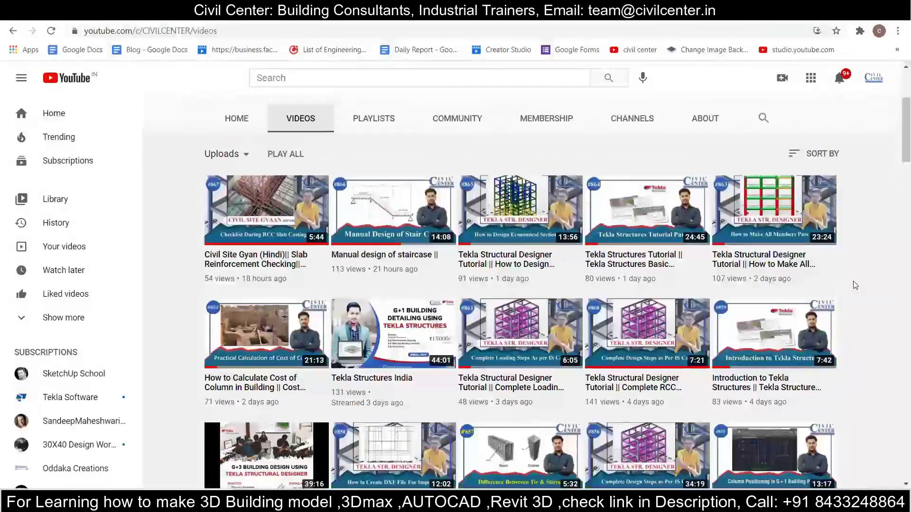
{"action": "scroll", "coordinate": [855, 285], "scroll_direction": "up", "scroll_amount": 2}
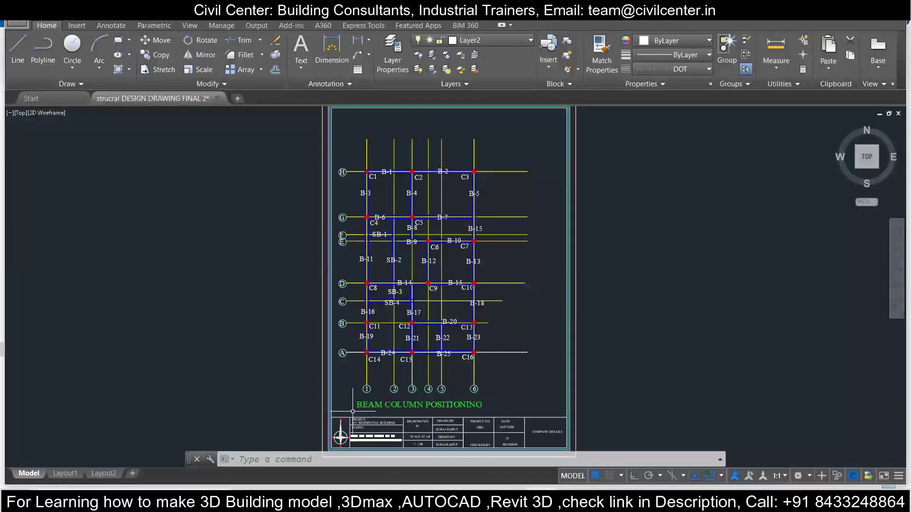
{"action": "scroll", "coordinate": [357, 412], "scroll_direction": "up", "scroll_amount": 3}
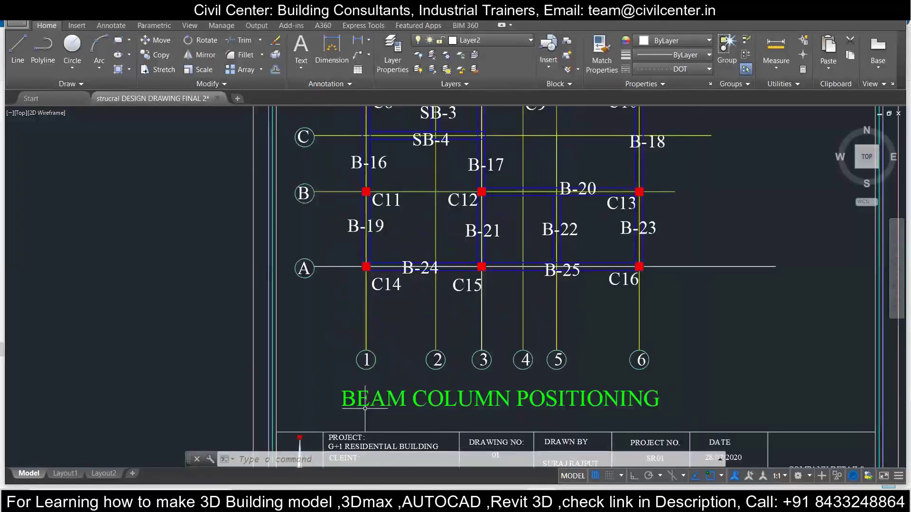
{"action": "scroll", "coordinate": [482, 251], "scroll_direction": "down", "scroll_amount": 1}
{"action": "scroll", "coordinate": [476, 239], "scroll_direction": "down", "scroll_amount": 1}
{"action": "middle_click_drag", "start_coordinate": [476, 239], "coordinate": [417, 352]}
{"action": "scroll", "coordinate": [417, 352], "scroll_direction": "up", "scroll_amount": 1}
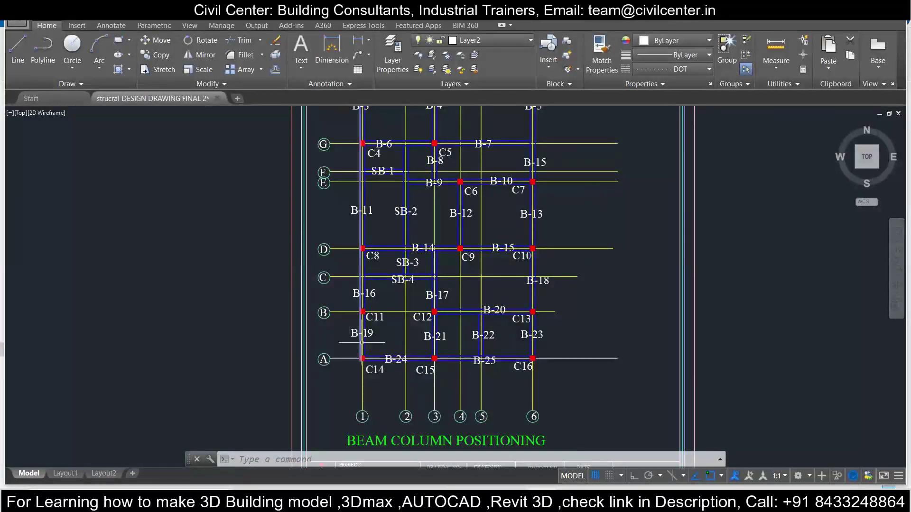
{"action": "scroll", "coordinate": [362, 251], "scroll_direction": "down", "scroll_amount": 3}
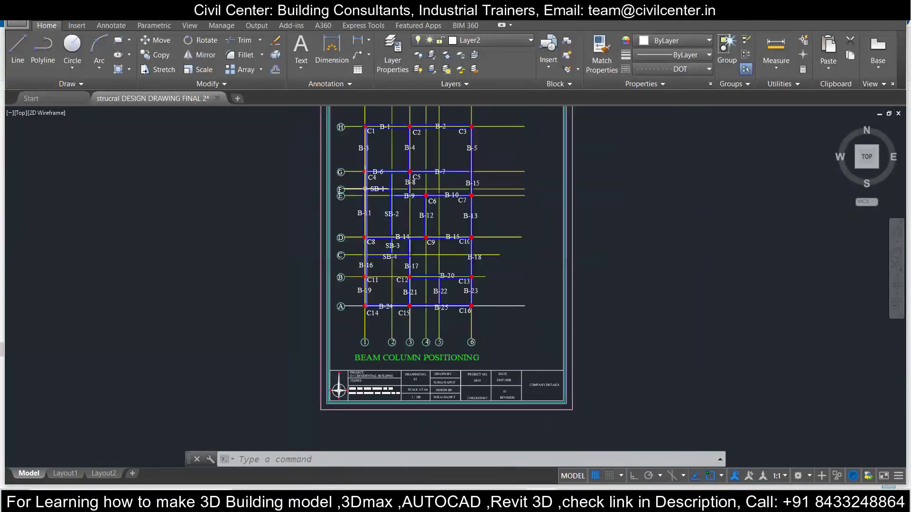
{"action": "scroll", "coordinate": [364, 252], "scroll_direction": "up", "scroll_amount": 1}
{"action": "scroll", "coordinate": [366, 197], "scroll_direction": "up", "scroll_amount": 4}
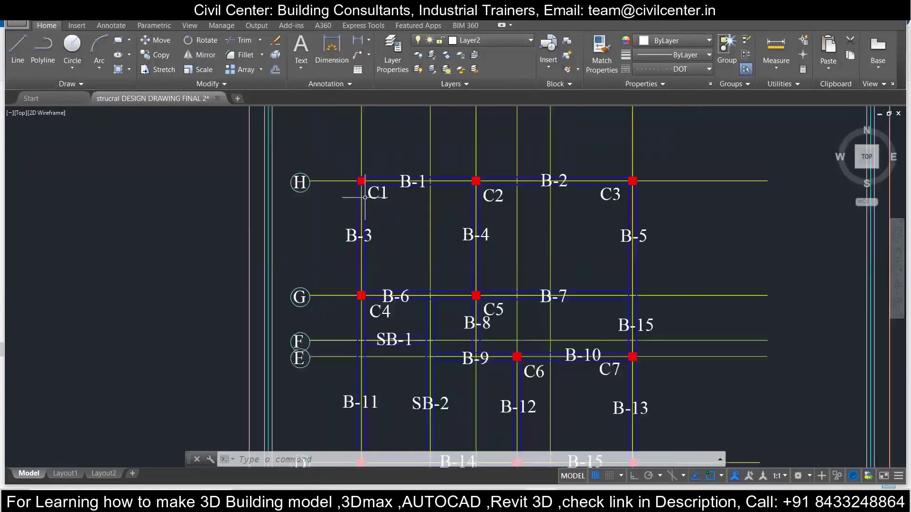
{"action": "scroll", "coordinate": [396, 202], "scroll_direction": "down", "scroll_amount": 3}
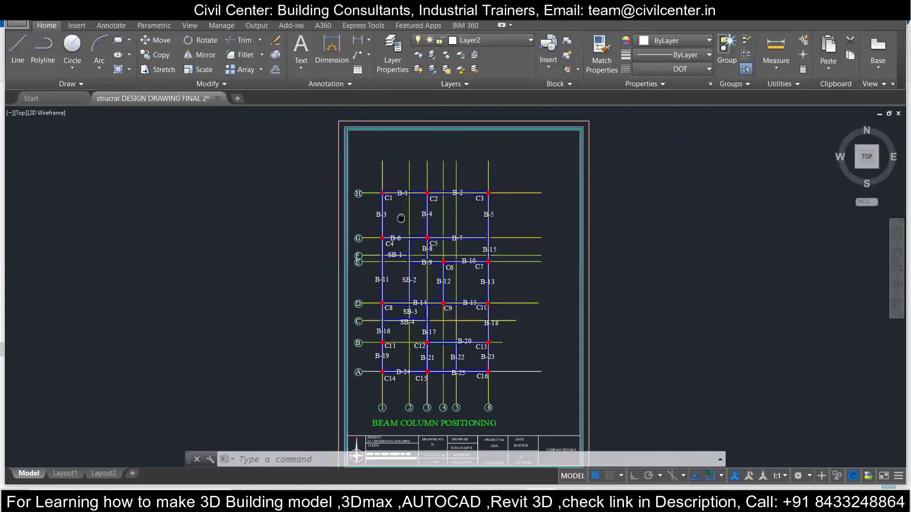
{"action": "scroll", "coordinate": [367, 190], "scroll_direction": "up", "scroll_amount": 2}
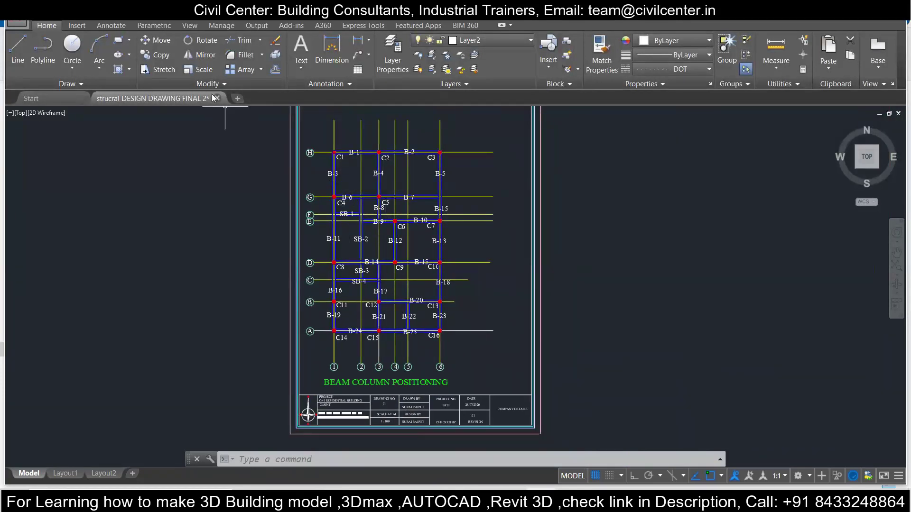
Draw a vertical limit line just right of the grid
{"action": "left_click", "coordinate": [14, 45]}
{"action": "left_click", "coordinate": [485, 353]}
{"action": "left_click", "coordinate": [485, 141]}
{"action": "left_click", "coordinate": [485, 138]}
{"action": "key", "text": "Escape"}
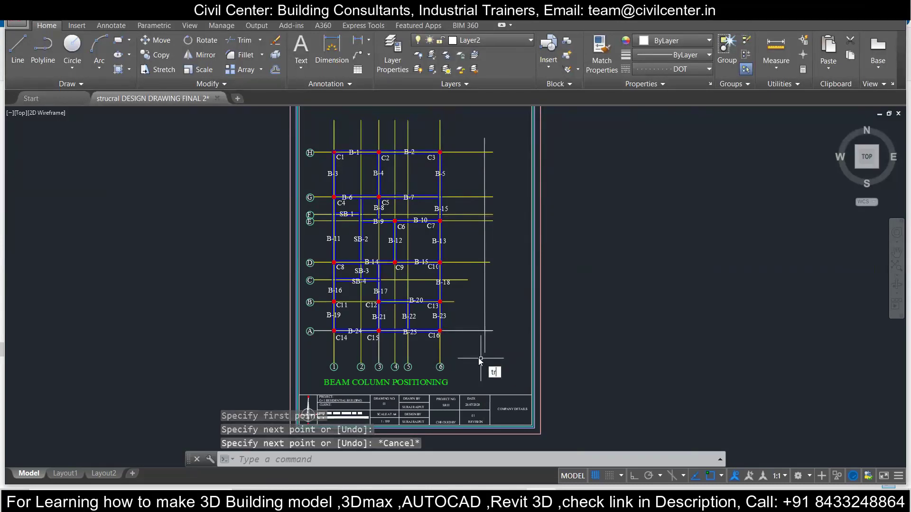
Trim the right ends of gridlines A, D and E–H back to the limit line
{"action": "key", "text": "Return"}
{"action": "key", "text": "Return"}
{"action": "left_click", "coordinate": [487, 327]}
{"action": "left_click", "coordinate": [490, 335]}
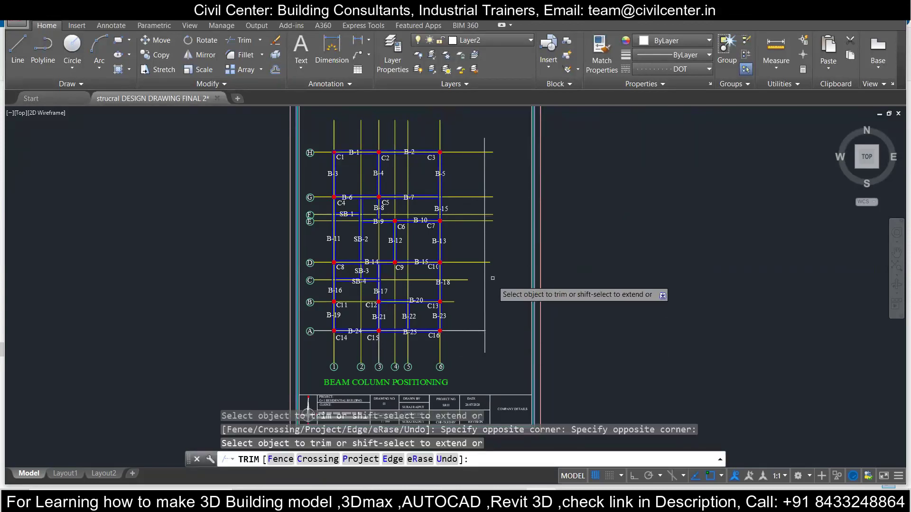
{"action": "left_click", "coordinate": [489, 261]}
{"action": "left_click", "coordinate": [490, 264]}
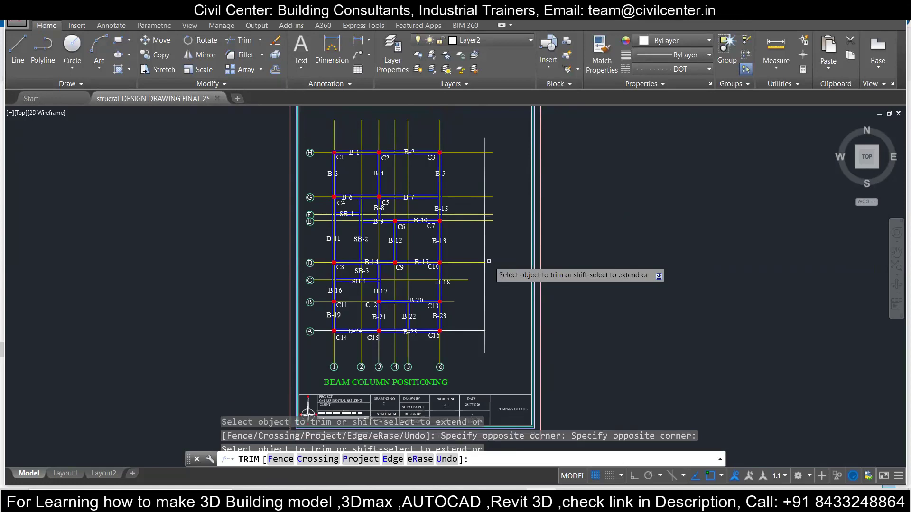
{"action": "left_click", "coordinate": [494, 222]}
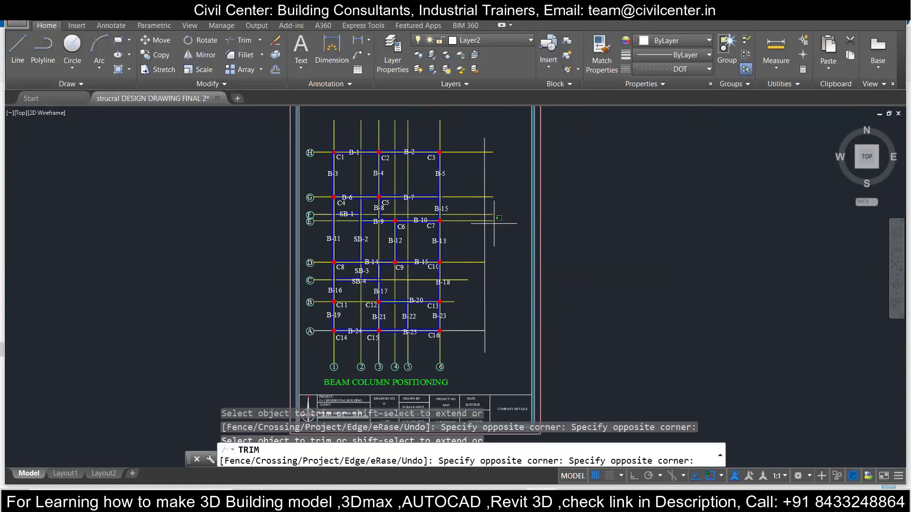
{"action": "left_click", "coordinate": [497, 143]}
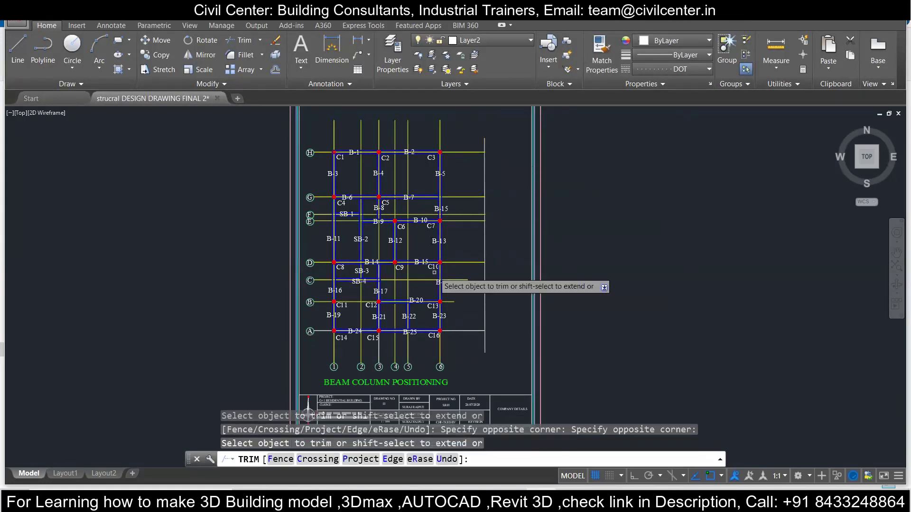
{"action": "key", "text": "Escape"}
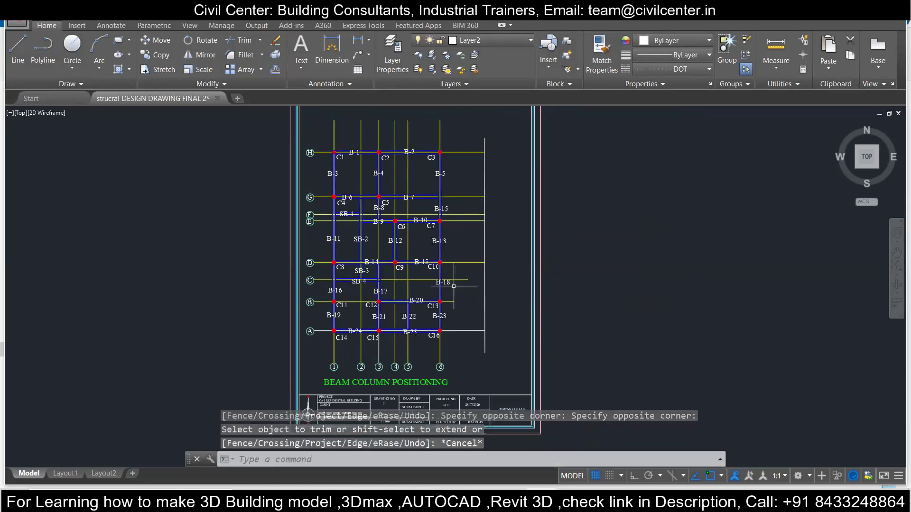
{"action": "scroll", "coordinate": [468, 268], "scroll_direction": "up", "scroll_amount": 2}
{"action": "scroll", "coordinate": [470, 200], "scroll_direction": "down", "scroll_amount": 2}
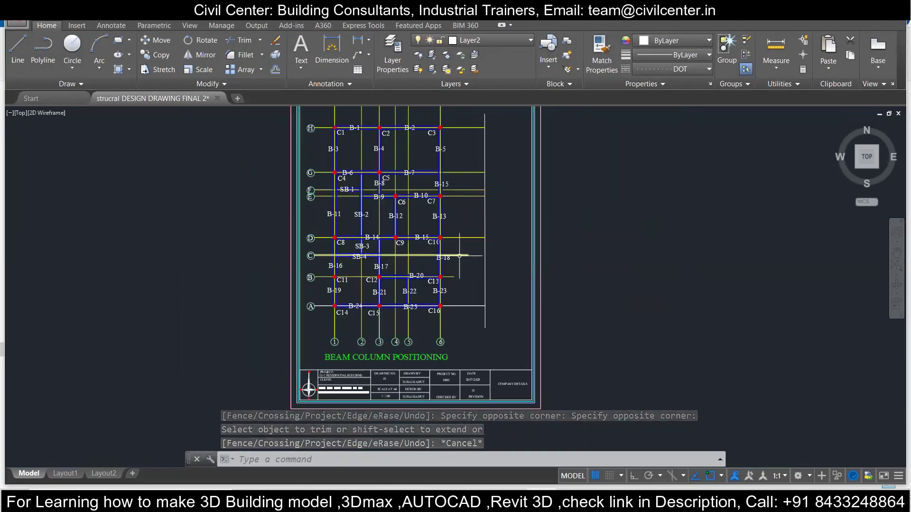
{"action": "type", "text": "e"}
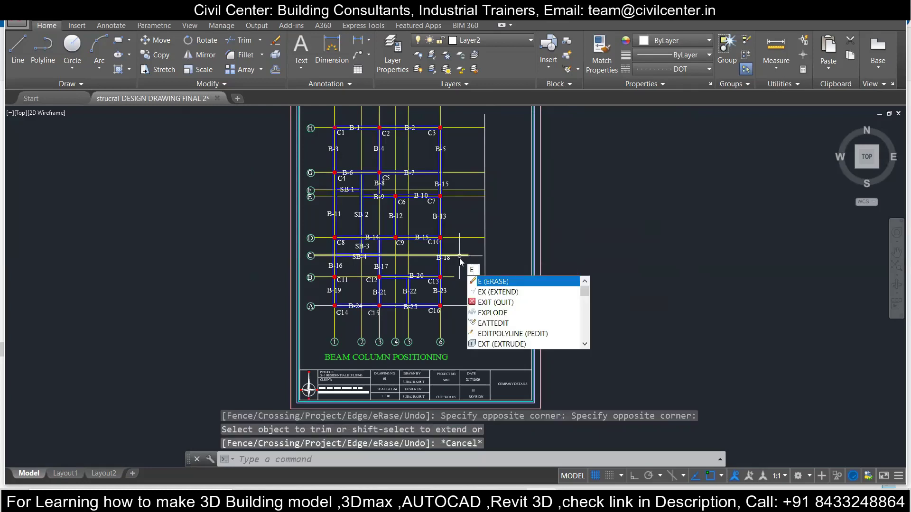
{"action": "type", "text": "x"}
Extend gridlines B and C right to the vertical limit line
{"action": "key", "text": "Return"}
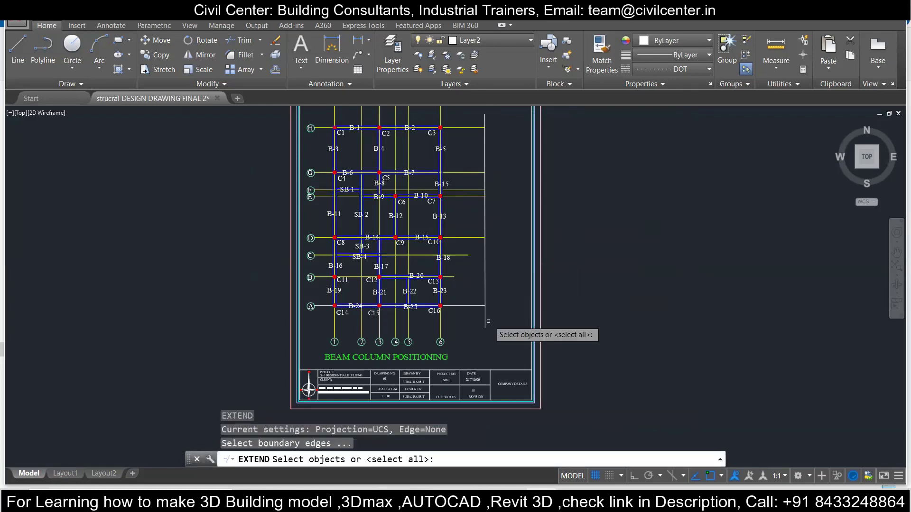
{"action": "left_click", "coordinate": [486, 280]}
{"action": "left_click", "coordinate": [452, 277]}
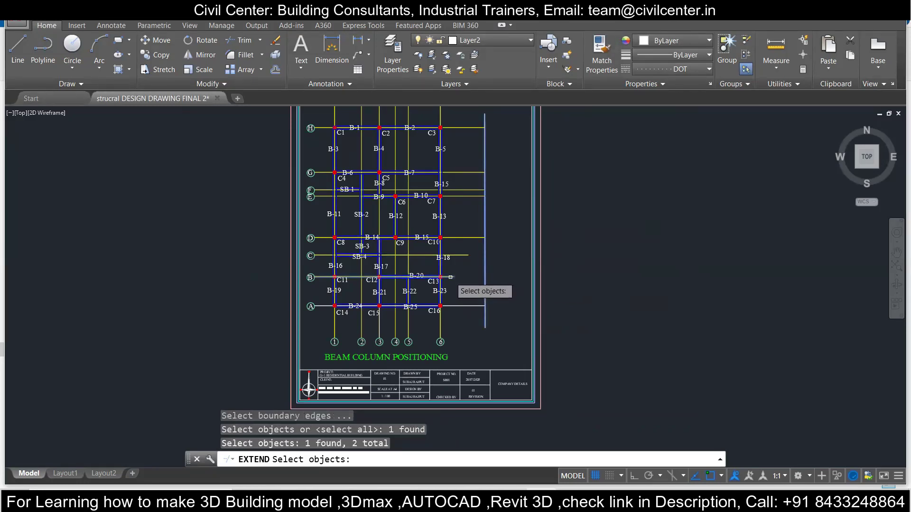
{"action": "left_click", "coordinate": [452, 276]}
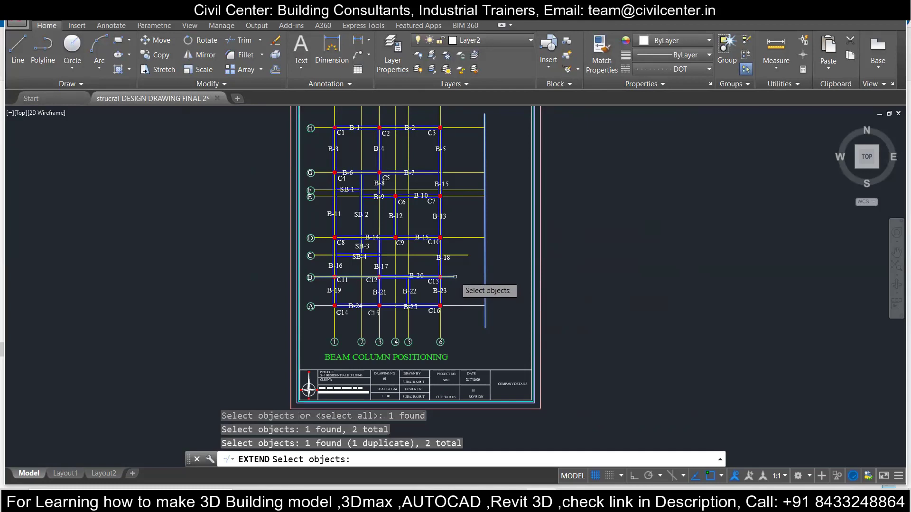
{"action": "left_click", "coordinate": [466, 256]}
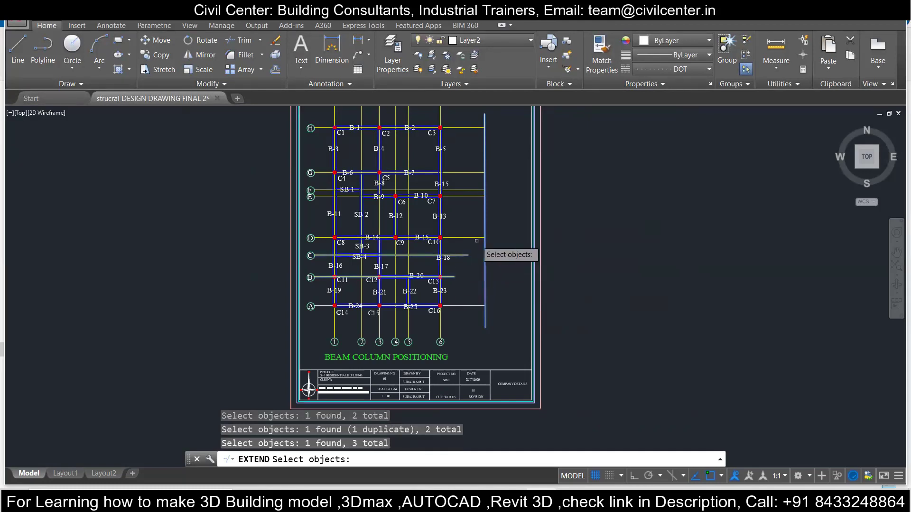
{"action": "key", "text": "Return"}
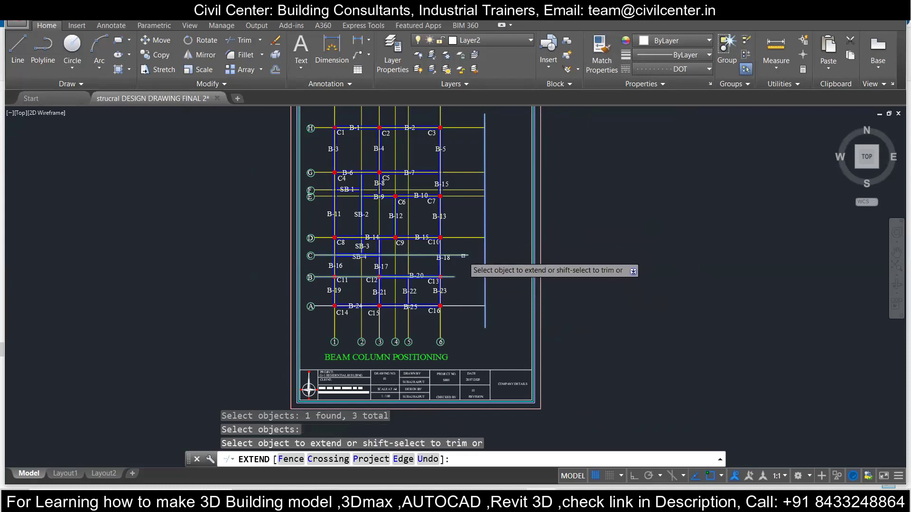
{"action": "left_click", "coordinate": [448, 276]}
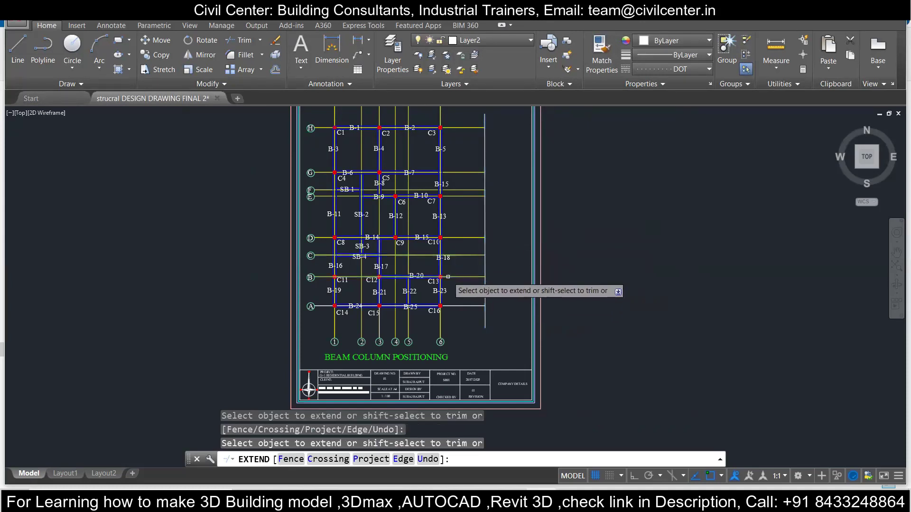
{"action": "scroll", "coordinate": [509, 296], "scroll_direction": "down", "scroll_amount": 2}
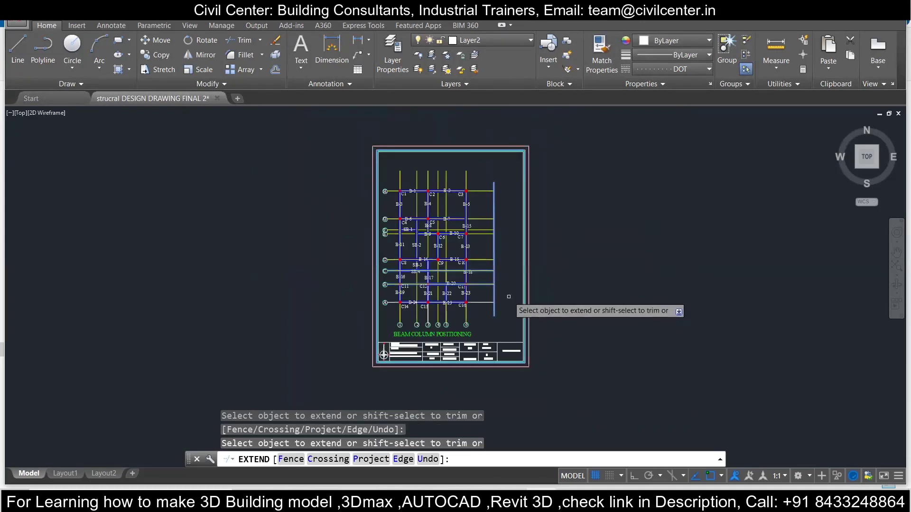
{"action": "key", "text": "Return"}
Delete the temporary vertical limit line and clear any pending selection
{"action": "left_click", "coordinate": [495, 315]}
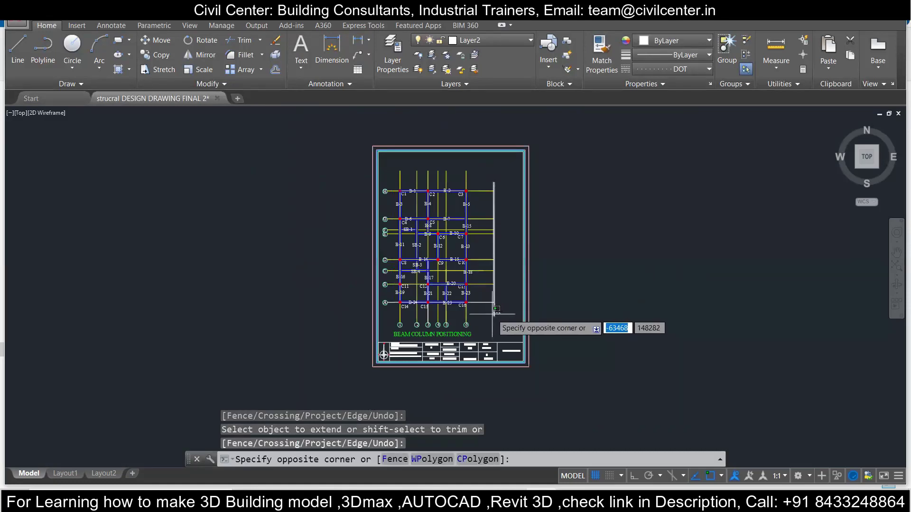
{"action": "left_click", "coordinate": [489, 315]}
{"action": "key", "text": "Delete"}
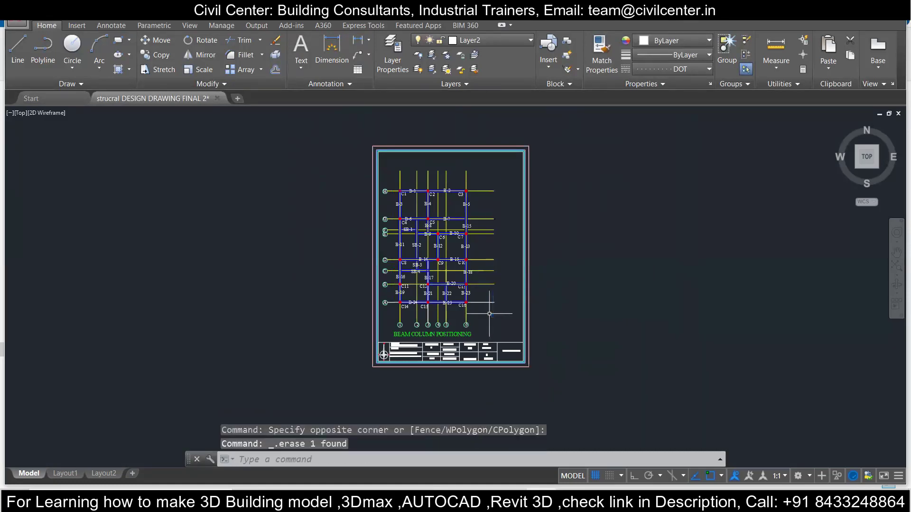
{"action": "scroll", "coordinate": [496, 184], "scroll_direction": "up", "scroll_amount": 2}
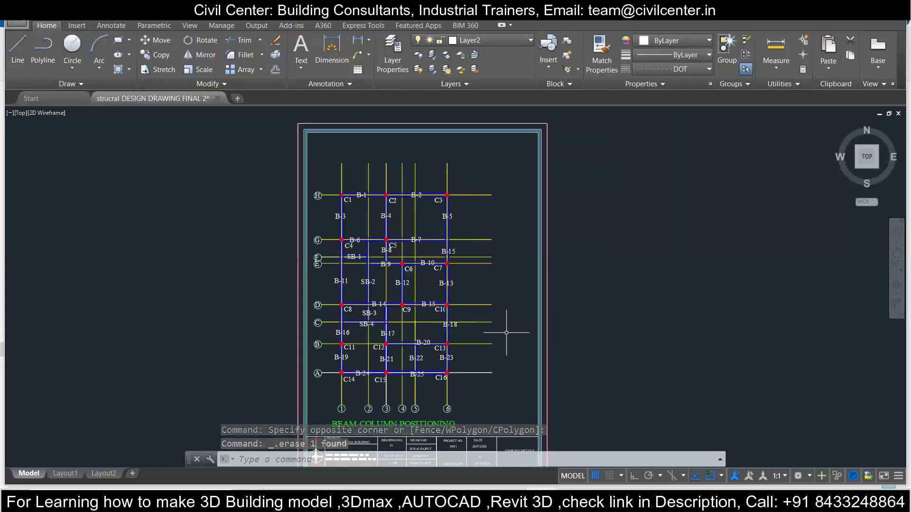
{"action": "left_click", "coordinate": [511, 376]}
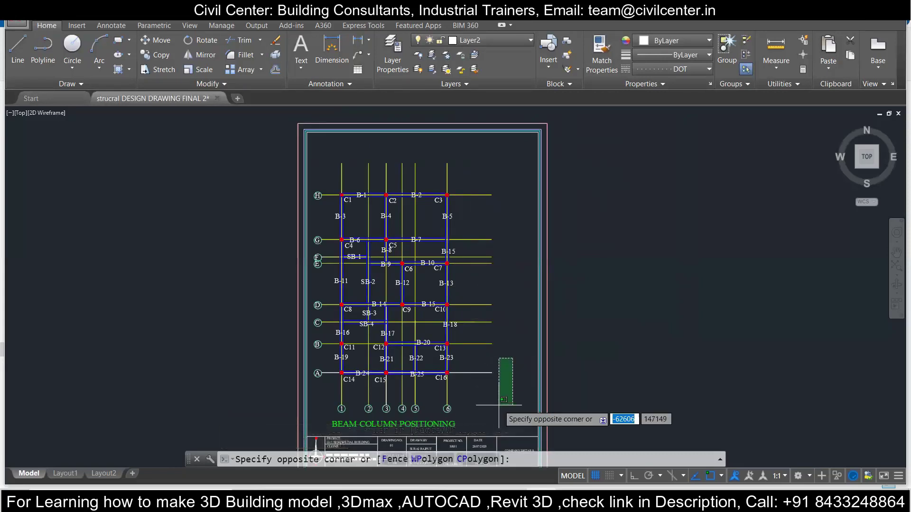
{"action": "key", "text": "Escape"}
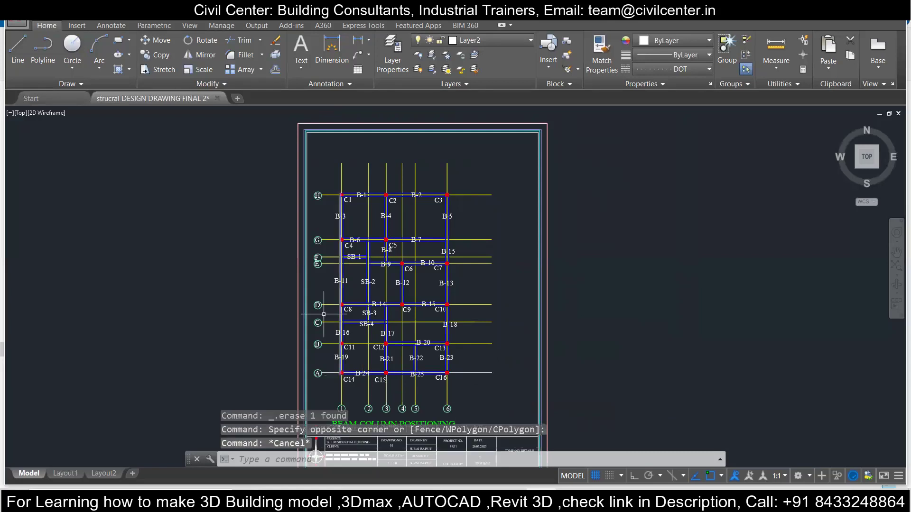
Dimension the first vertical gridline to the second as 2261 above row H
{"action": "left_click", "coordinate": [334, 54]}
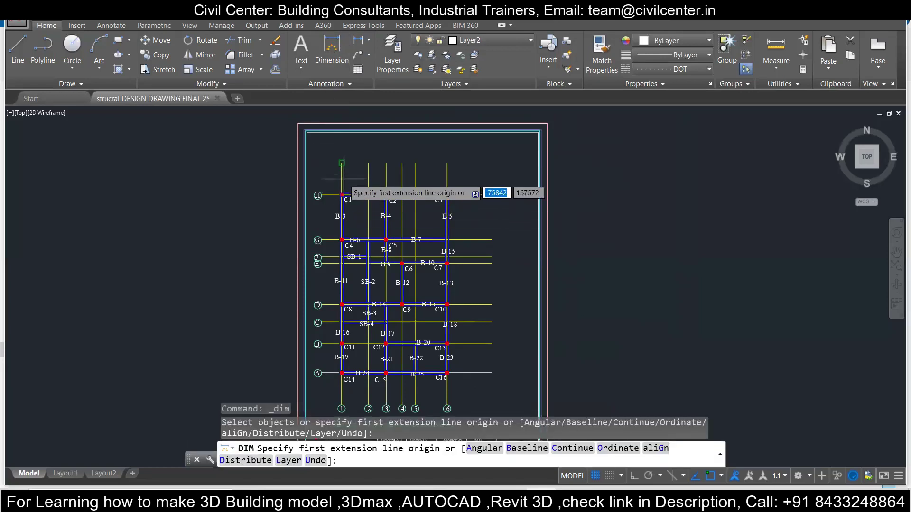
{"action": "scroll", "coordinate": [345, 180], "scroll_direction": "up", "scroll_amount": 4}
{"action": "key", "text": "Return"}
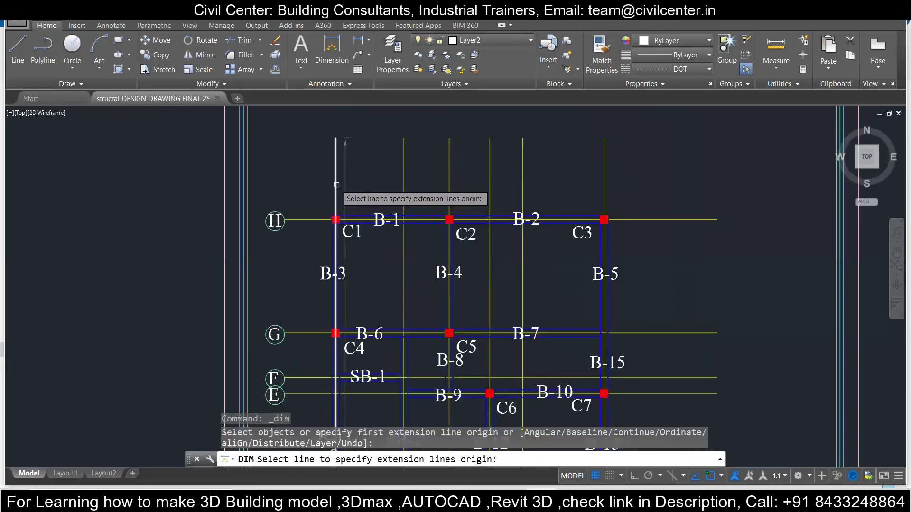
{"action": "key", "text": "Escape"}
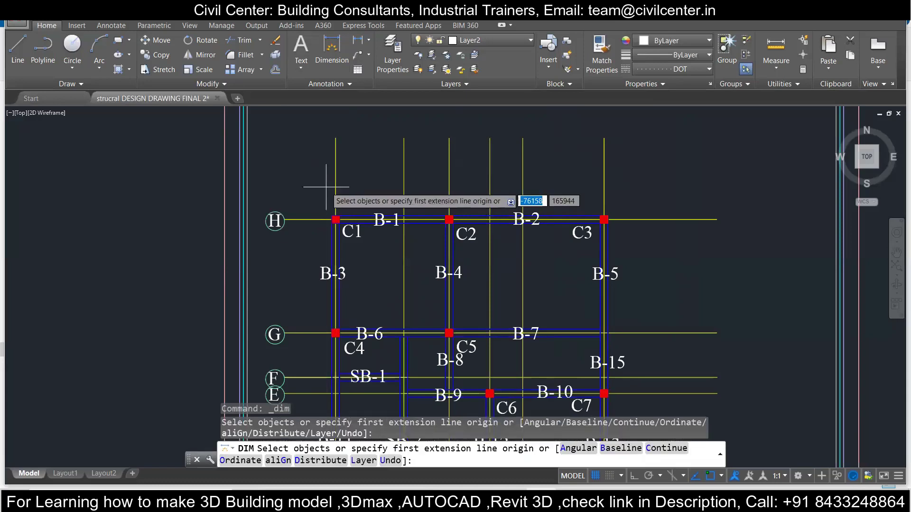
{"action": "key", "text": "Escape"}
{"action": "key", "text": "Escape"}
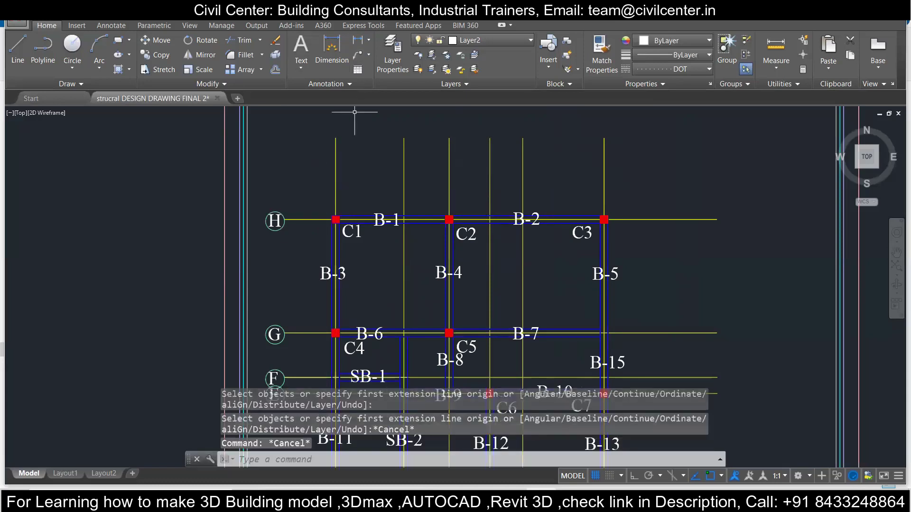
{"action": "left_click", "coordinate": [333, 50]}
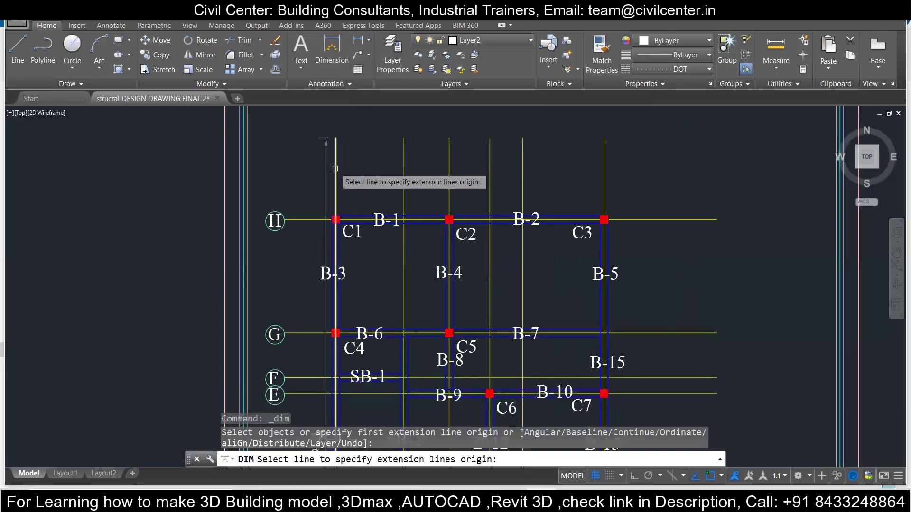
{"action": "left_click", "coordinate": [336, 139]}
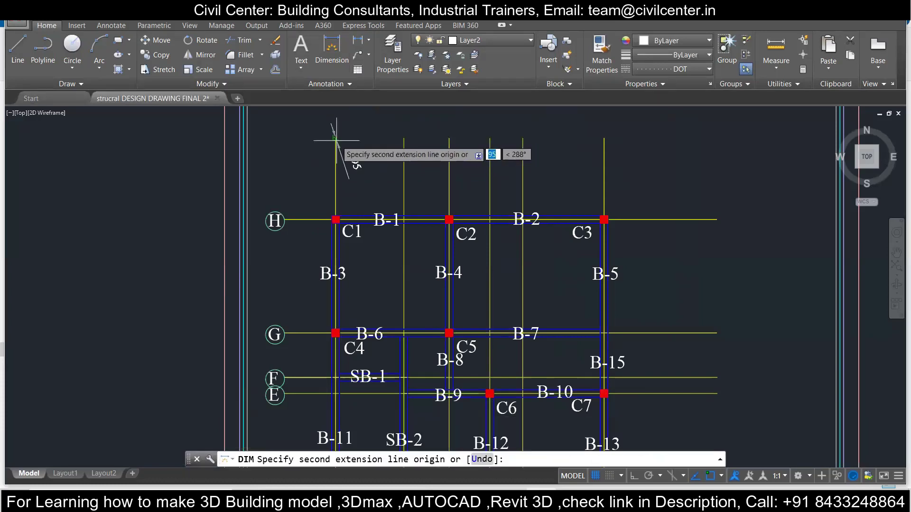
{"action": "left_click", "coordinate": [403, 139]}
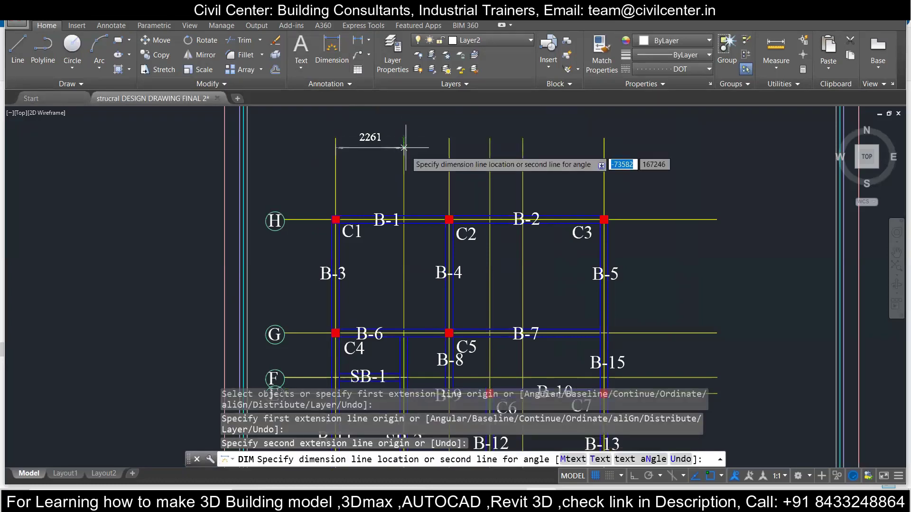
{"action": "left_click", "coordinate": [401, 205]}
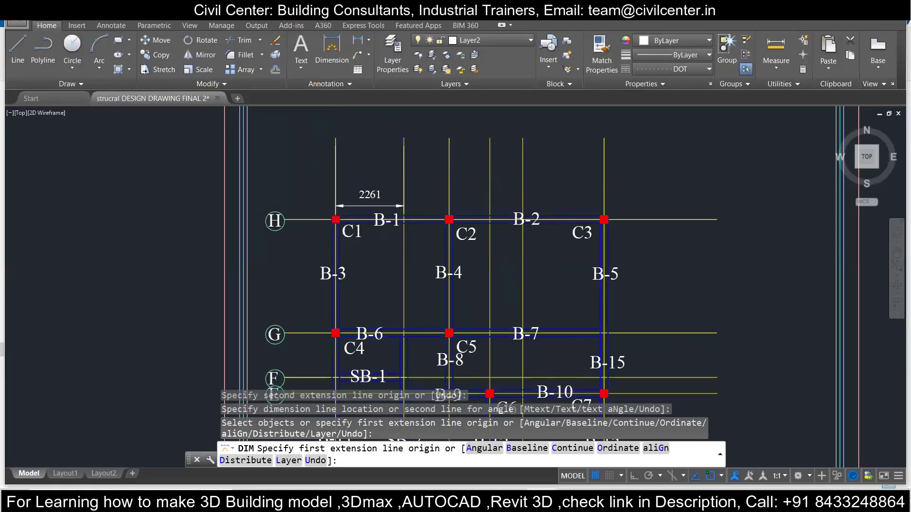
{"action": "key", "text": "Escape"}
{"action": "key", "text": "Return"}
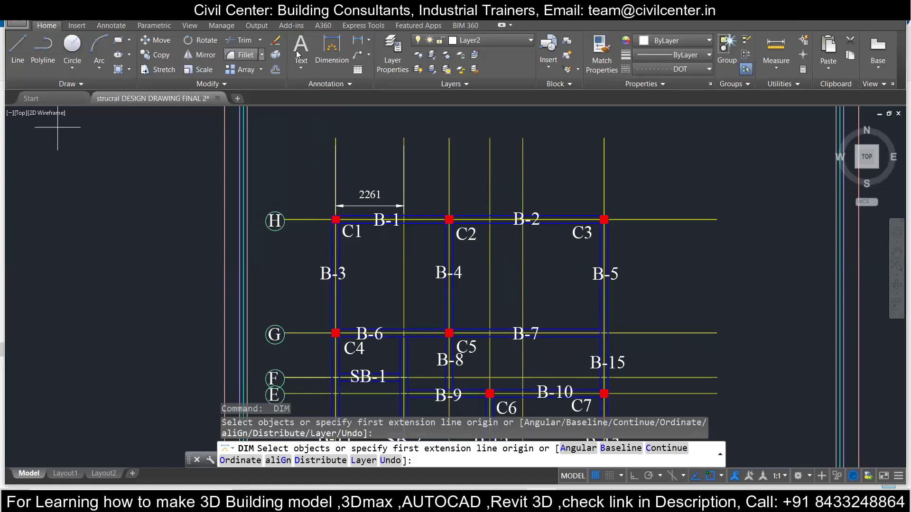
Stack the 3759 and 5105 dimensions from the first gridline above the 2261 one
{"action": "left_click", "coordinate": [332, 48]}
{"action": "left_click", "coordinate": [336, 138]}
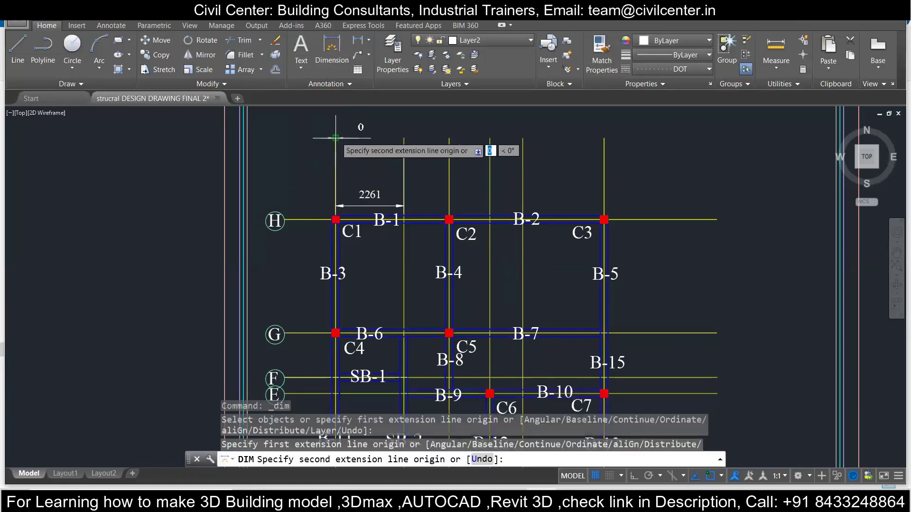
{"action": "left_click", "coordinate": [449, 137]}
{"action": "left_click", "coordinate": [445, 186]}
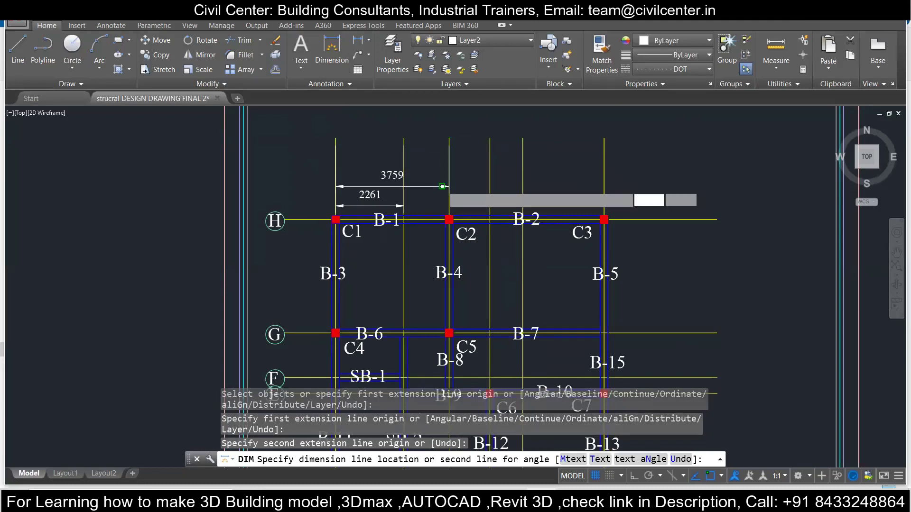
{"action": "left_click", "coordinate": [335, 138]}
{"action": "left_click", "coordinate": [490, 137]}
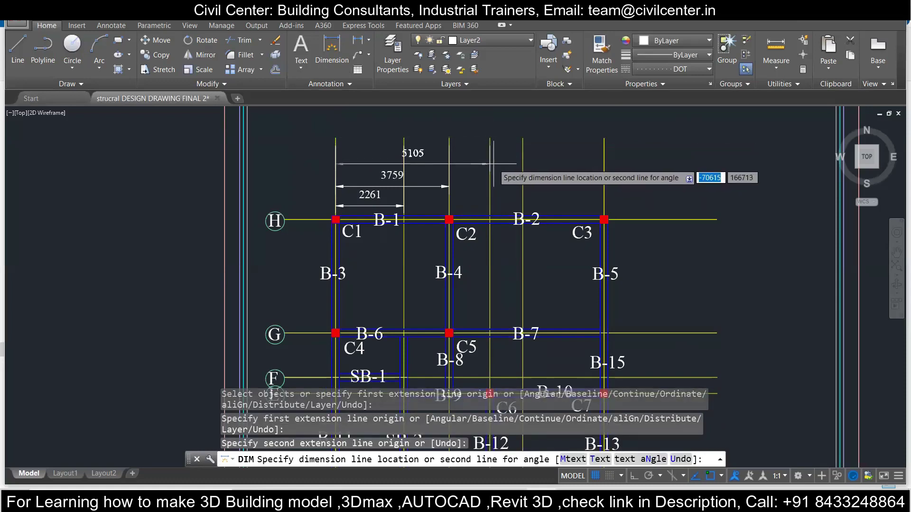
{"action": "left_click", "coordinate": [490, 138]}
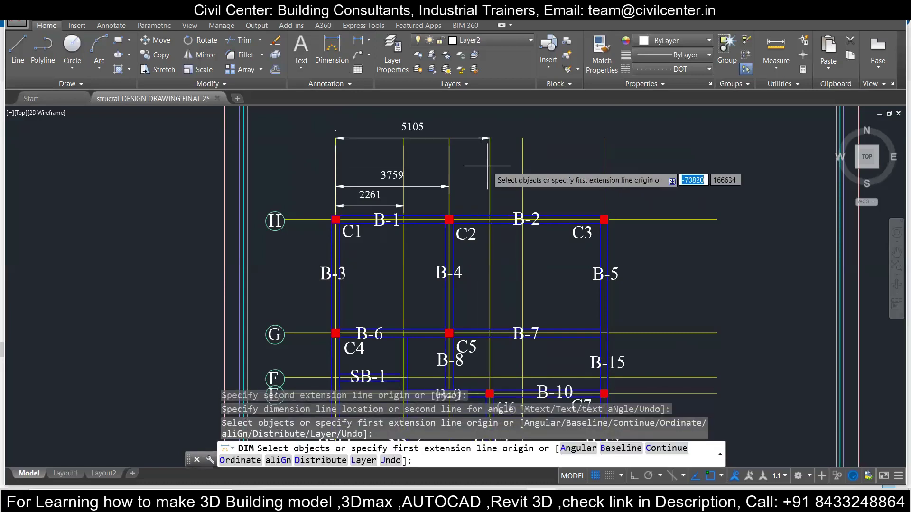
{"action": "key", "text": "ctrl+z"}
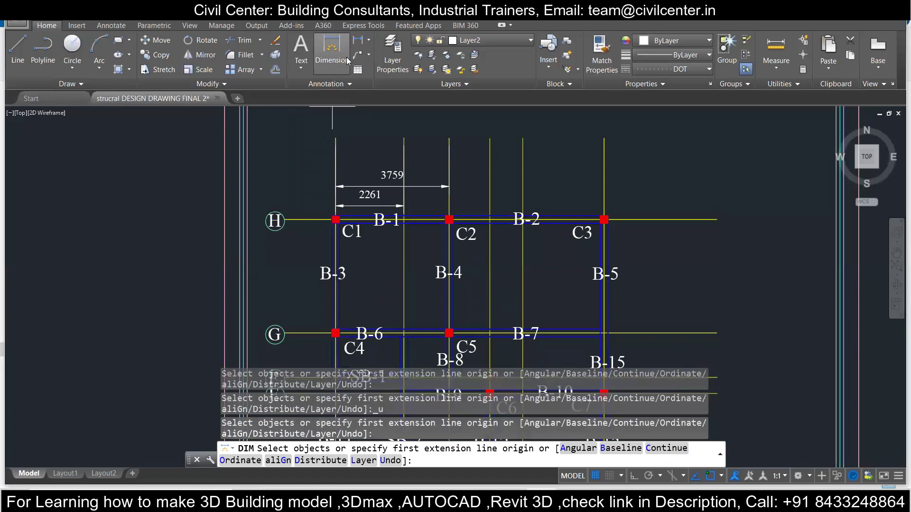
{"action": "left_click", "coordinate": [336, 139]}
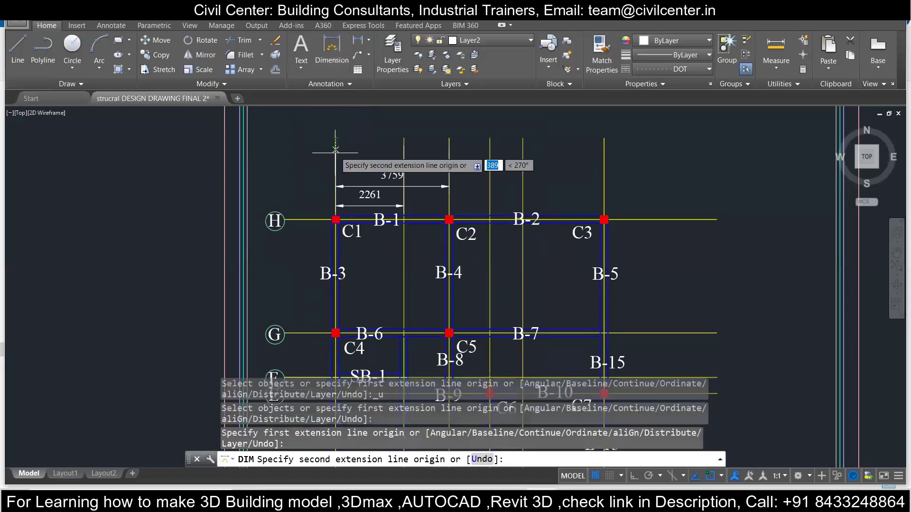
{"action": "left_click", "coordinate": [489, 139]}
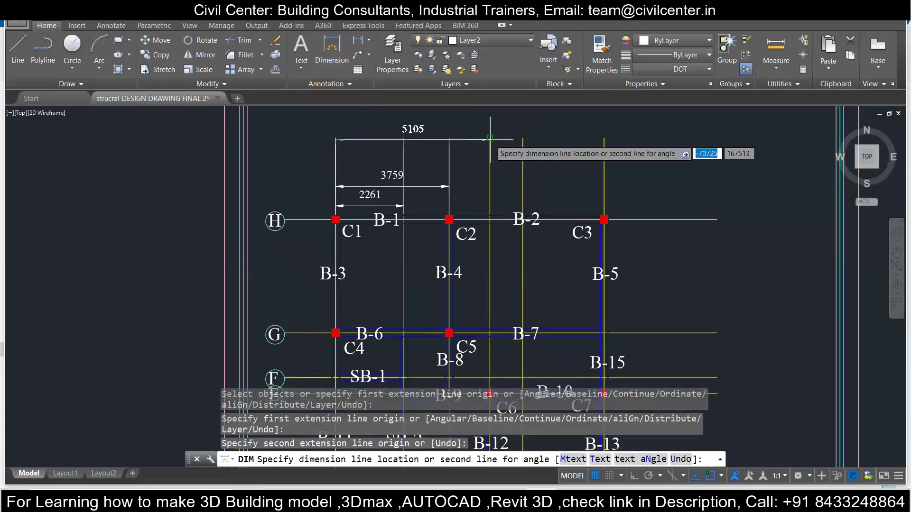
{"action": "left_click", "coordinate": [484, 163]}
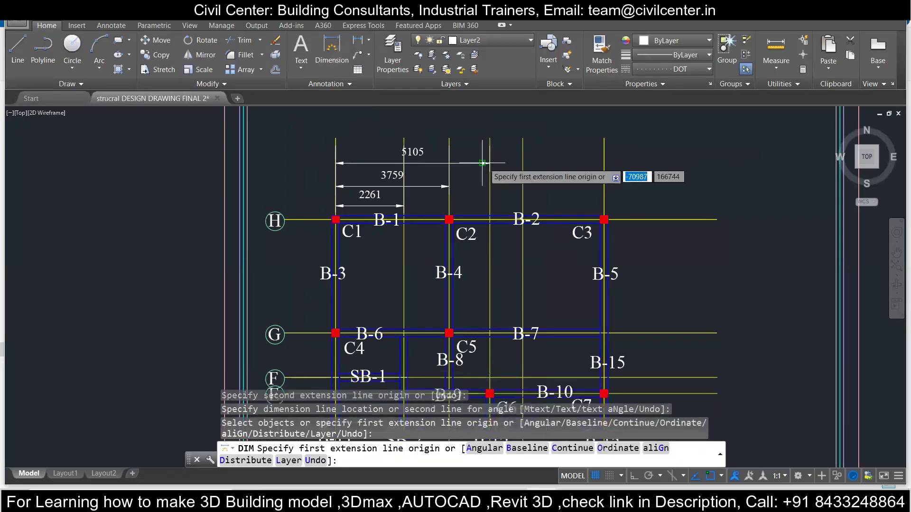
Add the 6198 dimension and the 8890 overall dimension on top
{"action": "left_click", "coordinate": [336, 138]}
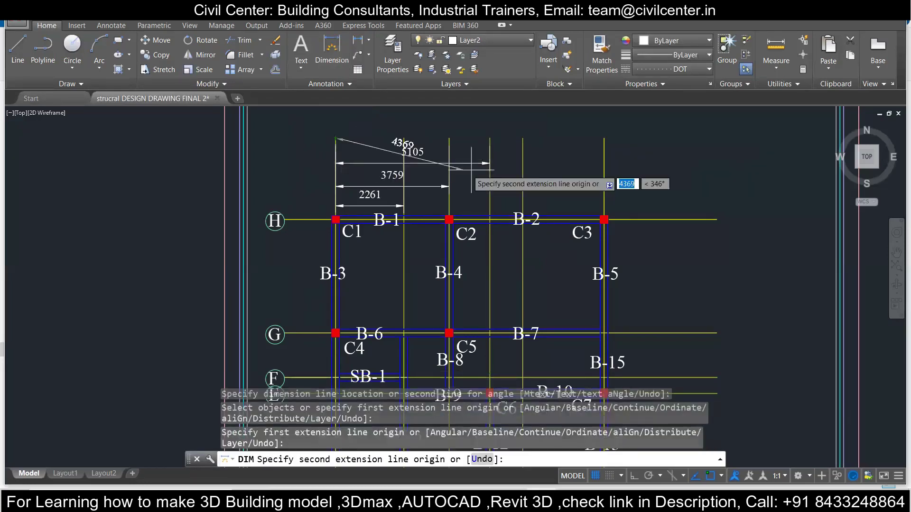
{"action": "left_click", "coordinate": [523, 138]}
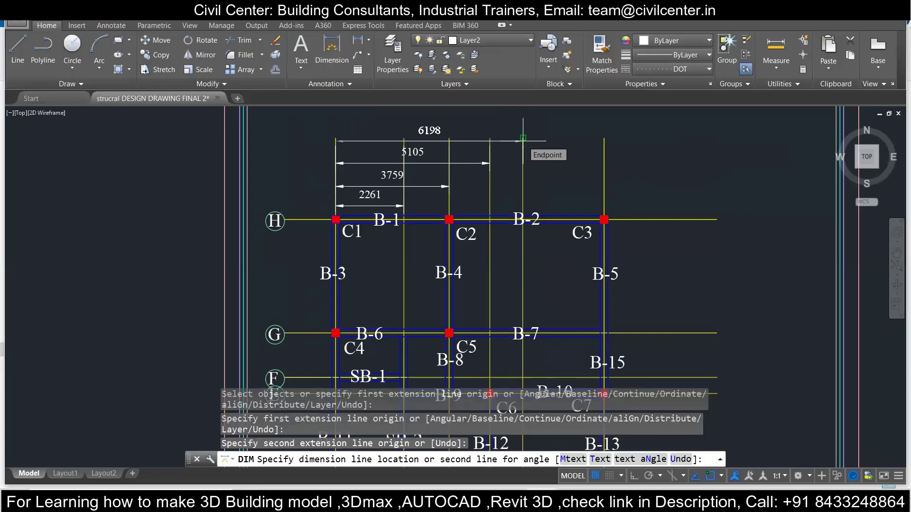
{"action": "left_click", "coordinate": [523, 138]}
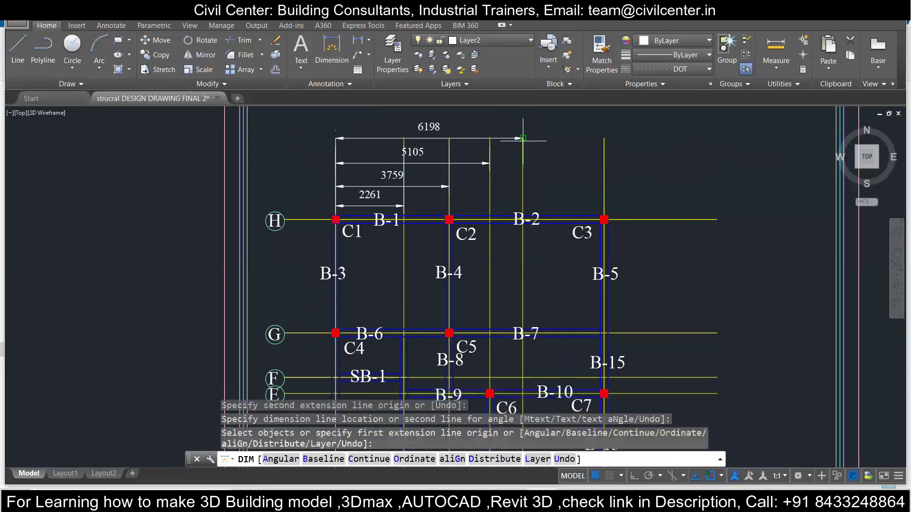
{"action": "left_click", "coordinate": [336, 138]}
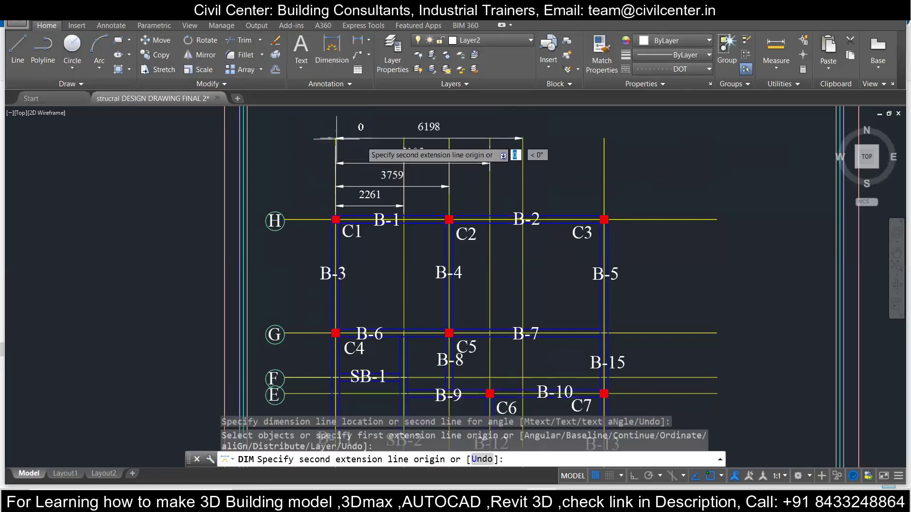
{"action": "left_click", "coordinate": [604, 138]}
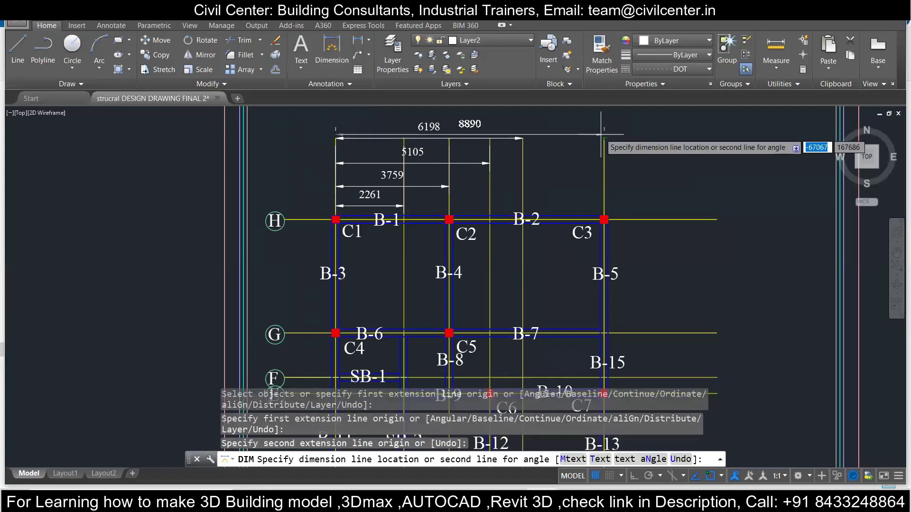
{"action": "left_click", "coordinate": [600, 118]}
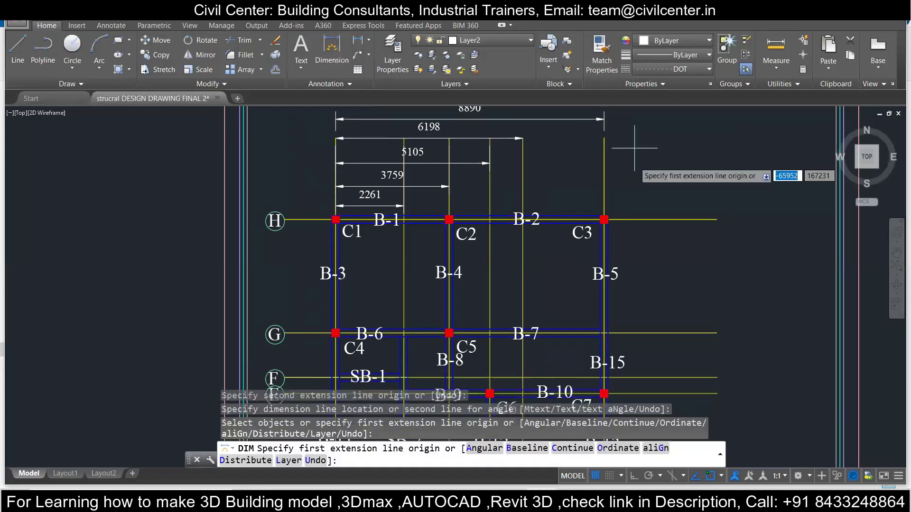
Add right-side vertical dimensions from grid A to B (2438) and to C (4267)
{"action": "scroll", "coordinate": [508, 208], "scroll_direction": "down", "scroll_amount": 3}
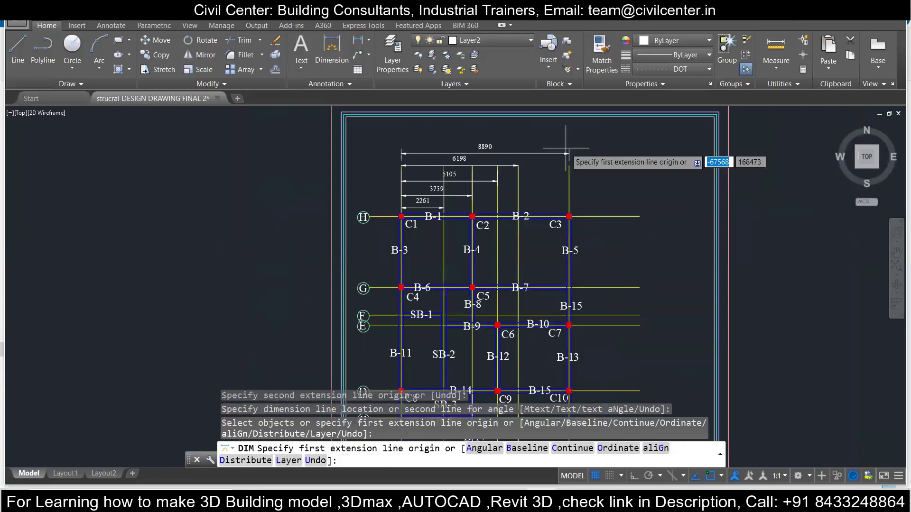
{"action": "key", "text": "Return"}
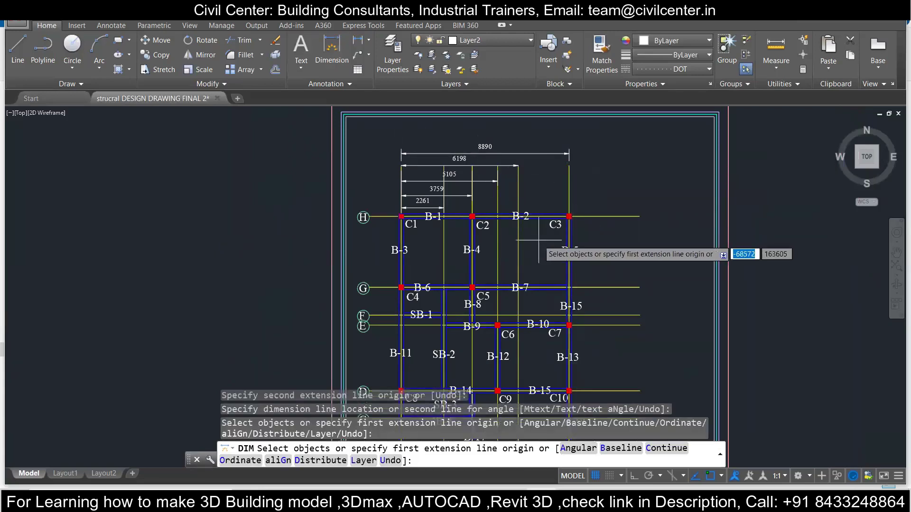
{"action": "middle_click_drag", "start_coordinate": [521, 247], "coordinate": [381, 150]}
{"action": "scroll", "coordinate": [351, 128], "scroll_direction": "down", "scroll_amount": 4}
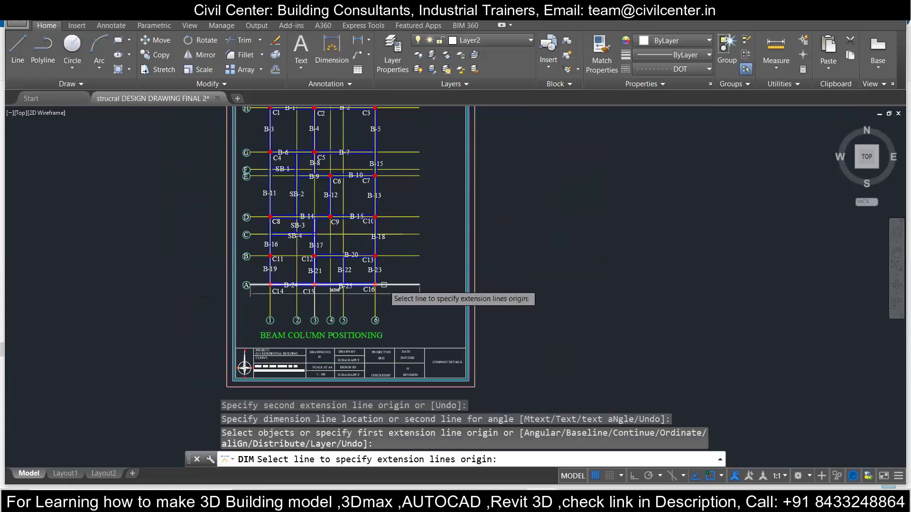
{"action": "left_click", "coordinate": [419, 285]}
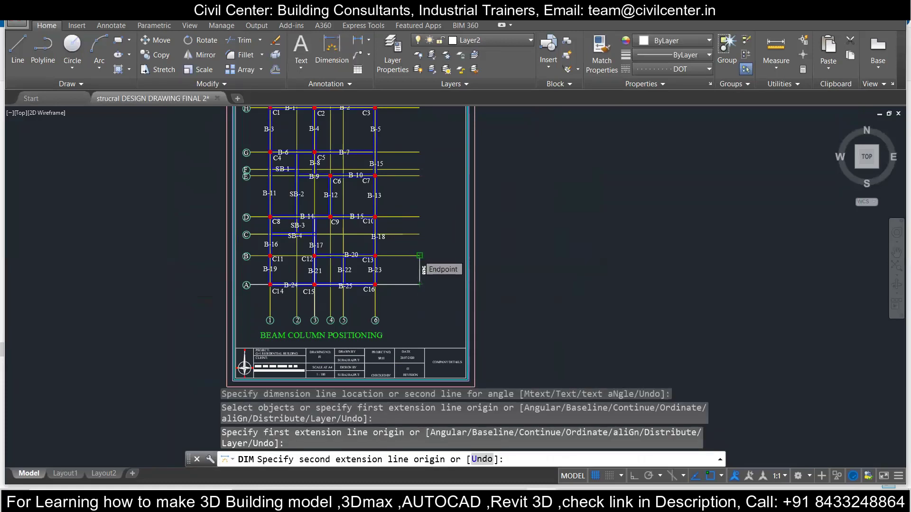
{"action": "left_click", "coordinate": [419, 256]}
{"action": "left_click", "coordinate": [390, 271]}
{"action": "scroll", "coordinate": [430, 263], "scroll_direction": "up", "scroll_amount": 2}
{"action": "left_click", "coordinate": [420, 284]}
{"action": "left_click", "coordinate": [403, 235]}
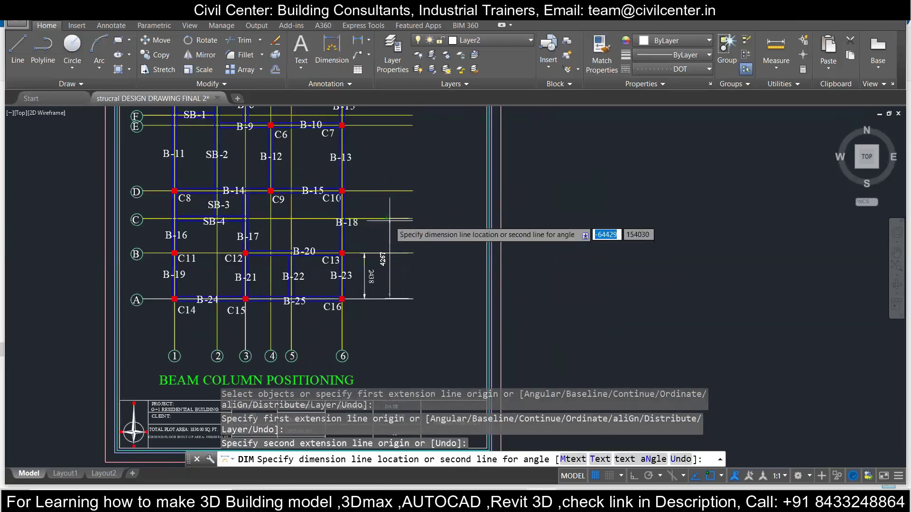
{"action": "left_click", "coordinate": [390, 223]}
Dimension grid A to grid D as 5740 and end the dimension command
{"action": "left_click", "coordinate": [412, 299]}
{"action": "left_click", "coordinate": [413, 191]}
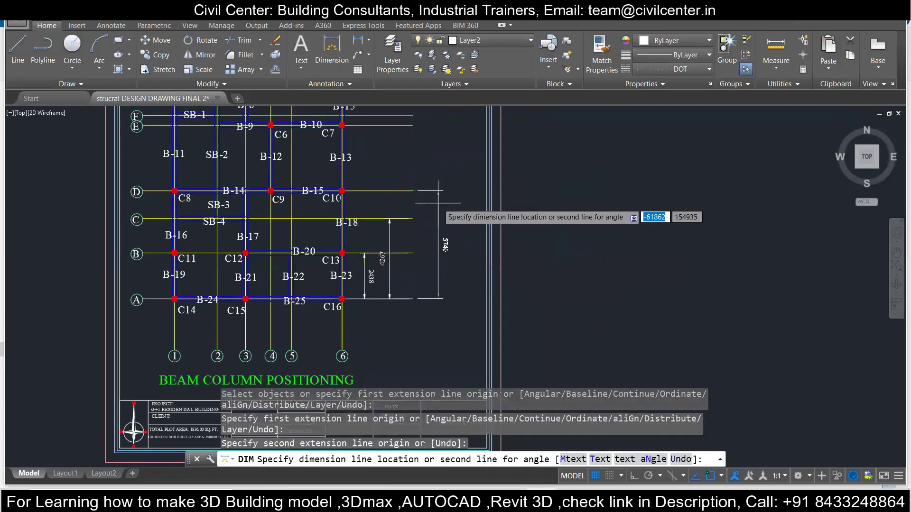
{"action": "left_click", "coordinate": [404, 209]}
{"action": "type", "text": "c"}
{"action": "key", "text": "Return"}
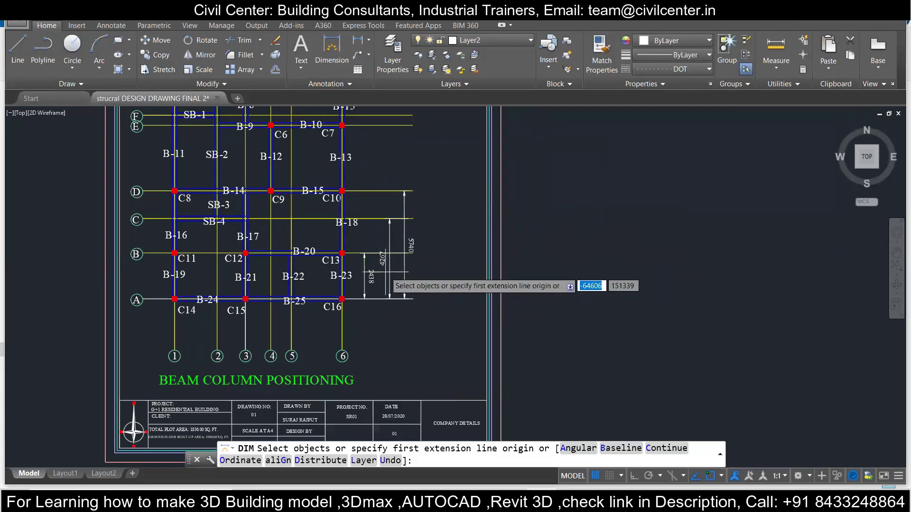
{"action": "key", "text": "Escape"}
{"action": "type", "text": "v"}
{"action": "key", "text": "Return"}
{"action": "left_click", "coordinate": [482, 341]}
Replace the 4267 dimension with a new grid A to C dimension of 4268
{"action": "left_click", "coordinate": [383, 259]}
{"action": "key", "text": "Delete"}
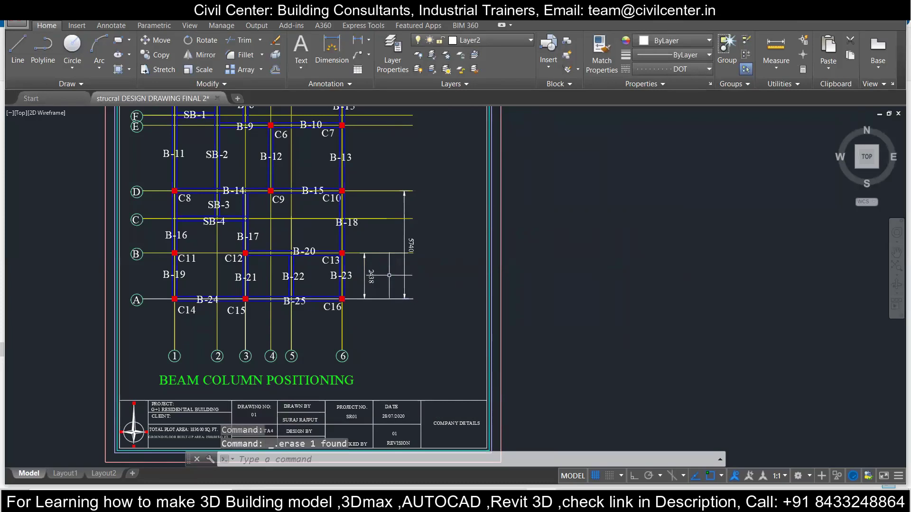
{"action": "left_click", "coordinate": [331, 48]}
{"action": "left_click", "coordinate": [412, 299]}
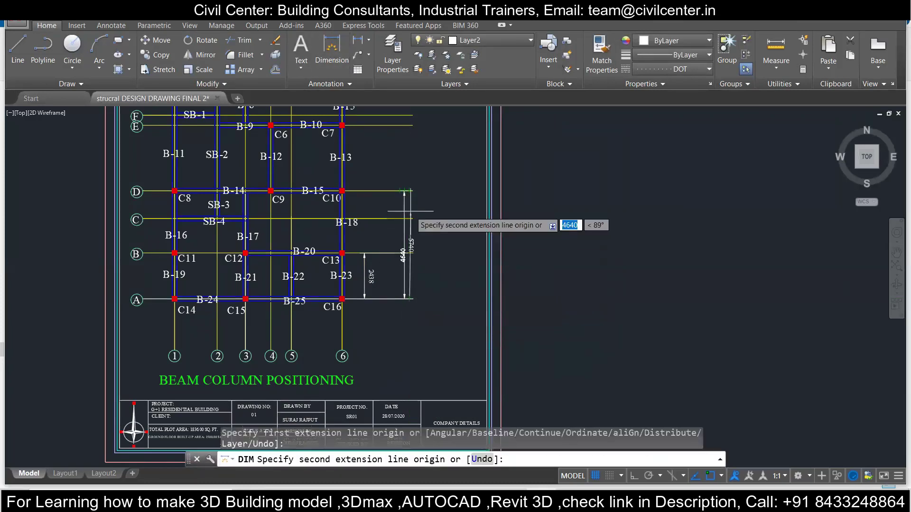
{"action": "left_click", "coordinate": [386, 219]}
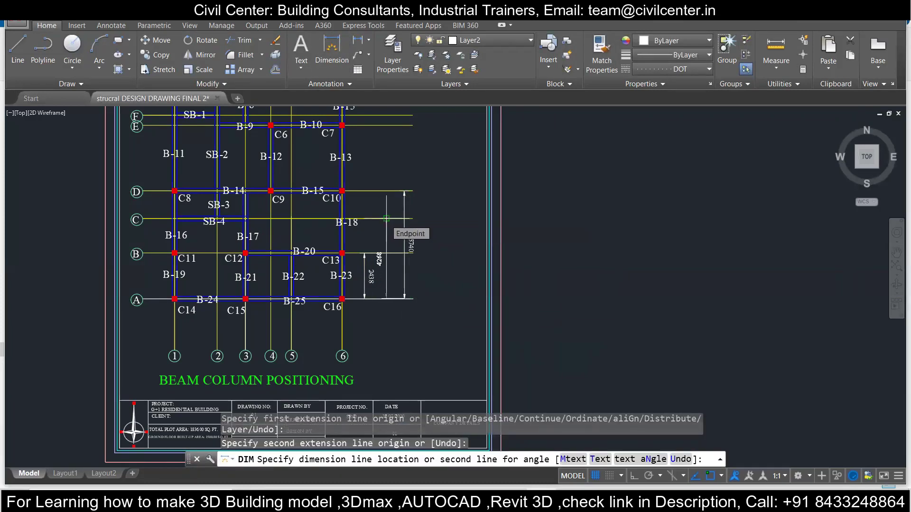
{"action": "left_click", "coordinate": [386, 219]}
Dimension grid A up to grid E as 9220
{"action": "middle_click_drag", "start_coordinate": [380, 244], "coordinate": [376, 247]}
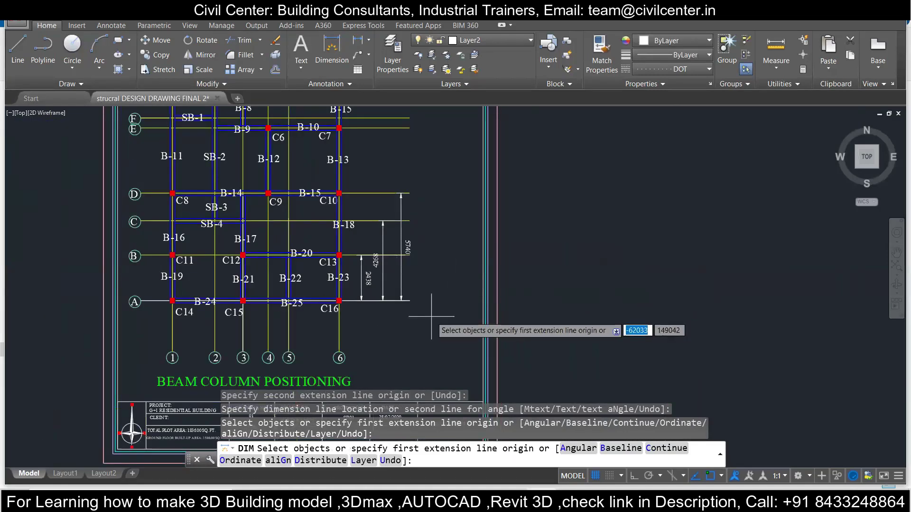
{"action": "left_click", "coordinate": [407, 300]}
{"action": "key", "text": "Escape"}
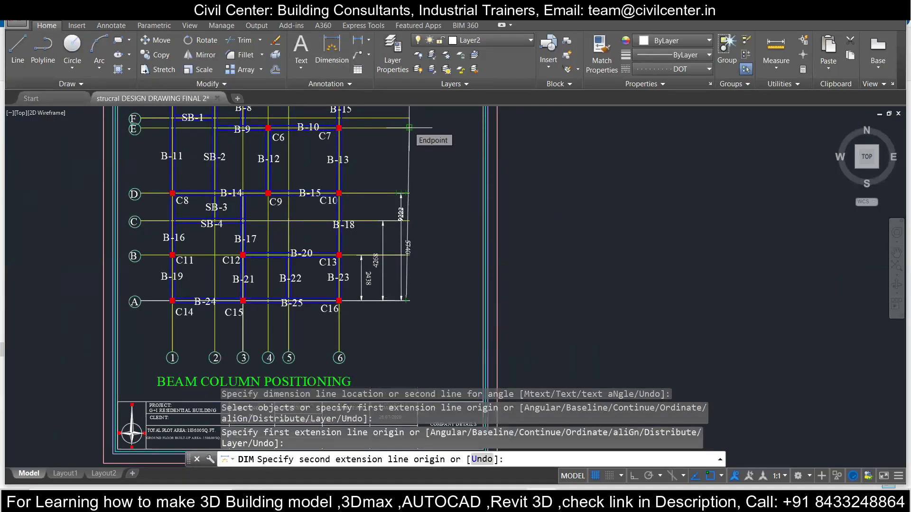
{"action": "left_click", "coordinate": [409, 300]}
{"action": "left_click", "coordinate": [409, 128]}
{"action": "left_click", "coordinate": [420, 214]}
Dimension grid A up to grid F beside the other vertical dimensions
{"action": "left_click", "coordinate": [415, 300]}
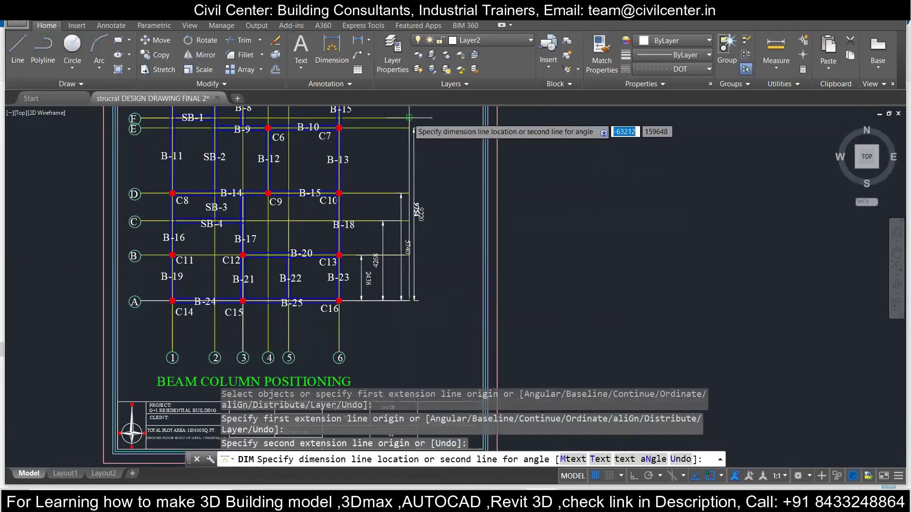
{"action": "left_click", "coordinate": [416, 115]}
{"action": "left_click", "coordinate": [430, 213]}
{"action": "scroll", "coordinate": [318, 322], "scroll_direction": "down", "scroll_amount": 4}
{"action": "scroll", "coordinate": [357, 308], "scroll_direction": "up", "scroll_amount": 2}
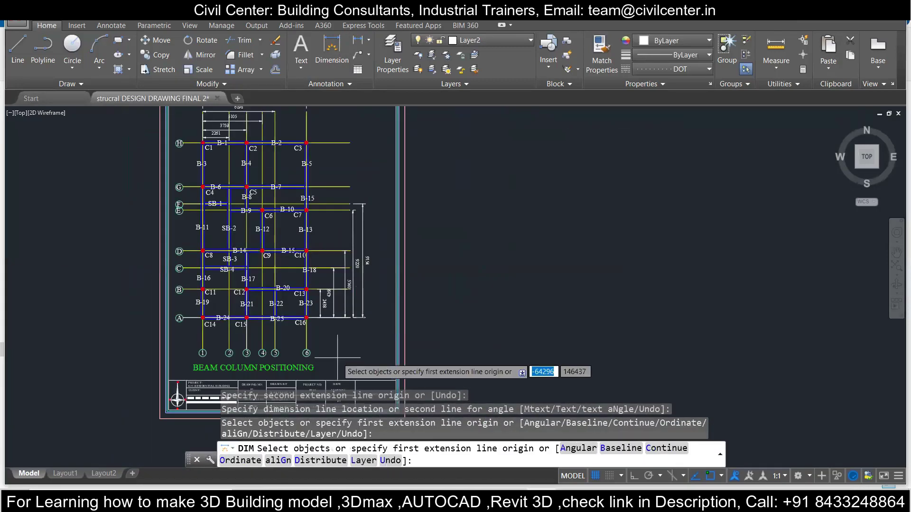
{"action": "left_click", "coordinate": [350, 313]}
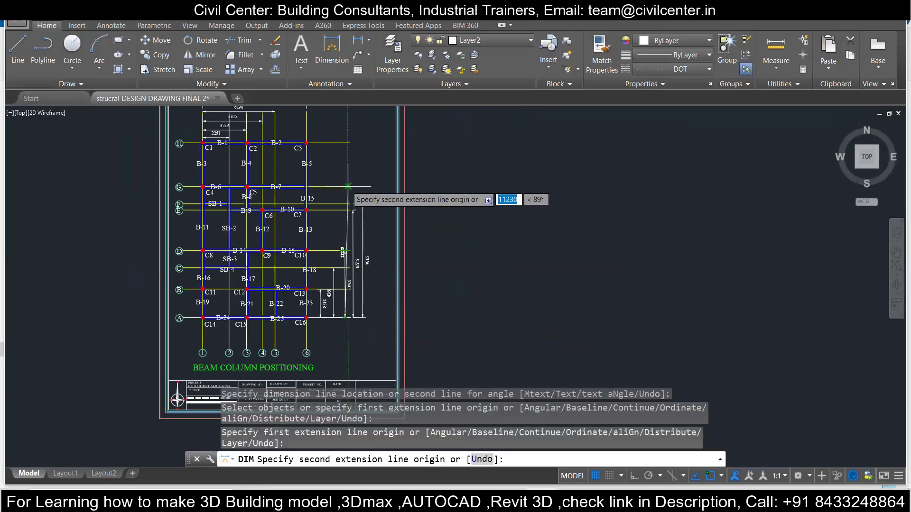
{"action": "key", "text": "Escape"}
{"action": "scroll", "coordinate": [348, 317], "scroll_direction": "up", "scroll_amount": 3}
{"action": "scroll", "coordinate": [360, 315], "scroll_direction": "up", "scroll_amount": 2}
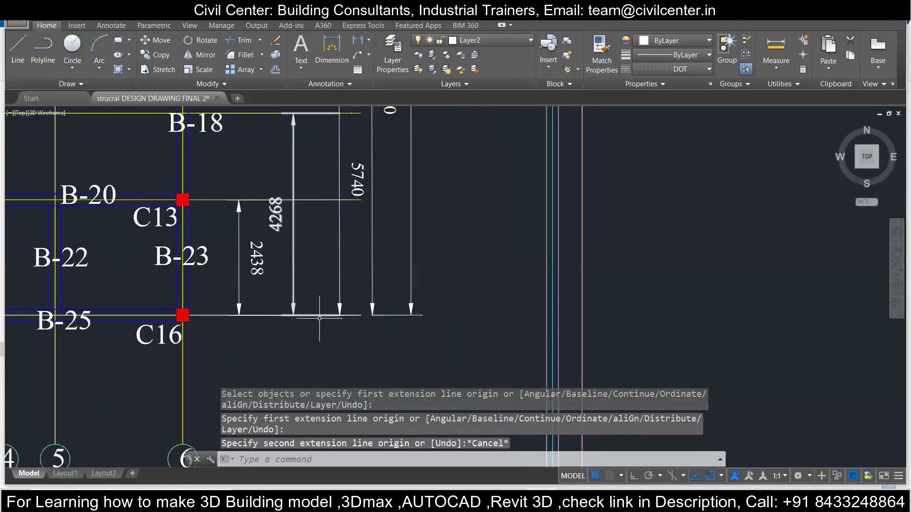
Dimension grid A up to grid G on the plan's right side
{"action": "left_click", "coordinate": [332, 48]}
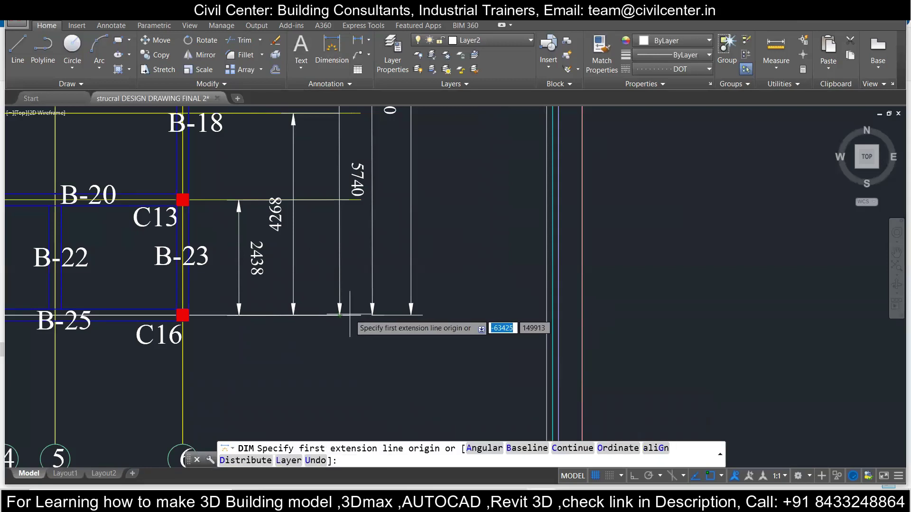
{"action": "left_click", "coordinate": [363, 315]}
{"action": "scroll", "coordinate": [363, 315], "scroll_direction": "down", "scroll_amount": 6}
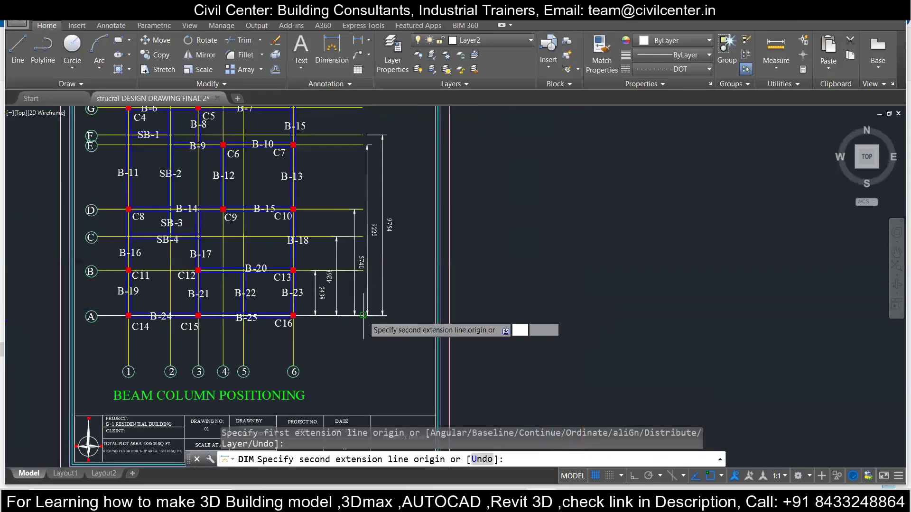
{"action": "left_click", "coordinate": [363, 185]}
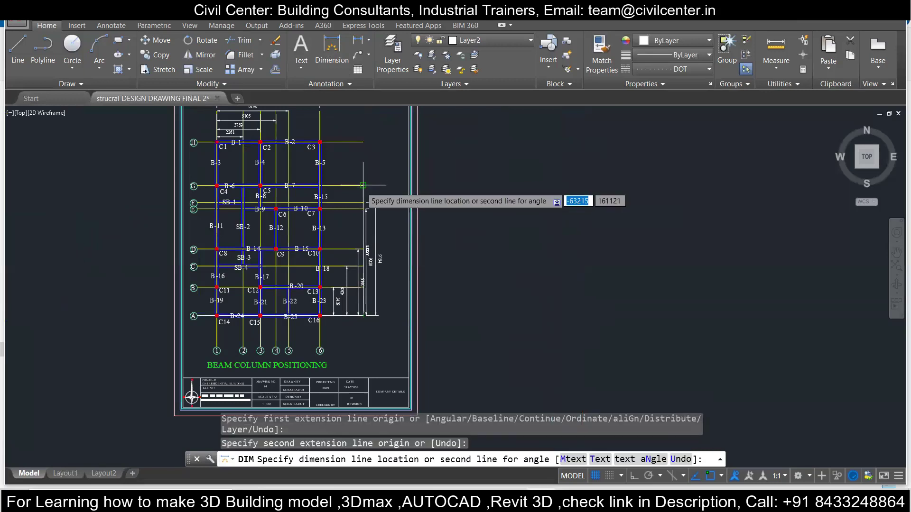
{"action": "left_click", "coordinate": [386, 185]}
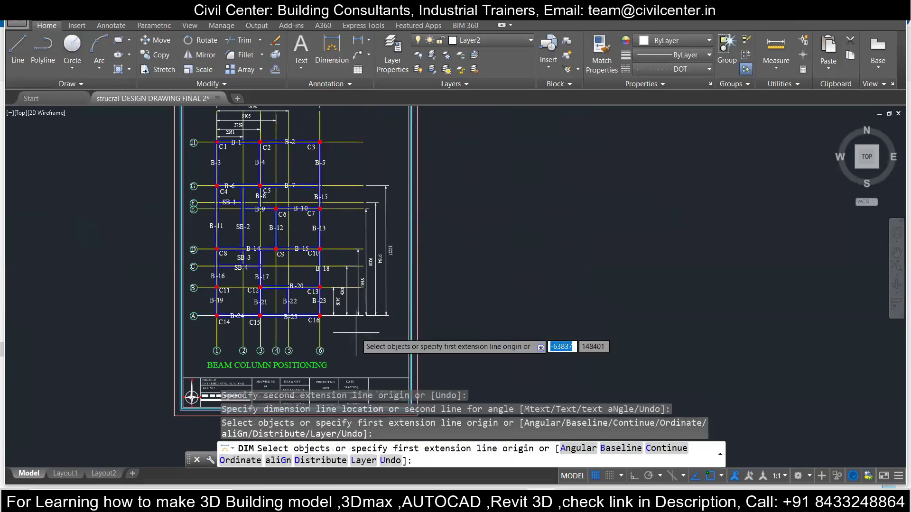
{"action": "left_click", "coordinate": [355, 315]}
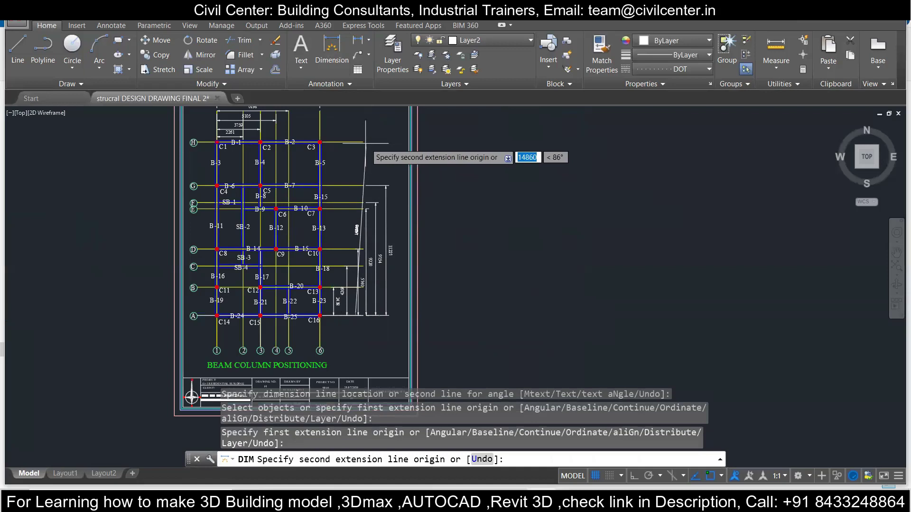
{"action": "key", "text": "Escape"}
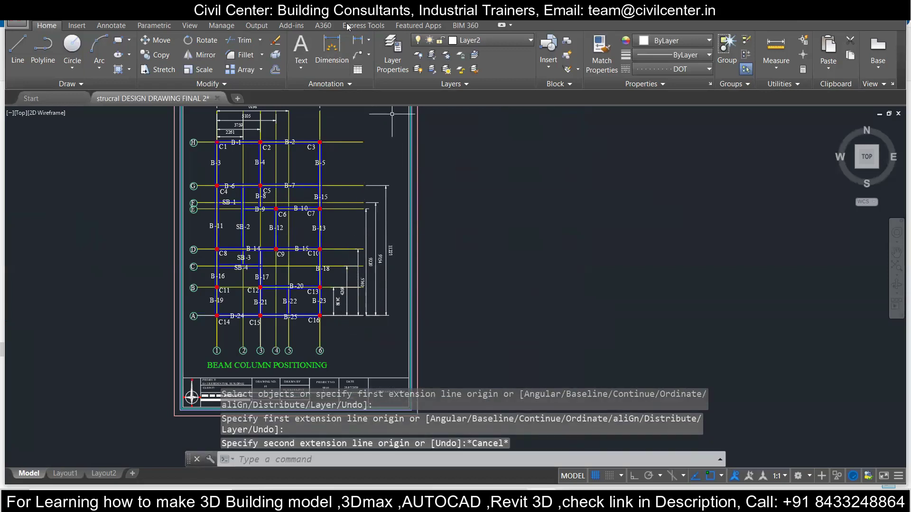
Dimension grid A up to grid H, then pan to view the whole plan
{"action": "left_click", "coordinate": [332, 48]}
{"action": "left_click", "coordinate": [364, 315]}
{"action": "left_click", "coordinate": [363, 142]}
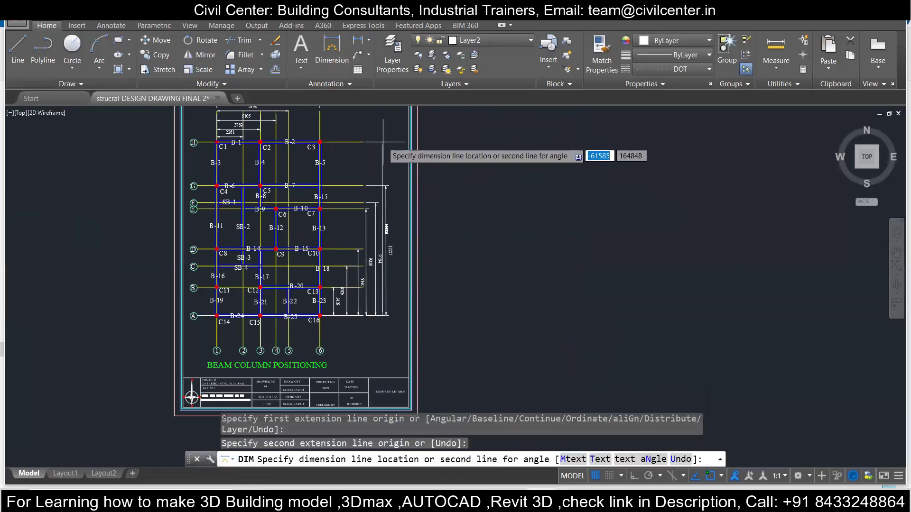
{"action": "left_click", "coordinate": [394, 145]}
{"action": "scroll", "coordinate": [223, 152], "scroll_direction": "up", "scroll_amount": 6}
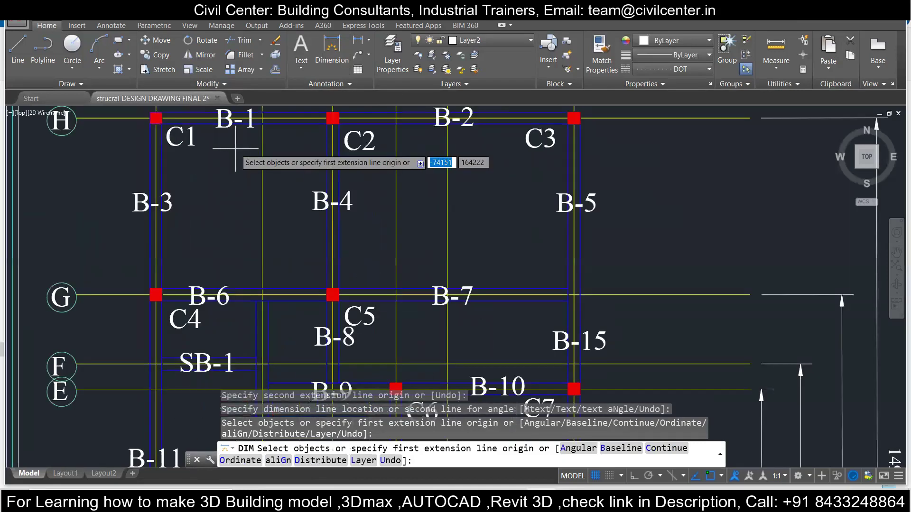
{"action": "middle_click_drag", "start_coordinate": [384, 353], "coordinate": [358, 271]}
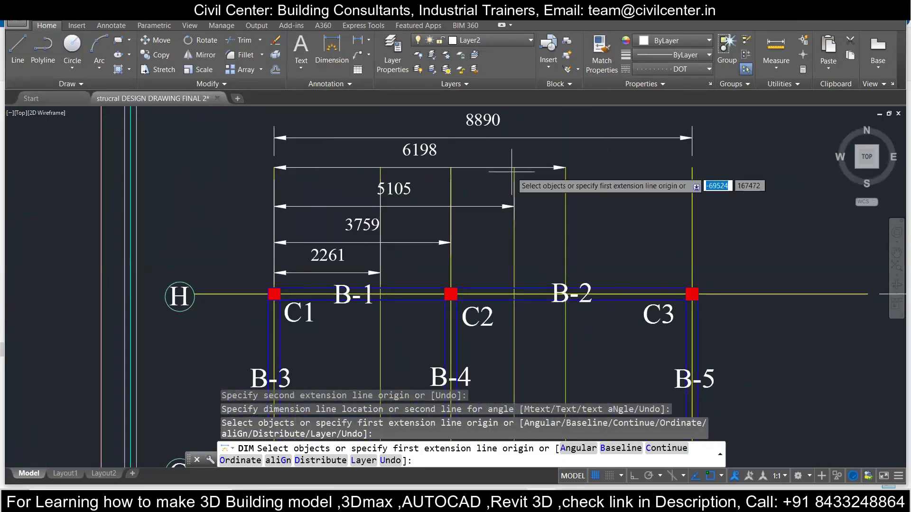
{"action": "scroll", "coordinate": [343, 173], "scroll_direction": "down", "scroll_amount": 6}
{"action": "middle_click_drag", "start_coordinate": [418, 283], "coordinate": [417, 229]}
{"action": "scroll", "coordinate": [424, 211], "scroll_direction": "up", "scroll_amount": 3}
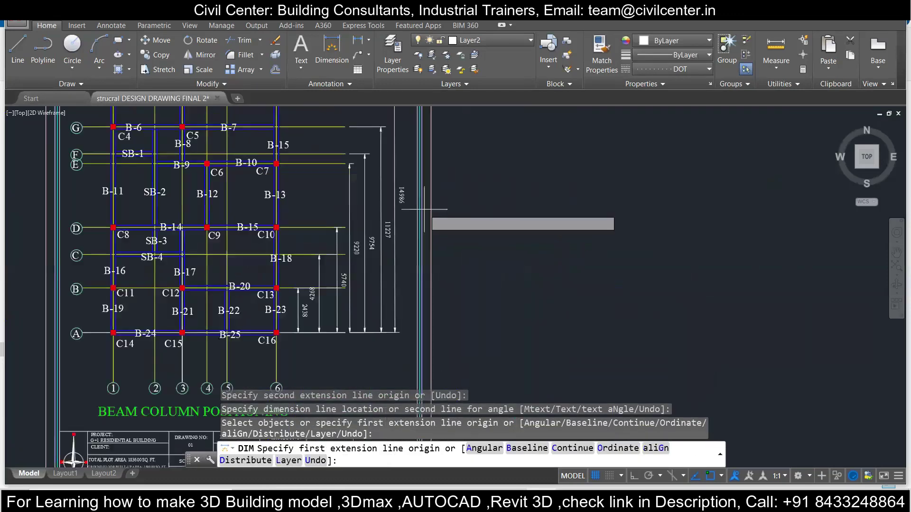
{"action": "scroll", "coordinate": [424, 212], "scroll_direction": "down", "scroll_amount": 3}
{"action": "key", "text": "Return"}
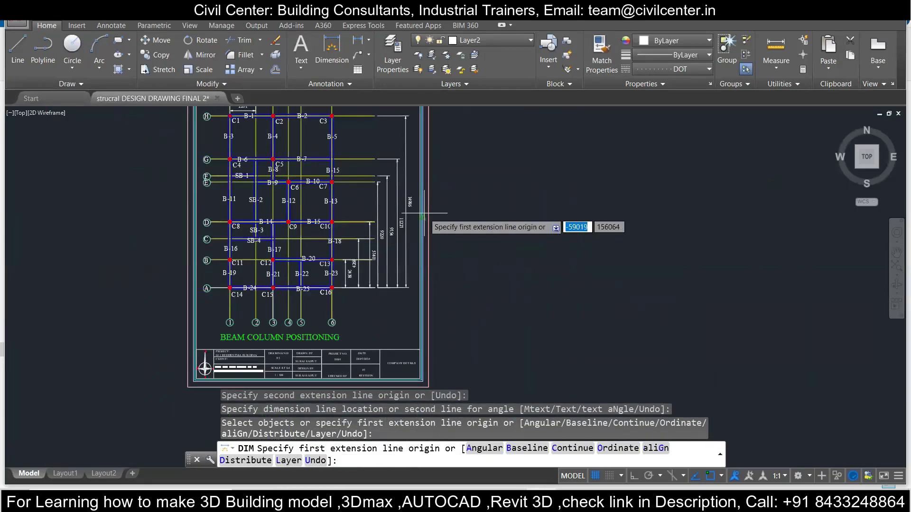
Zoom in on the lower columns and start a multiline text label near column C14
{"action": "key", "text": "Return"}
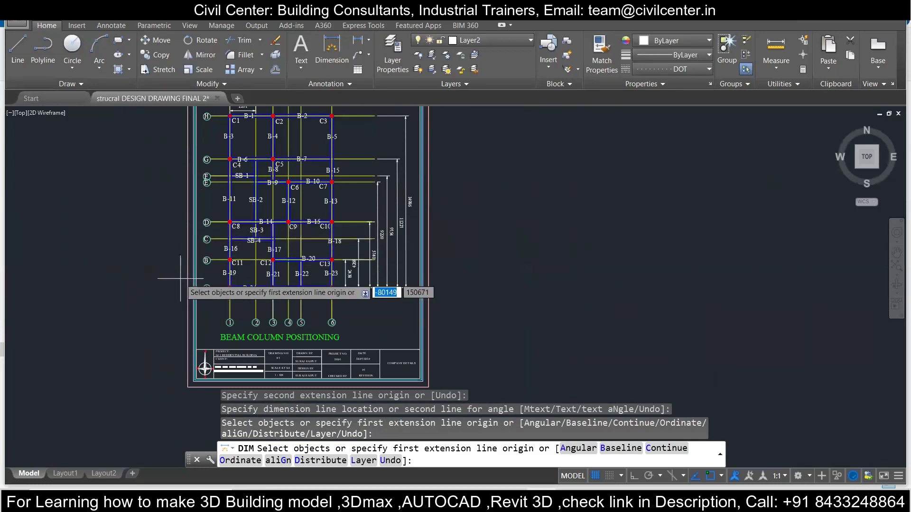
{"action": "scroll", "coordinate": [181, 279], "scroll_direction": "up", "scroll_amount": 4}
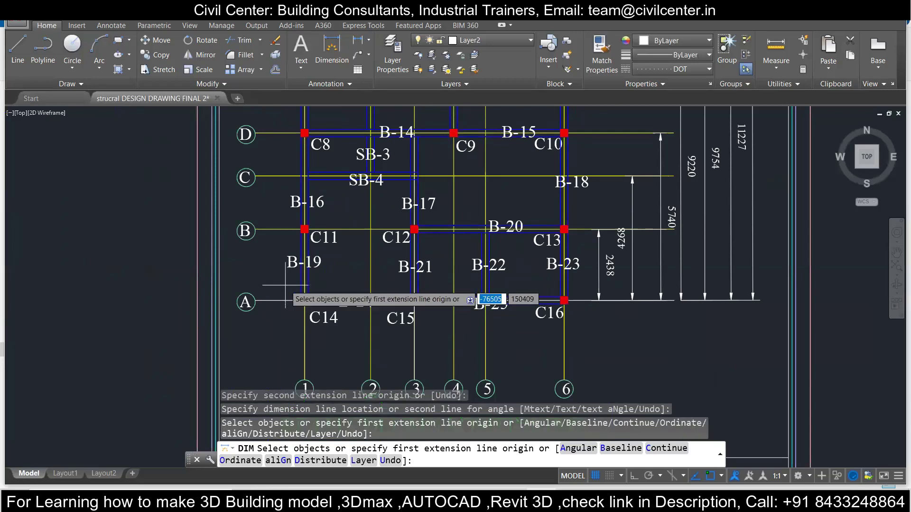
{"action": "left_click", "coordinate": [302, 52]}
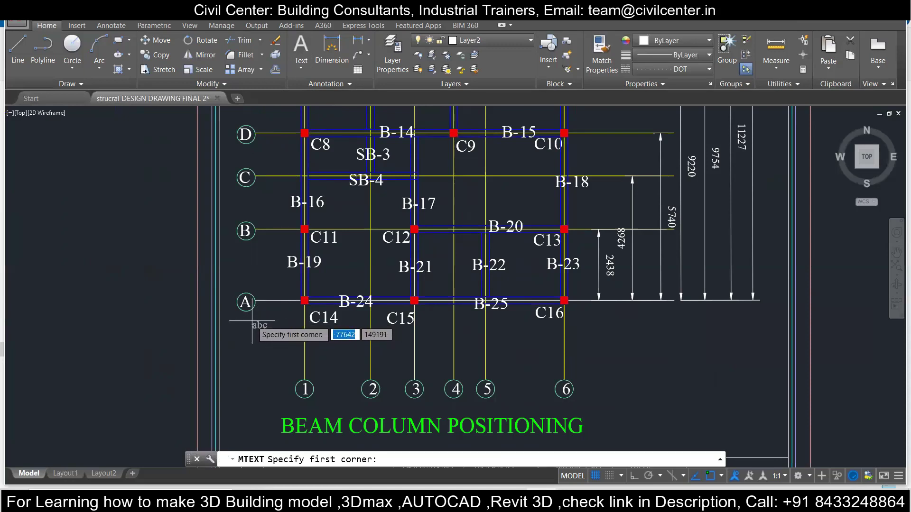
{"action": "key", "text": "Escape"}
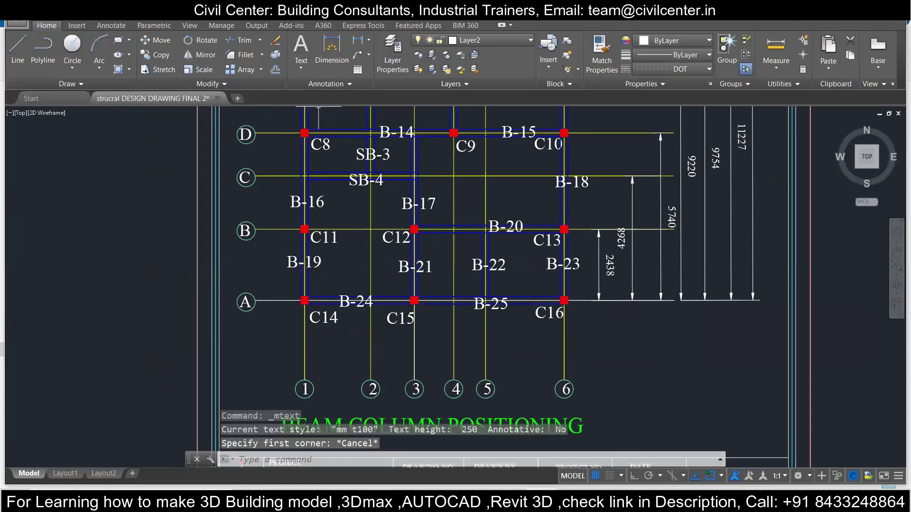
{"action": "left_click", "coordinate": [403, 61]}
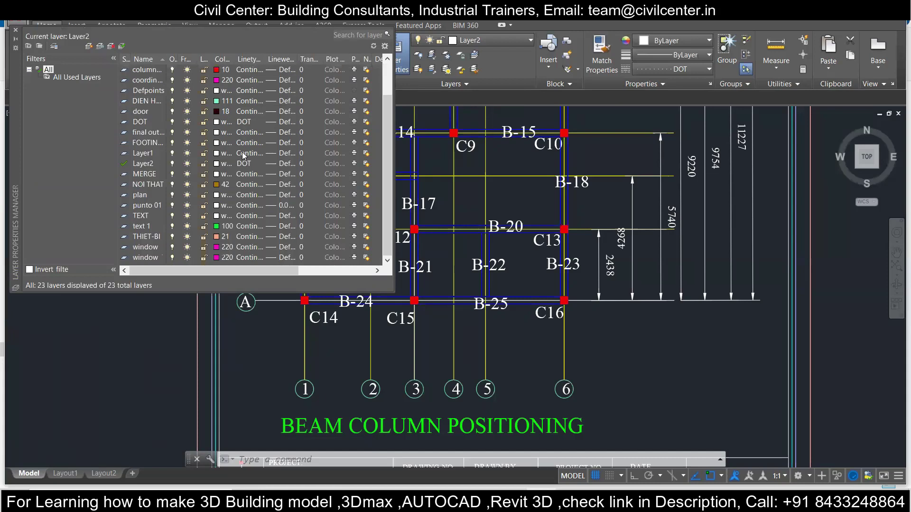
{"action": "left_click", "coordinate": [122, 47]}
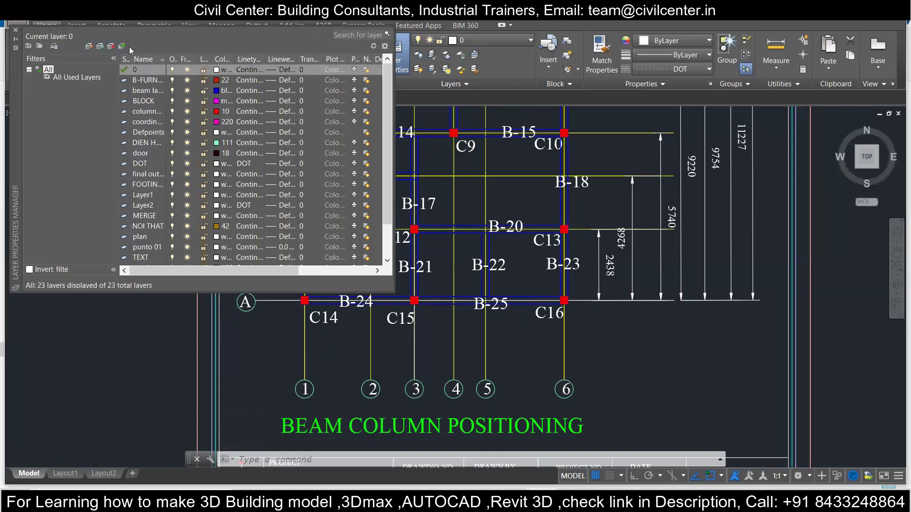
{"action": "left_click", "coordinate": [100, 48]}
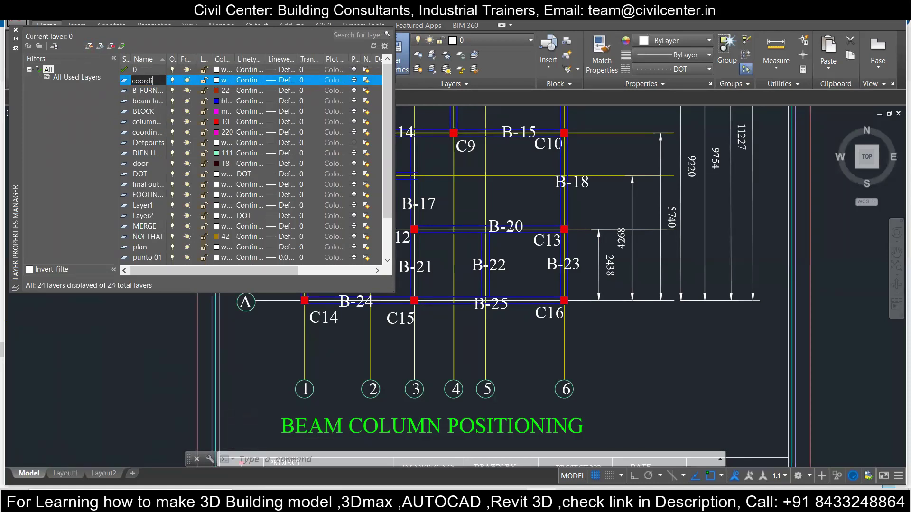
{"action": "key", "text": "Return"}
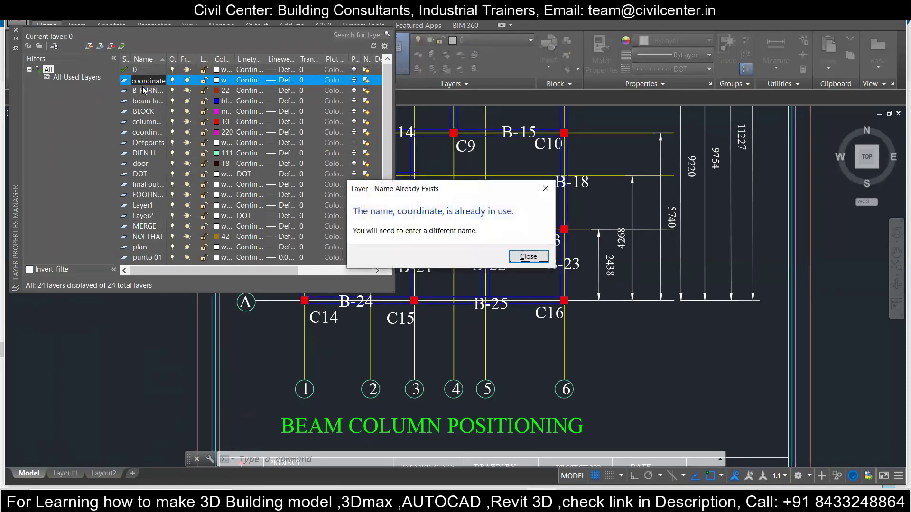
{"action": "left_click", "coordinate": [528, 256]}
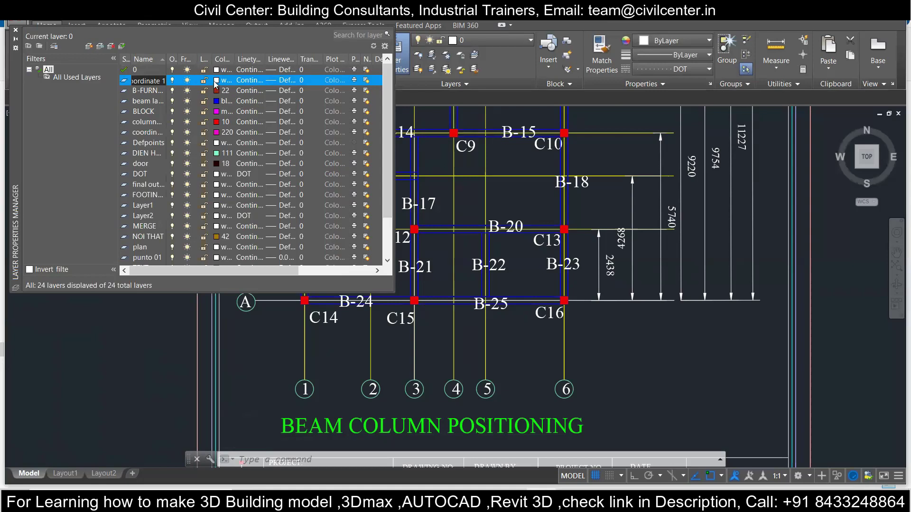
{"action": "left_click", "coordinate": [217, 80]}
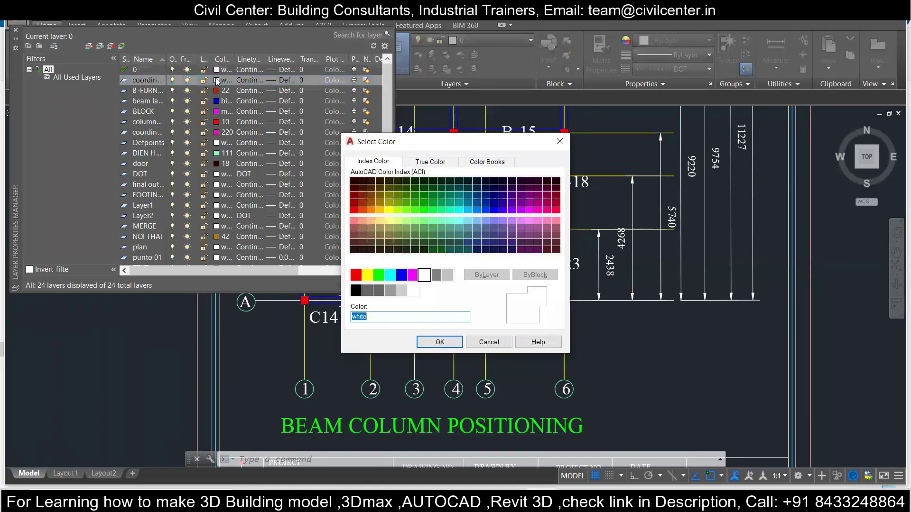
{"action": "left_click", "coordinate": [353, 210]}
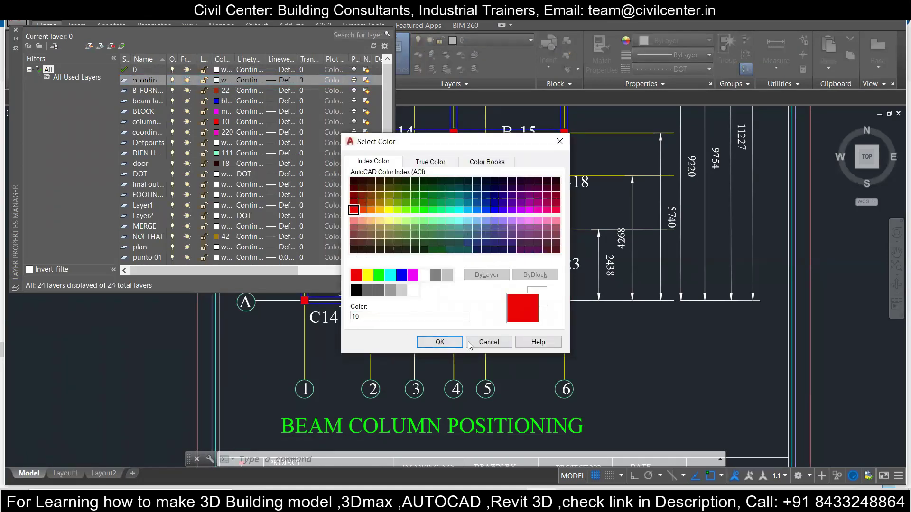
{"action": "left_click", "coordinate": [449, 348]}
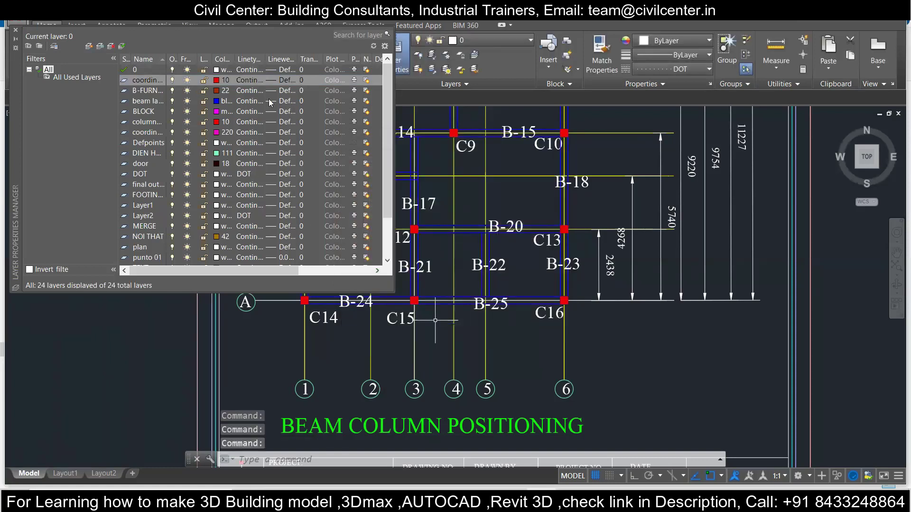
{"action": "double_click", "coordinate": [143, 83]}
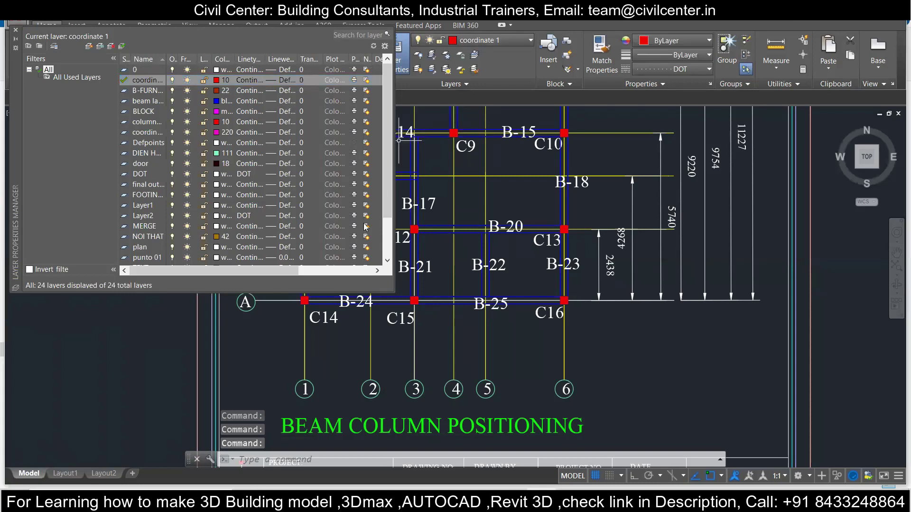
{"action": "left_click", "coordinate": [16, 29]}
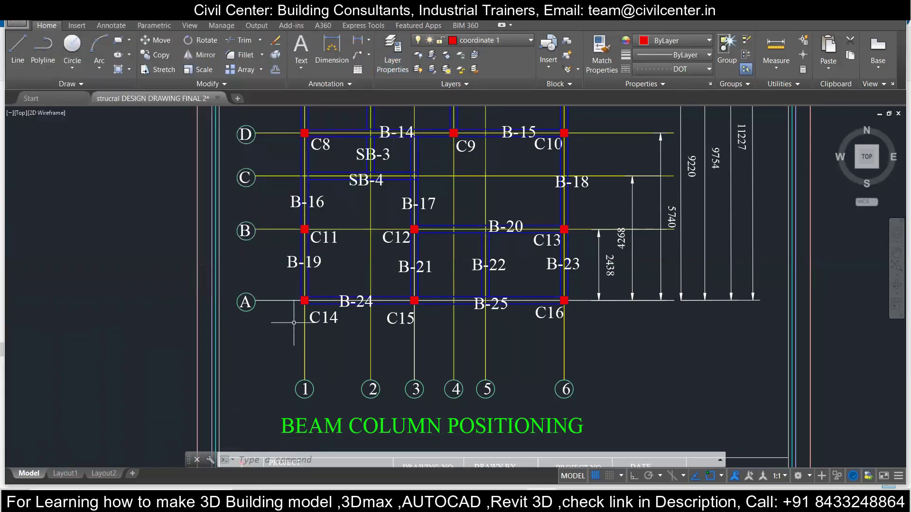
Write the red coordinate (0,0) in a text box beside column C14
{"action": "scroll", "coordinate": [290, 314], "scroll_direction": "up", "scroll_amount": 2}
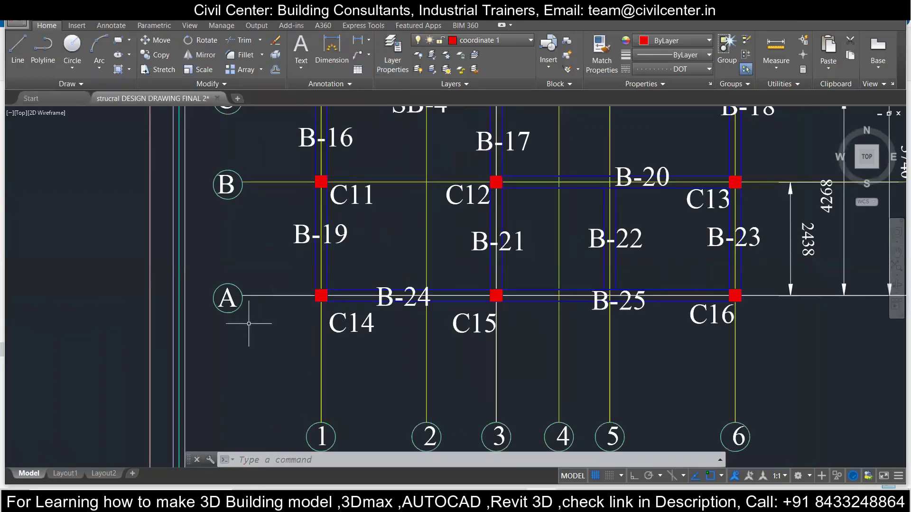
{"action": "left_click", "coordinate": [301, 45]}
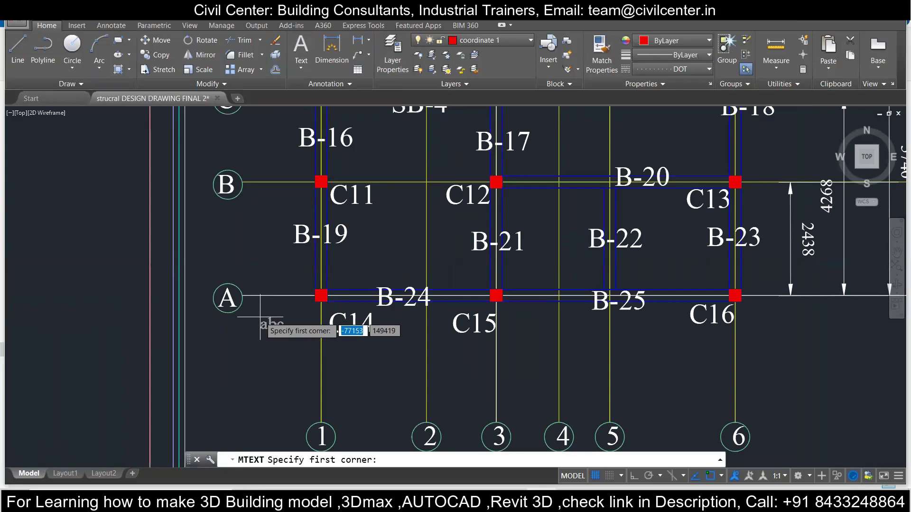
{"action": "left_click", "coordinate": [261, 319]}
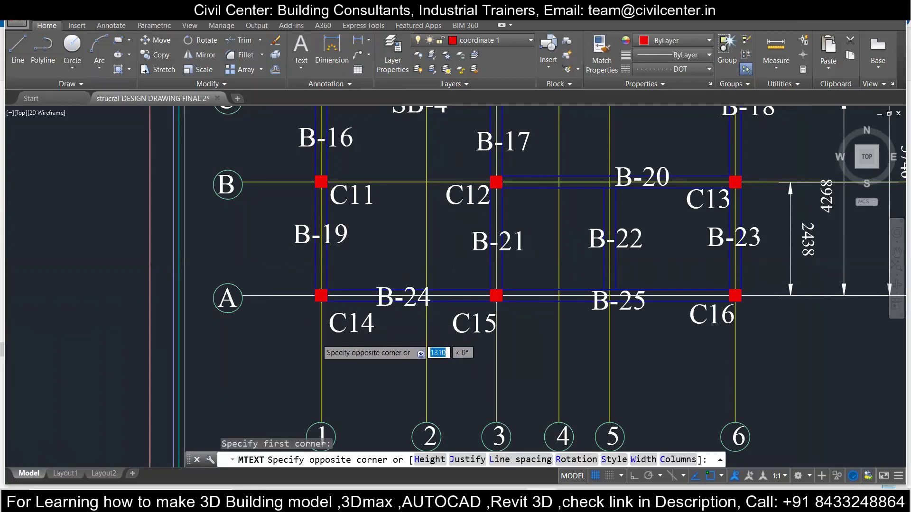
{"action": "left_click", "coordinate": [316, 339]}
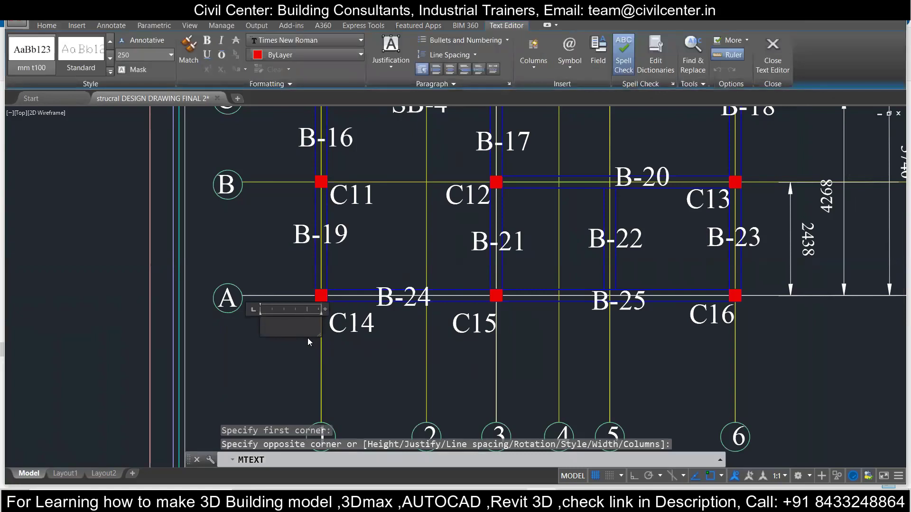
{"action": "type", "text": "("}
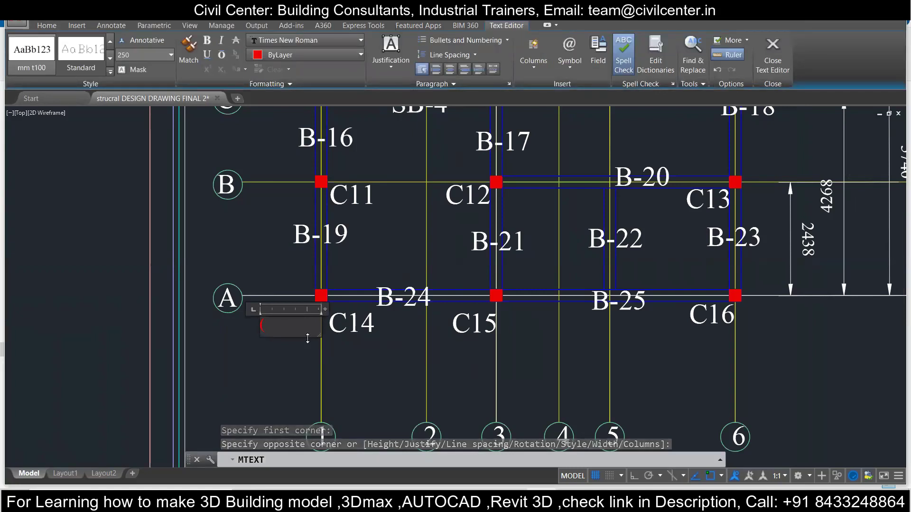
{"action": "type", "text": "0,0"}
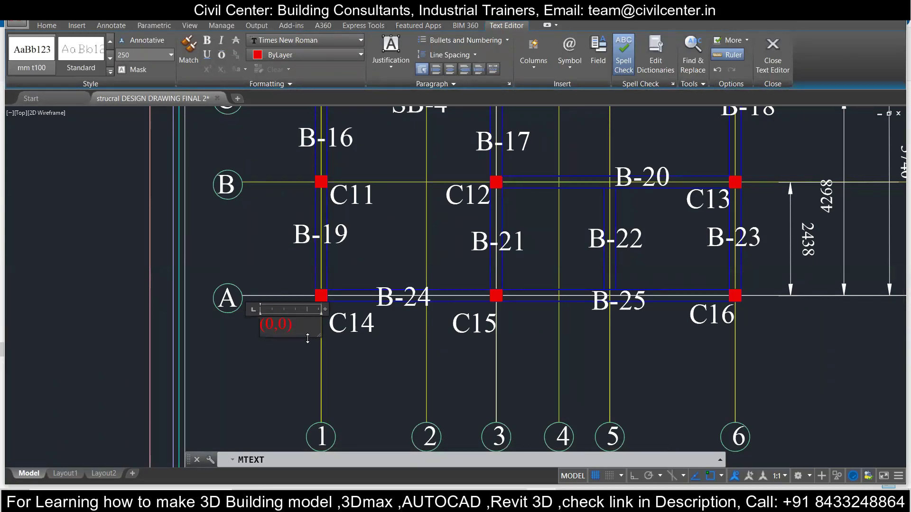
{"action": "left_click", "coordinate": [302, 346]}
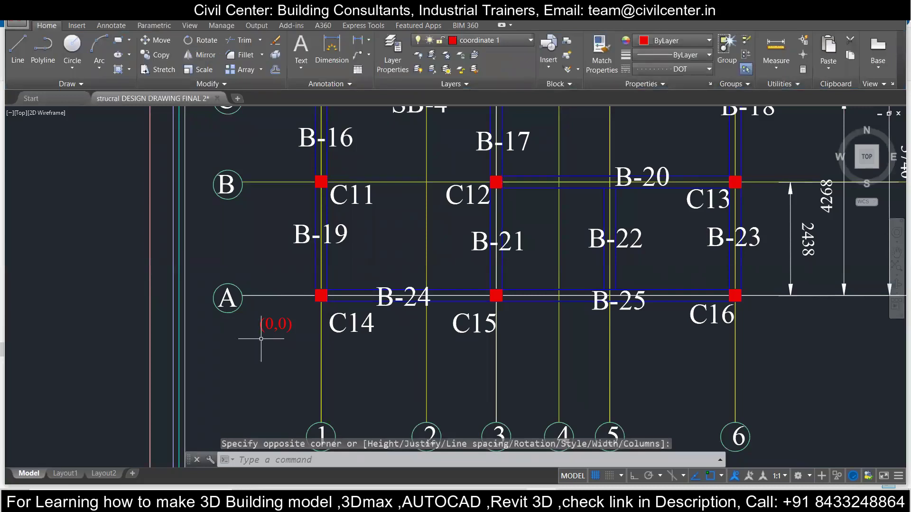
Start a second MTEXT label beside column C15, then cancel and discard it
{"action": "type", "text": "mt"}
{"action": "key", "text": "Return"}
{"action": "left_click", "coordinate": [506, 318]}
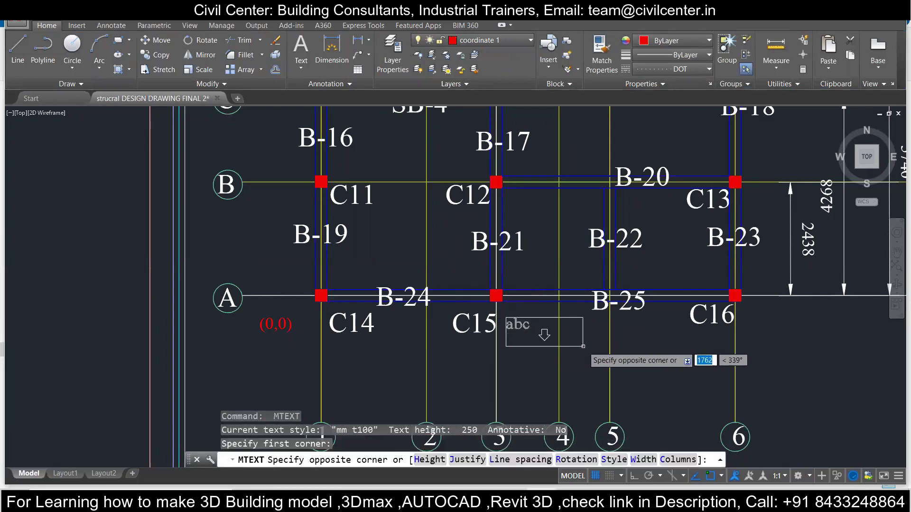
{"action": "left_click", "coordinate": [596, 351]}
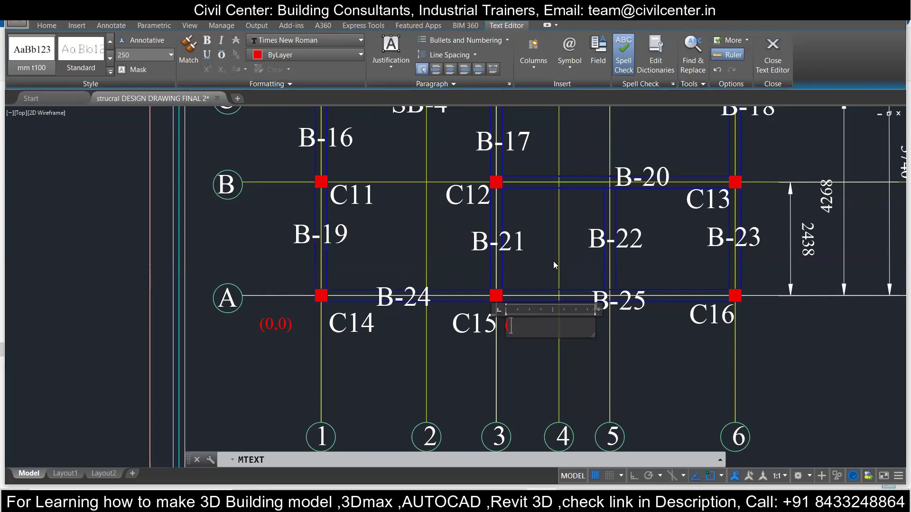
{"action": "key", "text": "Escape"}
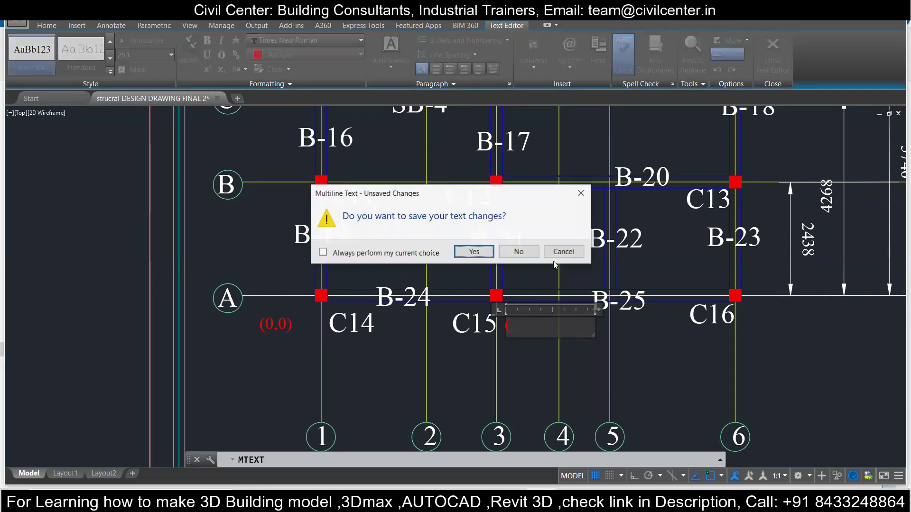
{"action": "left_click", "coordinate": [518, 252]}
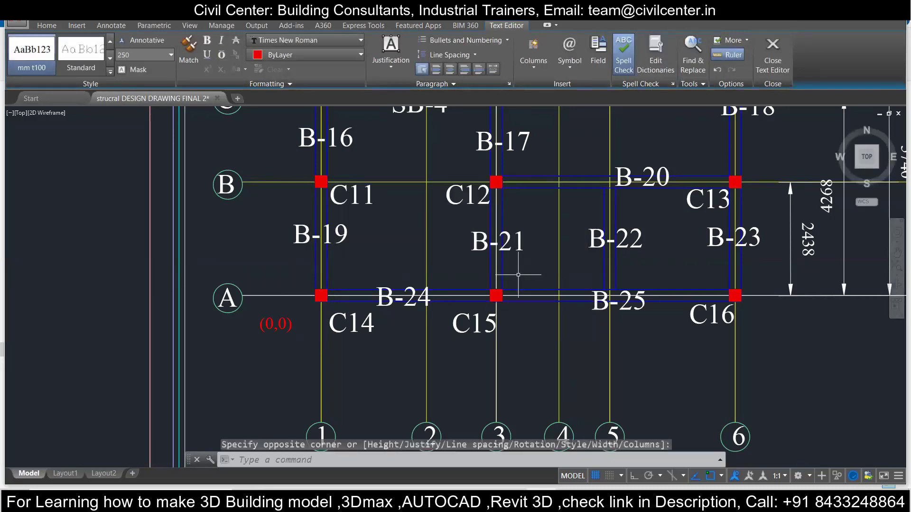
{"action": "scroll", "coordinate": [489, 204], "scroll_direction": "up", "scroll_amount": 5}
{"action": "scroll", "coordinate": [490, 206], "scroll_direction": "down", "scroll_amount": 3}
{"action": "scroll", "coordinate": [491, 206], "scroll_direction": "down", "scroll_amount": 8}
{"action": "middle_click_drag", "start_coordinate": [490, 206], "coordinate": [490, 285]}
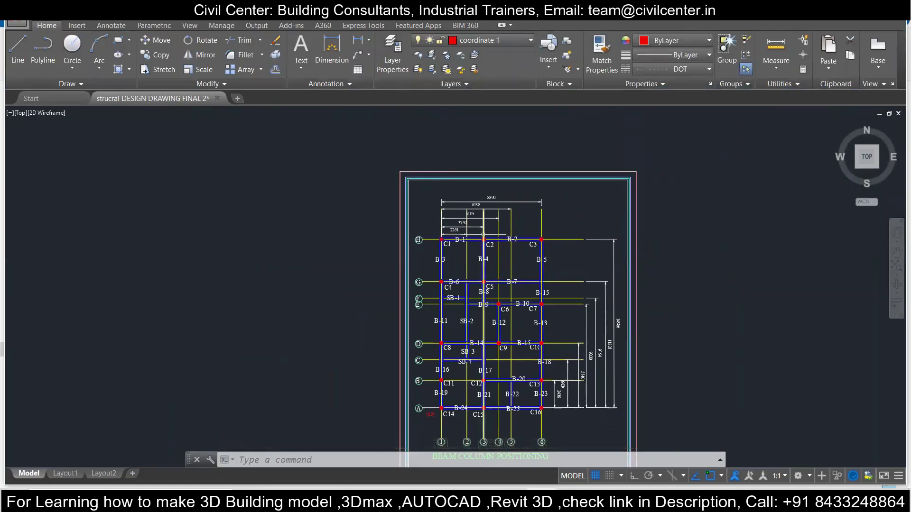
{"action": "scroll", "coordinate": [483, 222], "scroll_direction": "up", "scroll_amount": 4}
{"action": "scroll", "coordinate": [484, 221], "scroll_direction": "up", "scroll_amount": 4}
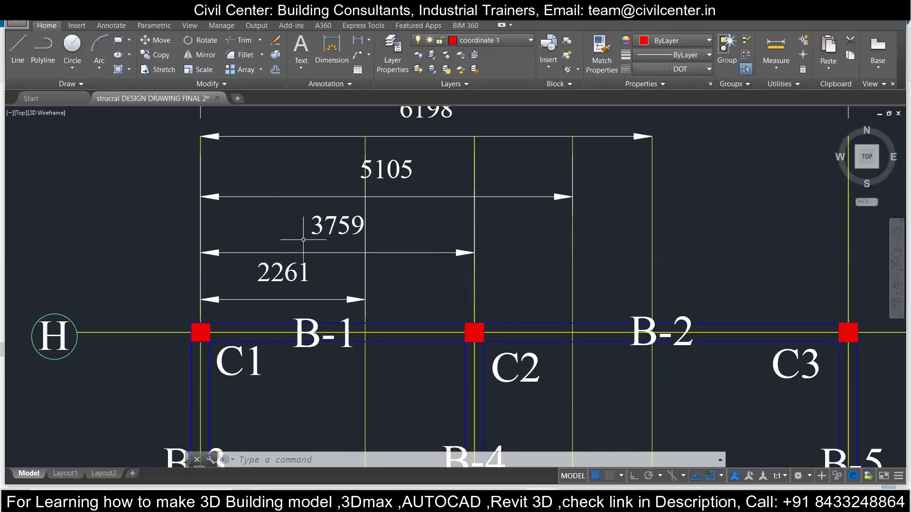
{"action": "scroll", "coordinate": [348, 226], "scroll_direction": "down", "scroll_amount": 10}
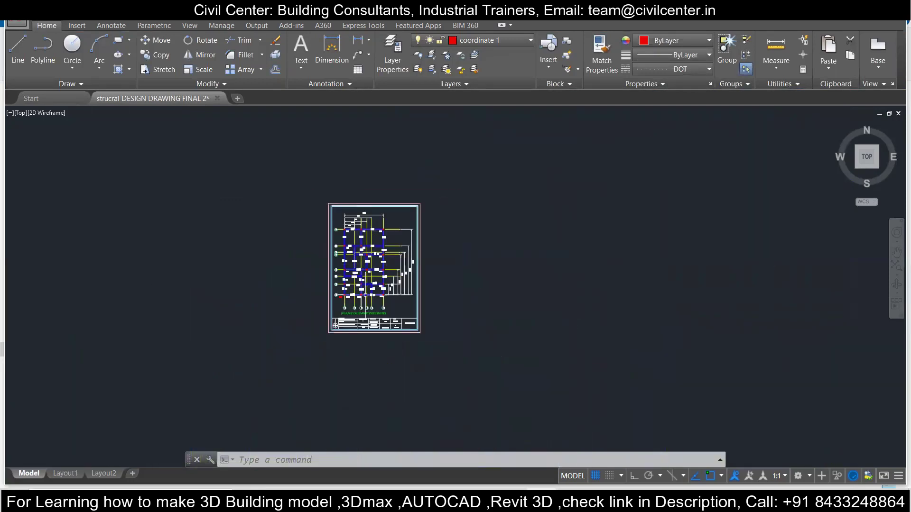
{"action": "scroll", "coordinate": [357, 301], "scroll_direction": "up", "scroll_amount": 10}
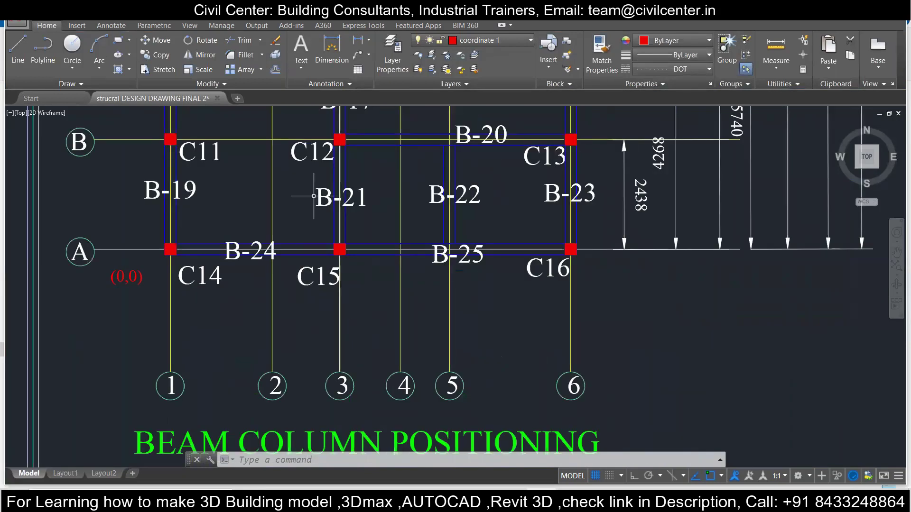
Write (3759,0) in an MTEXT box beside column C15, then zoom to check the 8890 dimension
{"action": "left_click", "coordinate": [300, 47]}
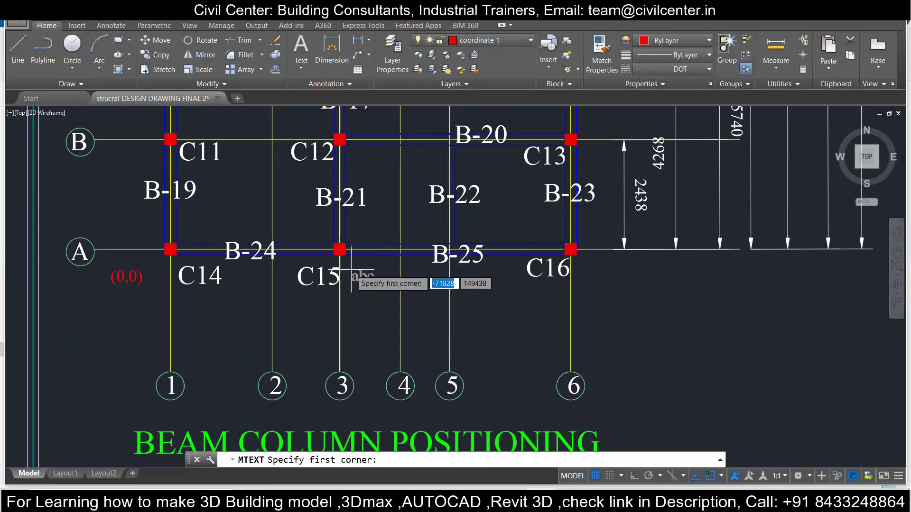
{"action": "left_click", "coordinate": [351, 270]}
{"action": "left_click", "coordinate": [432, 303]}
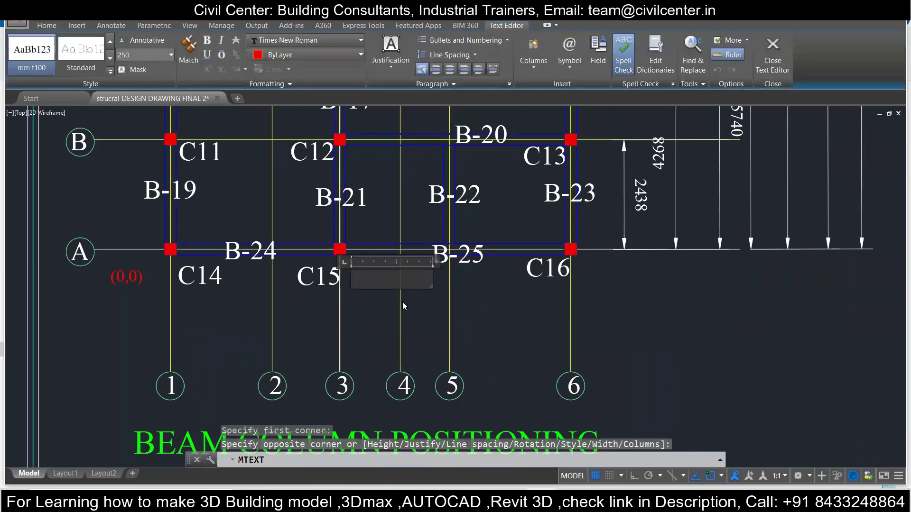
{"action": "type", "text": "("}
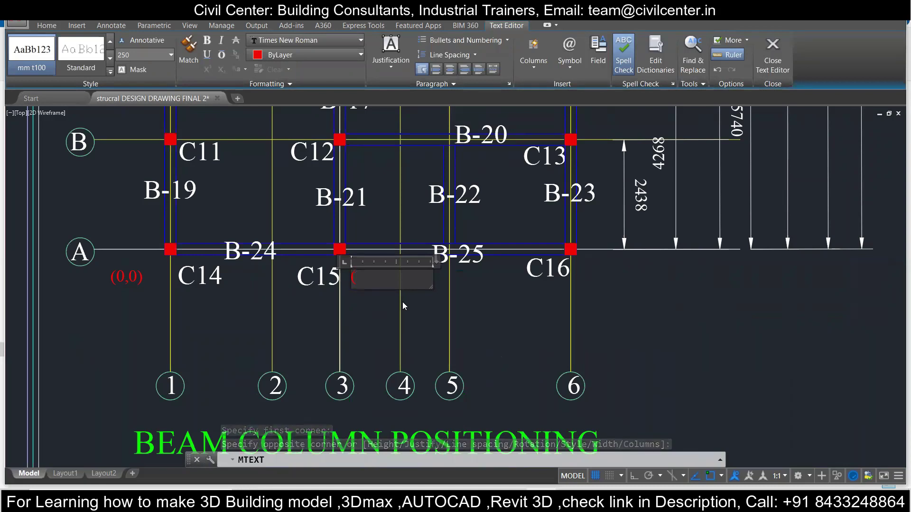
{"action": "type", "text": "3759,0"}
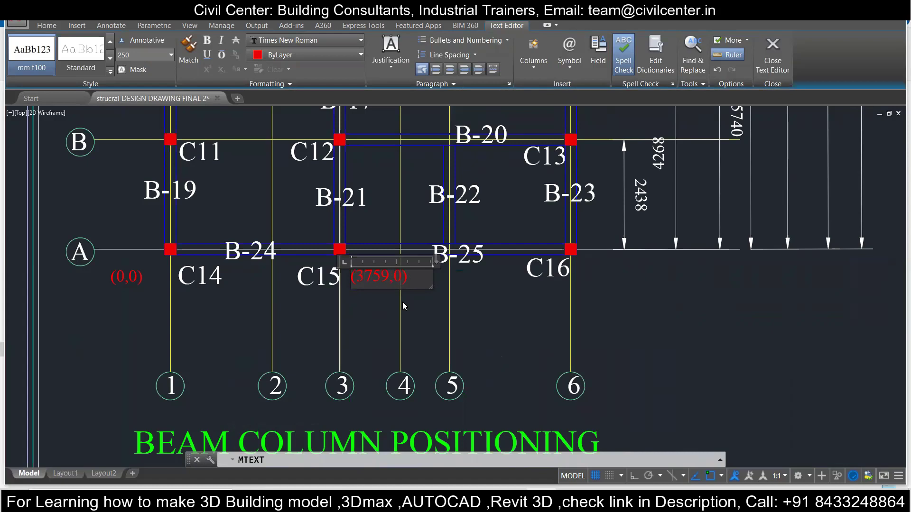
{"action": "left_click", "coordinate": [384, 308]}
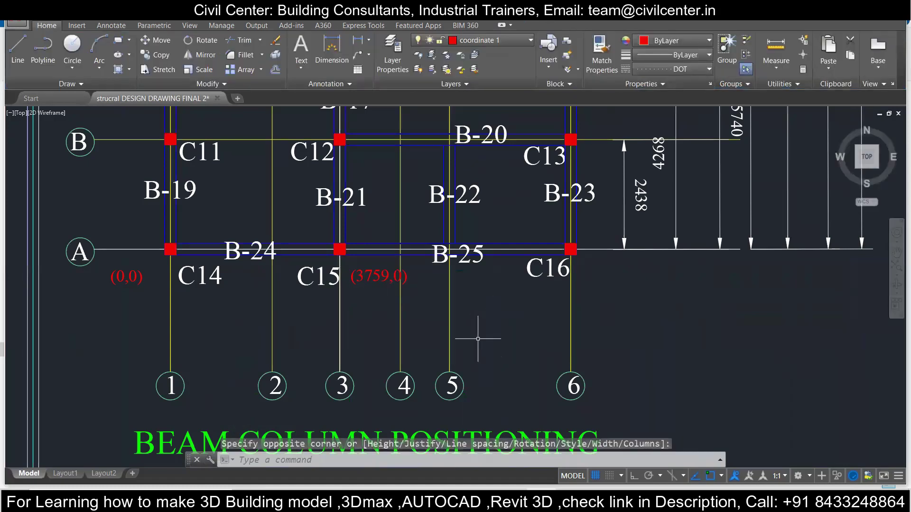
{"action": "scroll", "coordinate": [448, 313], "scroll_direction": "down", "scroll_amount": 2}
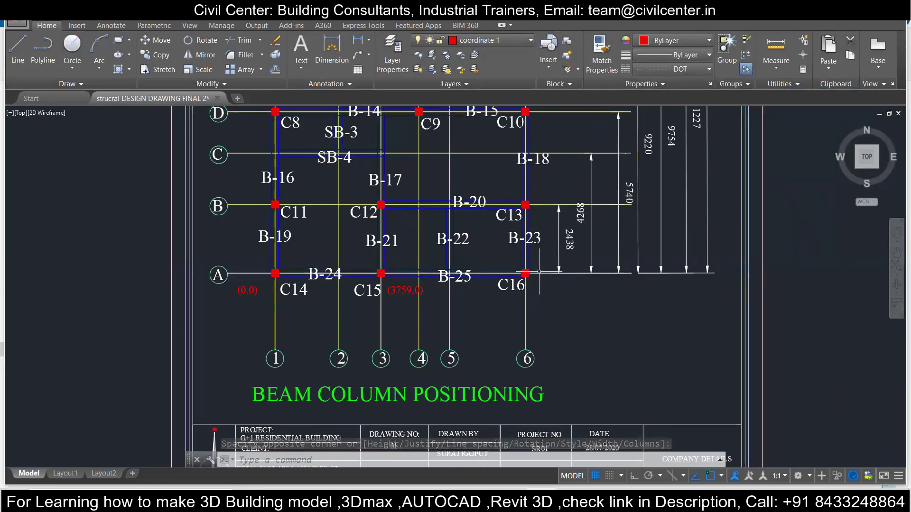
{"action": "scroll", "coordinate": [529, 265], "scroll_direction": "down", "scroll_amount": 2}
{"action": "scroll", "coordinate": [529, 266], "scroll_direction": "down", "scroll_amount": 4}
{"action": "scroll", "coordinate": [504, 128], "scroll_direction": "up", "scroll_amount": 4}
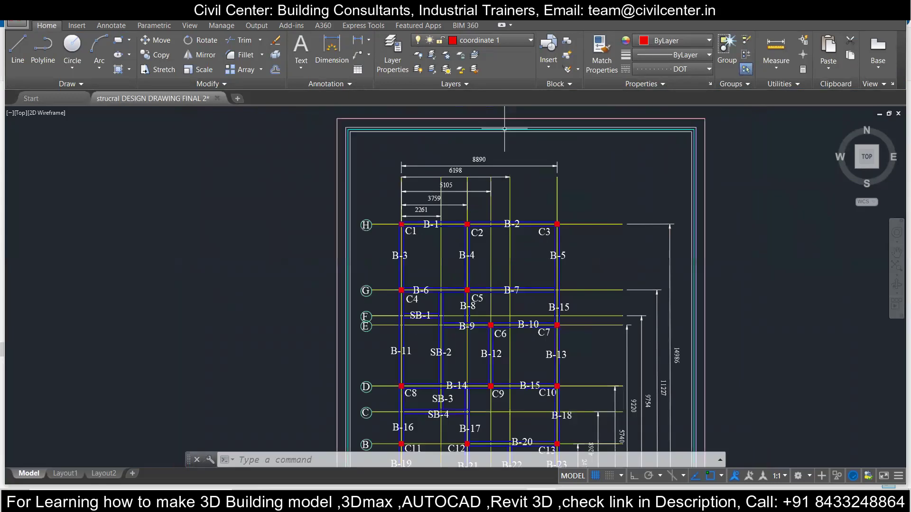
{"action": "scroll", "coordinate": [504, 129], "scroll_direction": "up", "scroll_amount": 4}
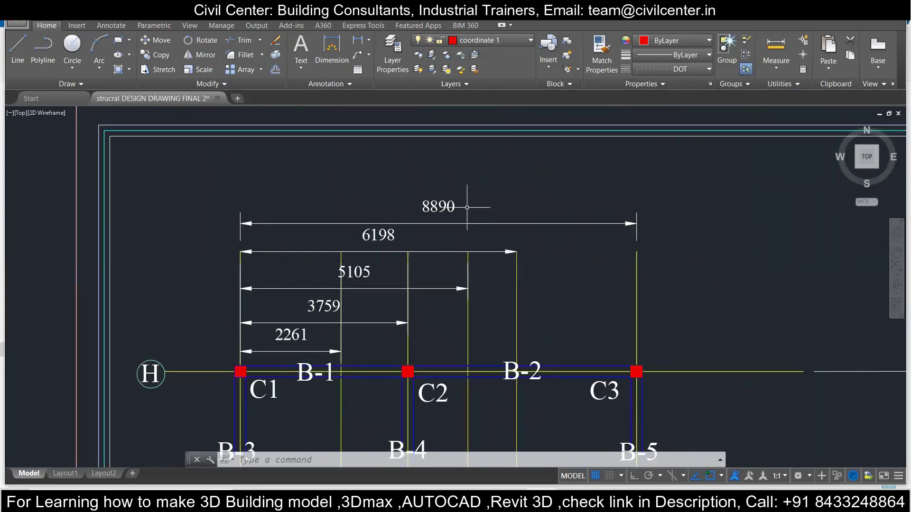
{"action": "scroll", "coordinate": [467, 207], "scroll_direction": "down", "scroll_amount": 6}
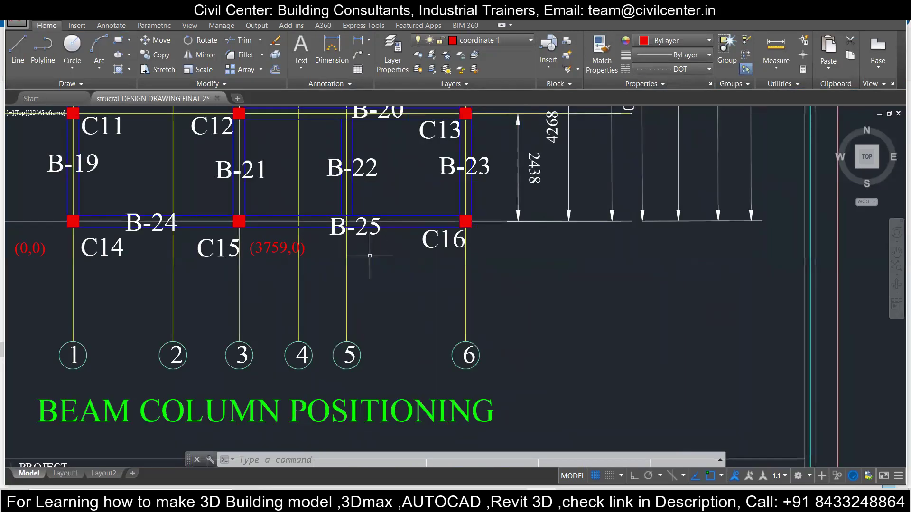
Write the coordinate (8890.0) in an MTEXT box beside column C16 on grid A
{"action": "left_click", "coordinate": [301, 48]}
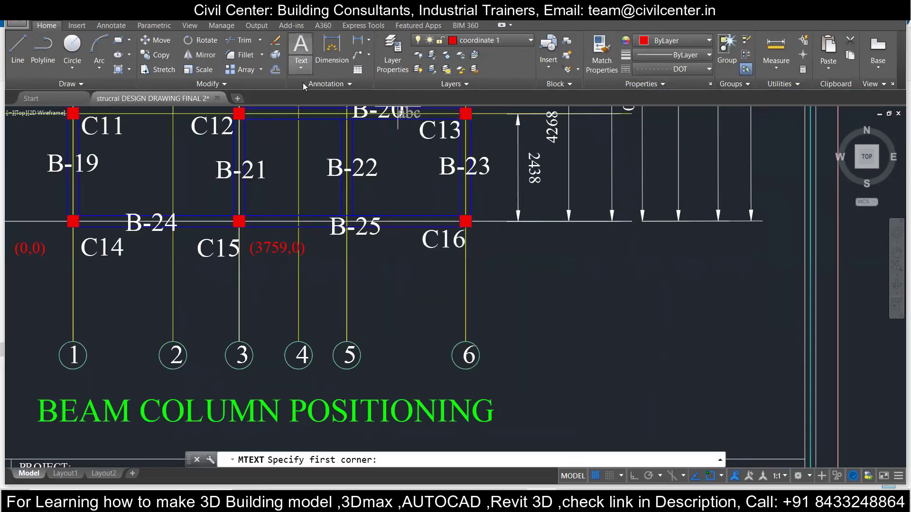
{"action": "left_click", "coordinate": [475, 247]}
{"action": "left_click", "coordinate": [560, 275]}
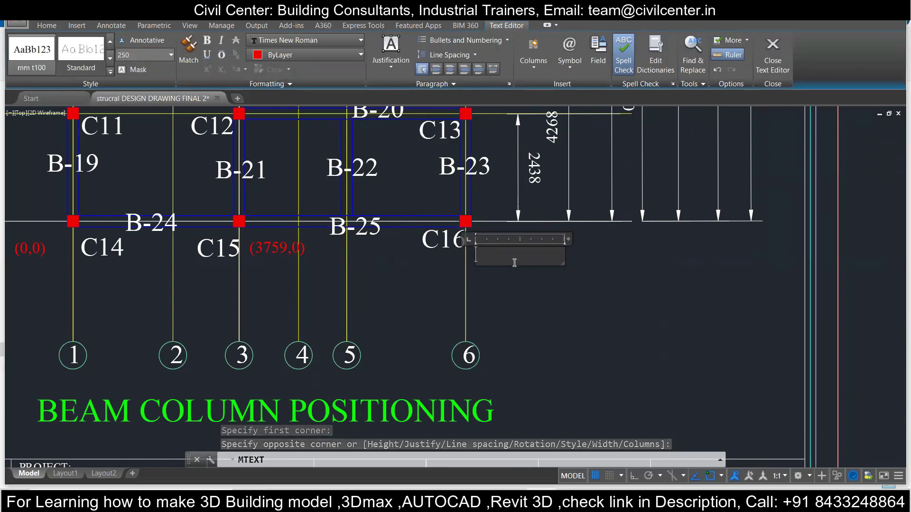
{"action": "type", "text": "(8890,0"}
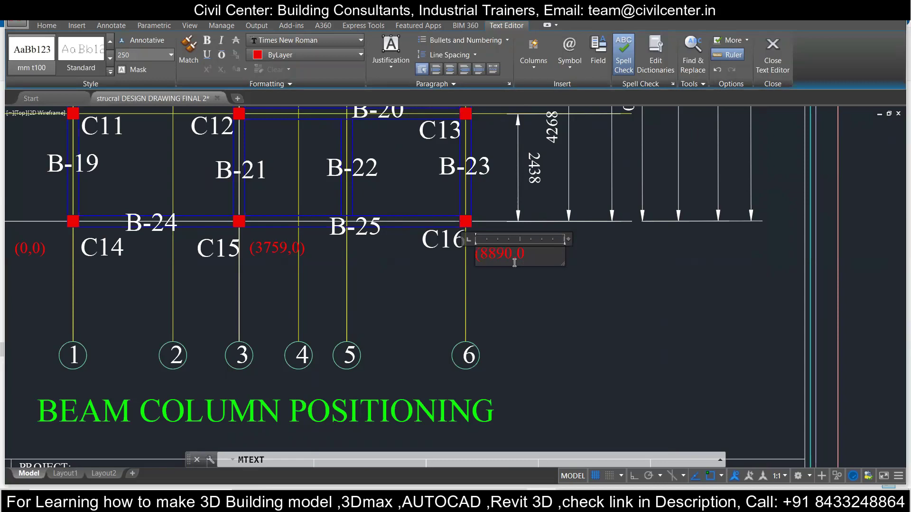
{"action": "key", "text": "BackSpace"}
{"action": "key", "text": "BackSpace"}
{"action": "type", "text": ".0)"}
{"action": "left_click", "coordinate": [448, 317]}
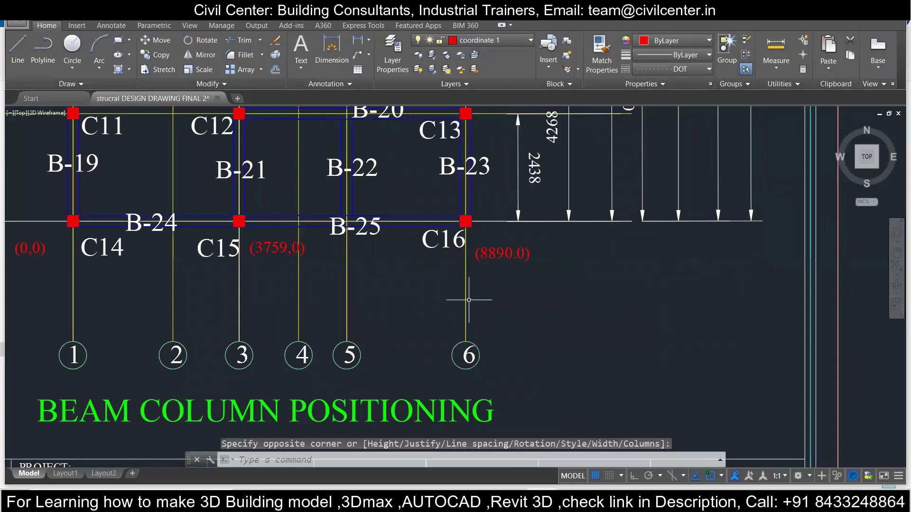
{"action": "scroll", "coordinate": [444, 282], "scroll_direction": "down", "scroll_amount": 2}
Zoom to grid B and write (0,2438) in an MTEXT box beside column C11
{"action": "middle_click_drag", "start_coordinate": [183, 184], "coordinate": [308, 251]}
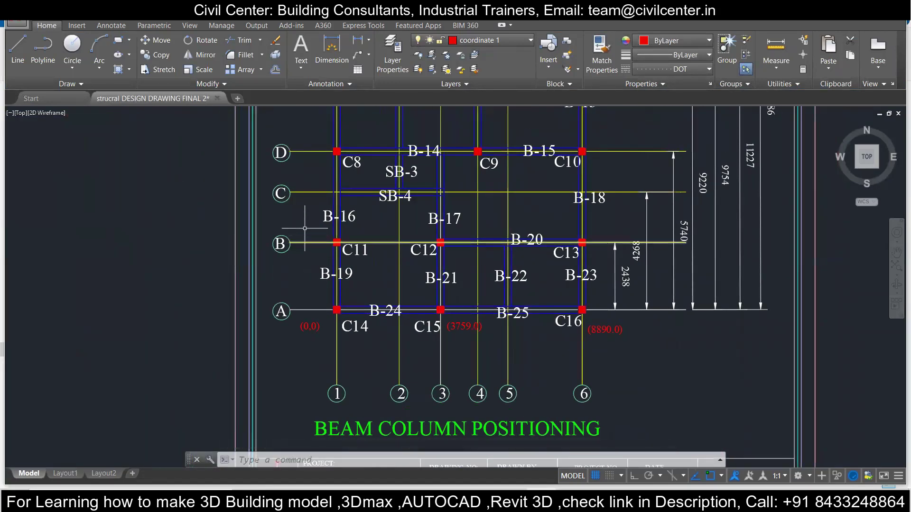
{"action": "scroll", "coordinate": [309, 245], "scroll_direction": "up", "scroll_amount": 2}
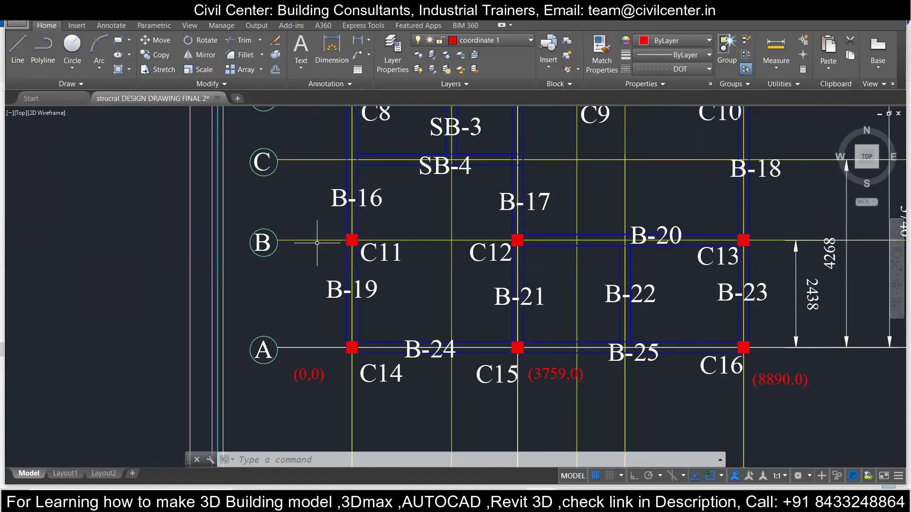
{"action": "left_click", "coordinate": [290, 252]}
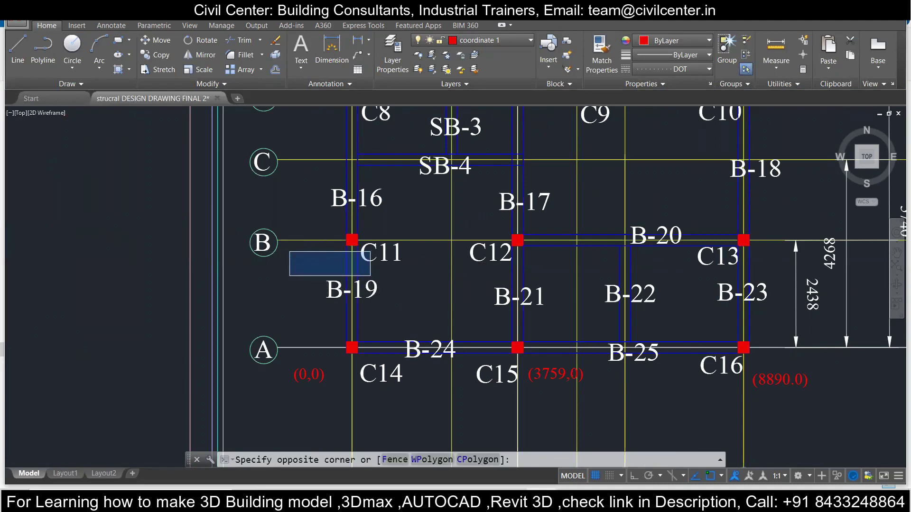
{"action": "left_click", "coordinate": [345, 275]}
{"action": "type", "text": "mt"}
{"action": "key", "text": "Return"}
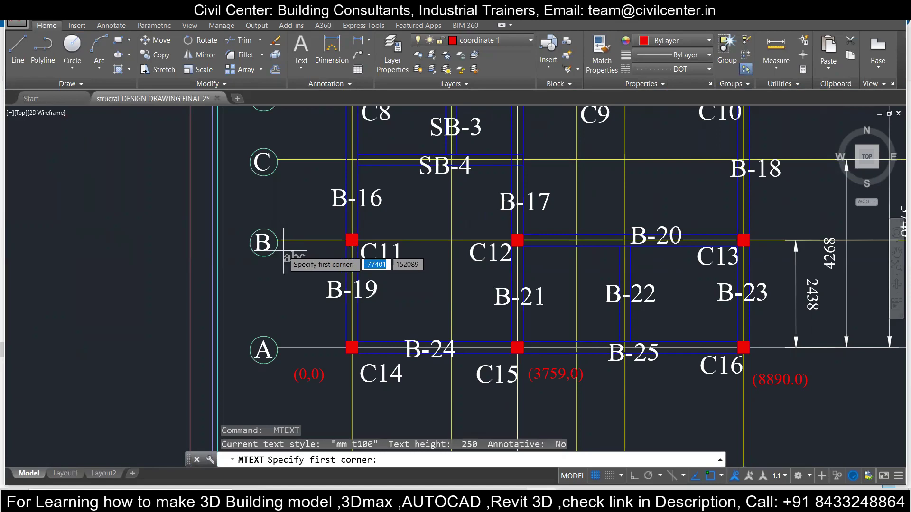
{"action": "left_click", "coordinate": [283, 251]}
{"action": "left_click", "coordinate": [295, 279]}
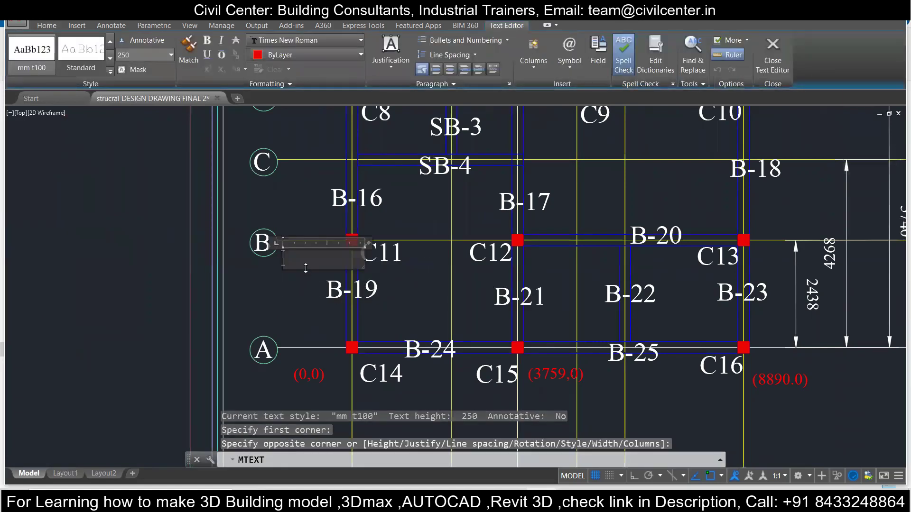
{"action": "type", "text": "(0,"}
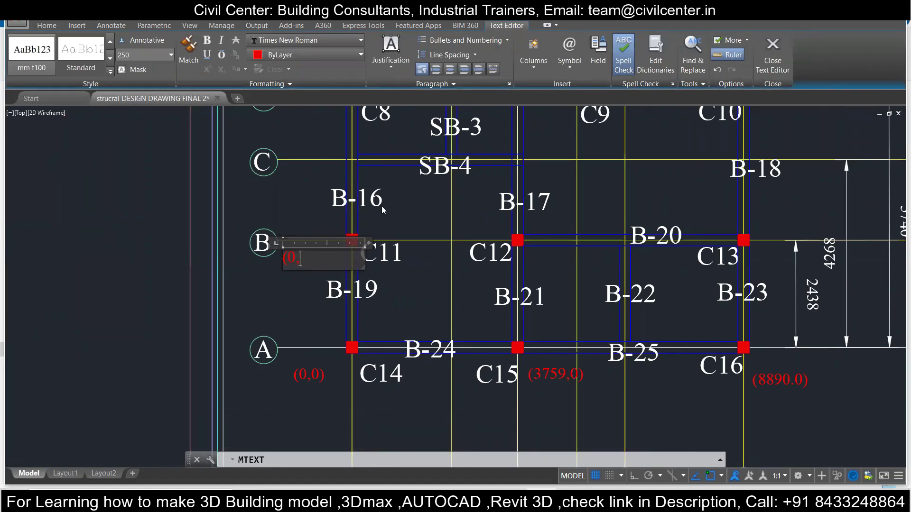
{"action": "type", "text": "2438"}
{"action": "left_click", "coordinate": [348, 290]}
Pan and zoom out to bring the whole beam-column plan into view
{"action": "mouse_move", "coordinate": [354, 230]}
{"action": "middle_mouse_down"}
{"action": "mouse_move", "coordinate": [378, 327]}
{"action": "mouse_move", "coordinate": [422, 335]}
{"action": "middle_mouse_up"}
{"action": "mouse_move", "coordinate": [386, 216]}
{"action": "middle_mouse_down"}
{"action": "mouse_move", "coordinate": [298, 204]}
{"action": "mouse_move", "coordinate": [258, 153]}
{"action": "middle_mouse_up"}
{"action": "scroll", "coordinate": [256, 154], "scroll_direction": "down", "scroll_amount": 2}
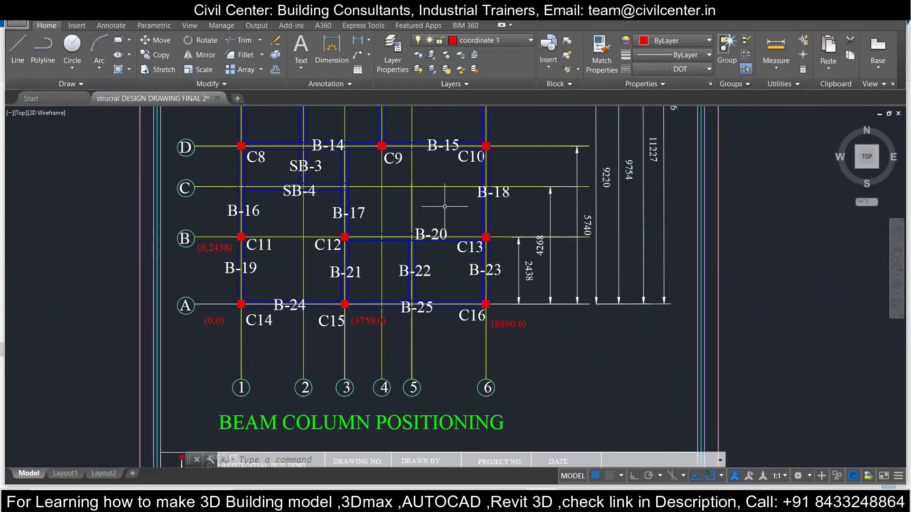
Zoom near grid D and write (0,5740) in an MTEXT box beside column C8
{"action": "middle_click_drag", "start_coordinate": [214, 157], "coordinate": [314, 224]}
{"action": "scroll", "coordinate": [306, 218], "scroll_direction": "up", "scroll_amount": 2}
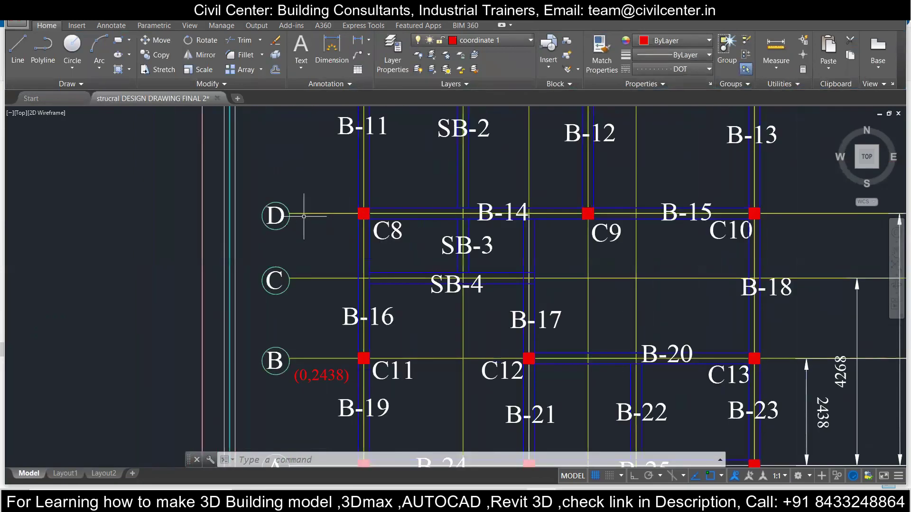
{"action": "left_click", "coordinate": [300, 46]}
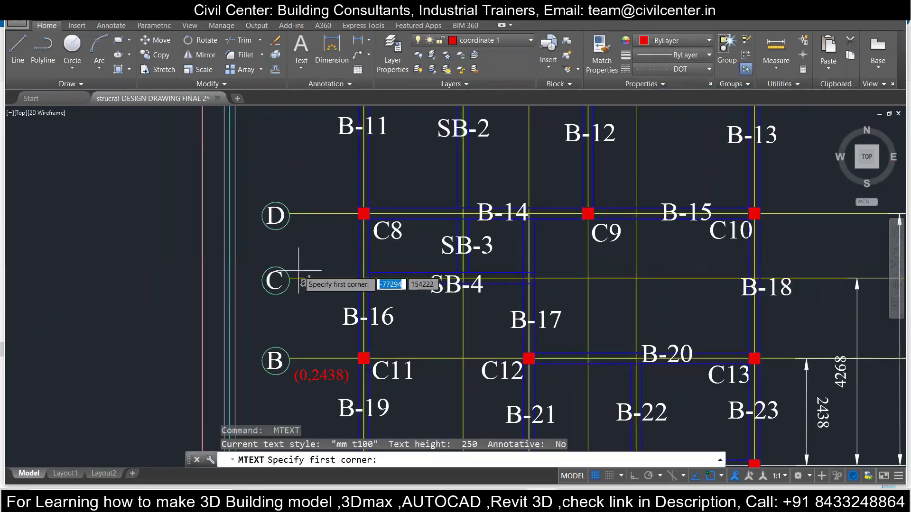
{"action": "left_click", "coordinate": [296, 219]}
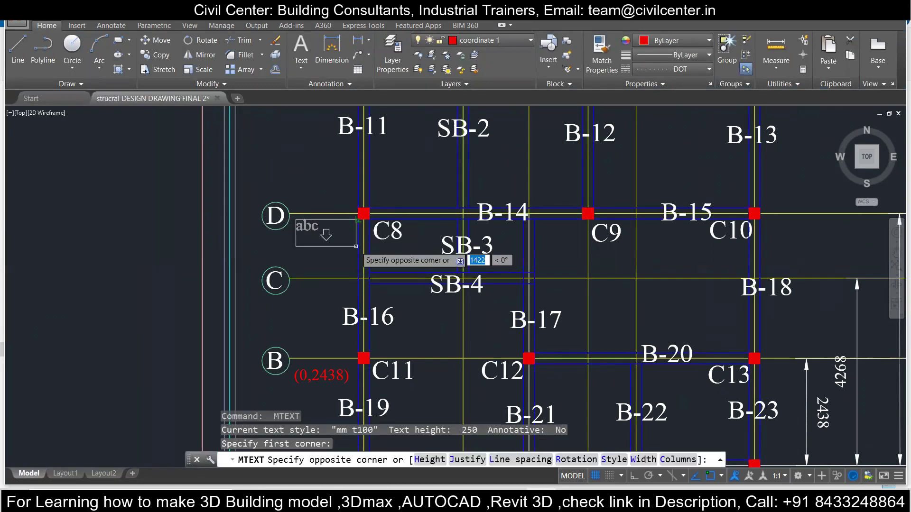
{"action": "left_click", "coordinate": [370, 250]}
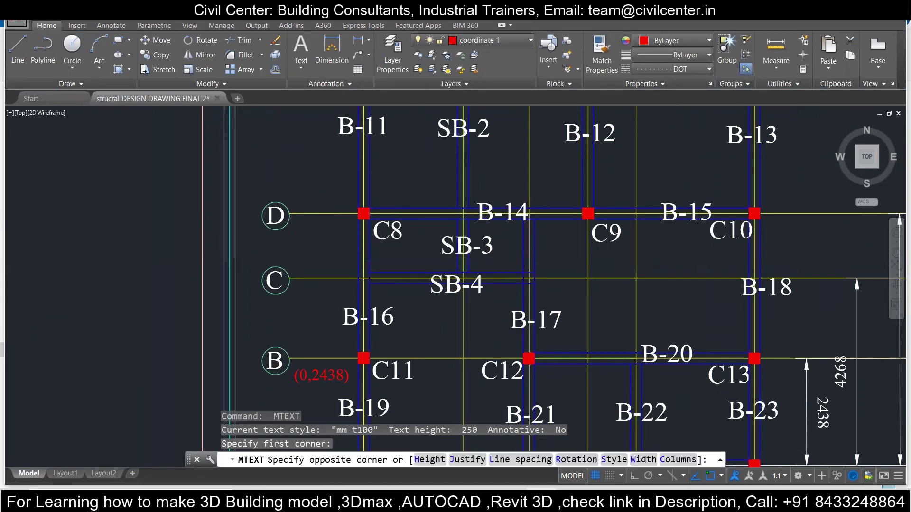
{"action": "scroll", "coordinate": [413, 268], "scroll_direction": "down", "scroll_amount": 2}
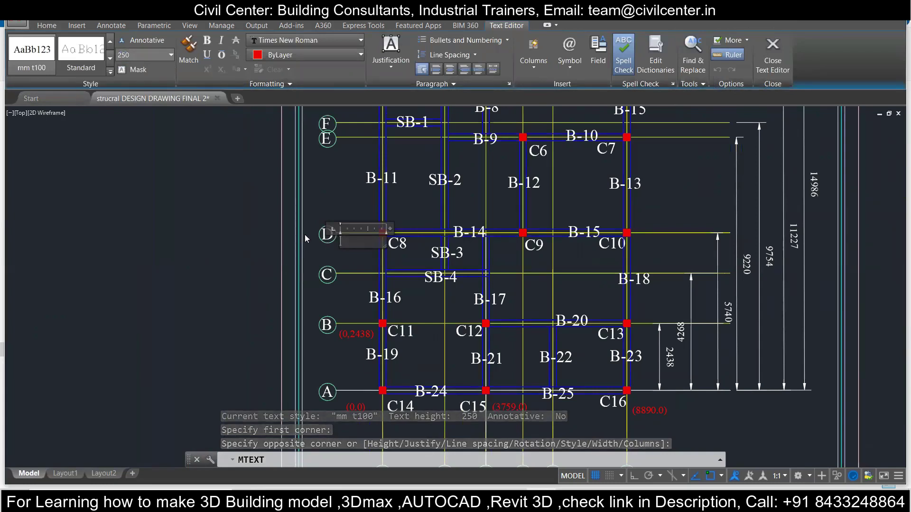
{"action": "type", "text": "("}
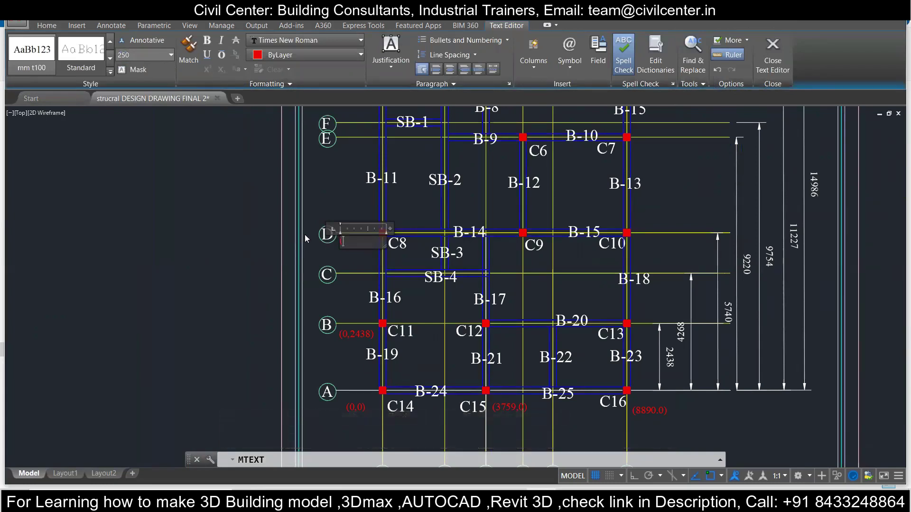
{"action": "type", "text": "0,5740)"}
{"action": "left_click", "coordinate": [152, 210]}
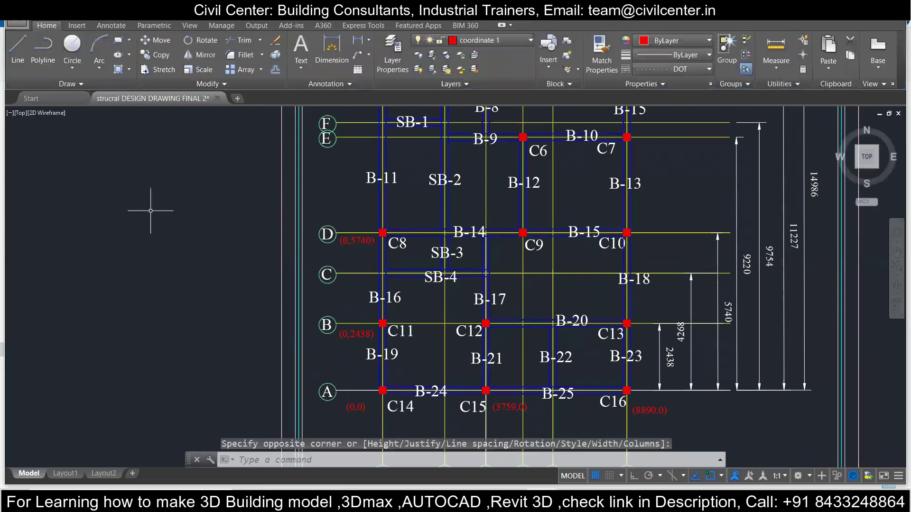
Pan up to grid G and write (0,14986) in an MTEXT box beside column C4
{"action": "scroll", "coordinate": [407, 174], "scroll_direction": "down", "scroll_amount": 2}
{"action": "mouse_move", "coordinate": [407, 175]}
{"action": "middle_mouse_down"}
{"action": "mouse_move", "coordinate": [400, 289]}
{"action": "mouse_move", "coordinate": [382, 289]}
{"action": "middle_mouse_up"}
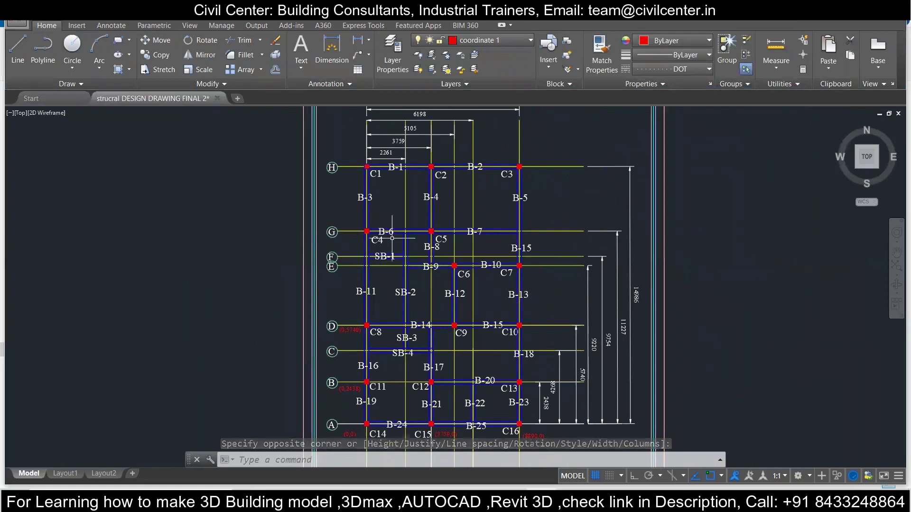
{"action": "scroll", "coordinate": [650, 296], "scroll_direction": "up", "scroll_amount": 3}
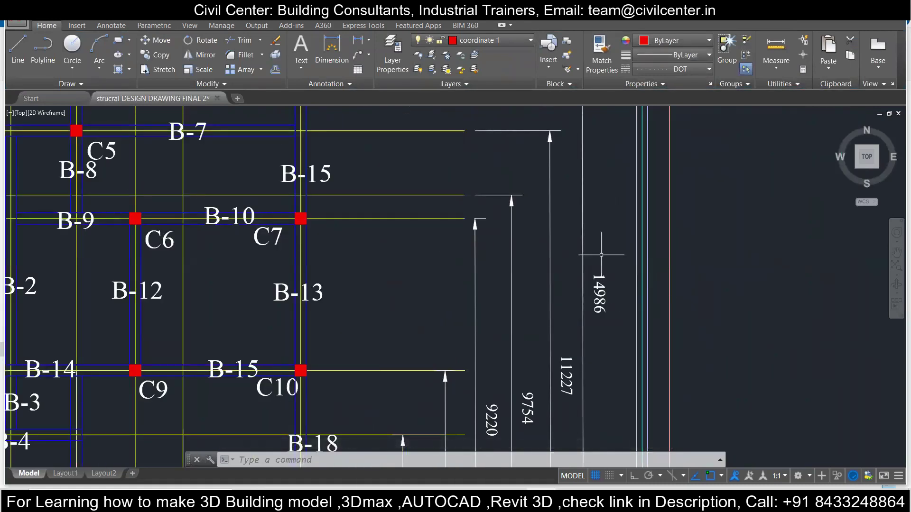
{"action": "scroll", "coordinate": [602, 255], "scroll_direction": "down", "scroll_amount": 2}
{"action": "middle_click_drag", "start_coordinate": [241, 204], "coordinate": [447, 210]}
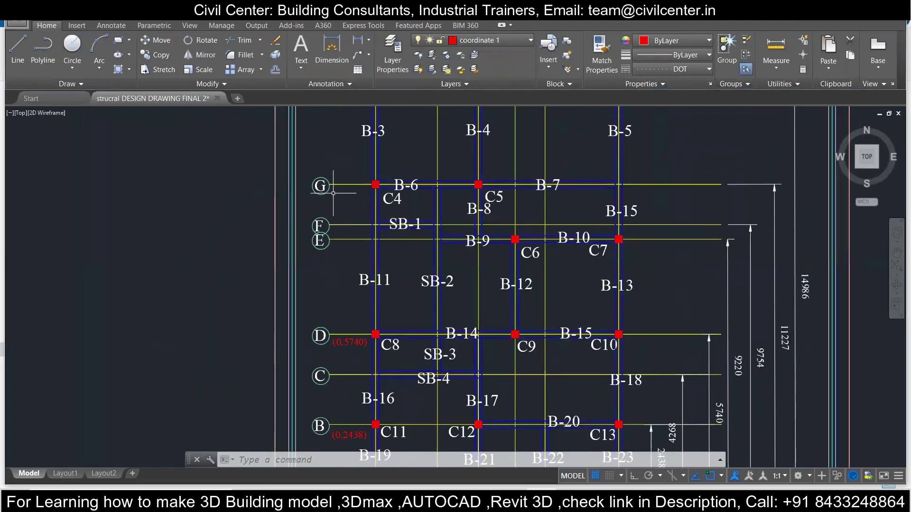
{"action": "type", "text": "t"}
{"action": "key", "text": "Return"}
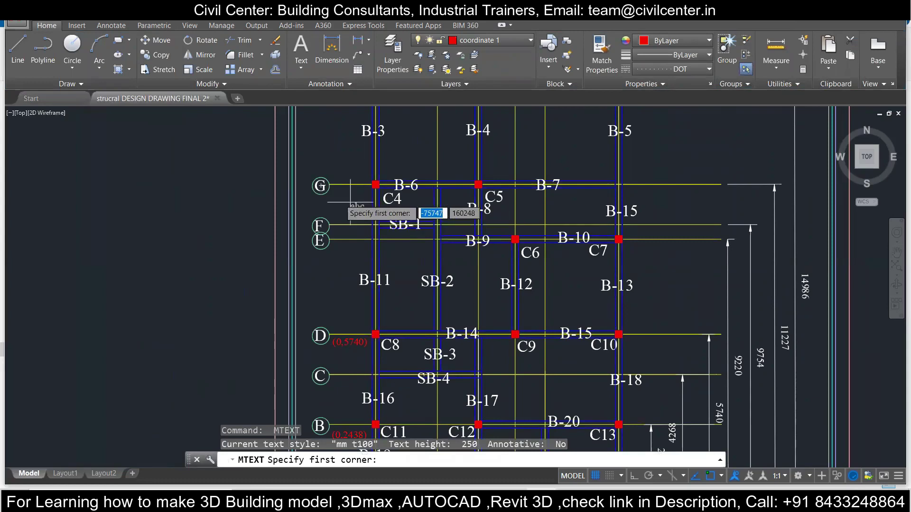
{"action": "left_click", "coordinate": [328, 190]}
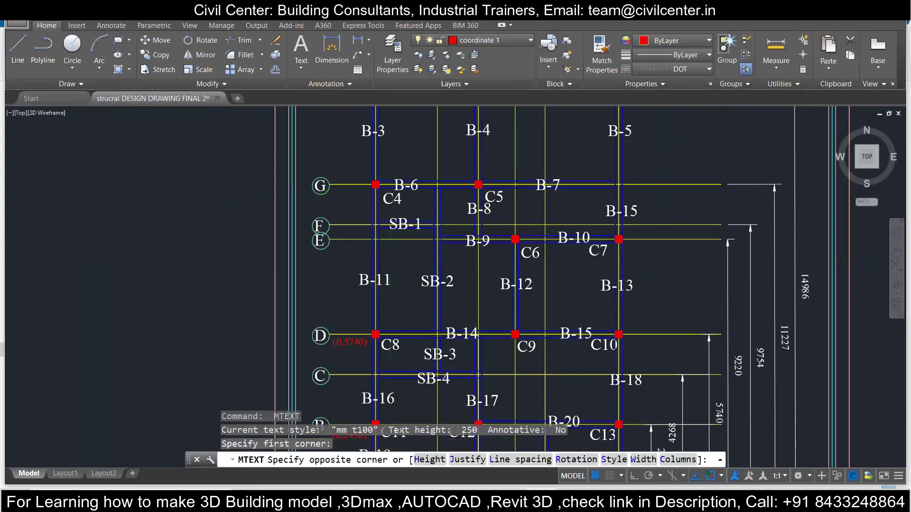
{"action": "left_click", "coordinate": [392, 216]}
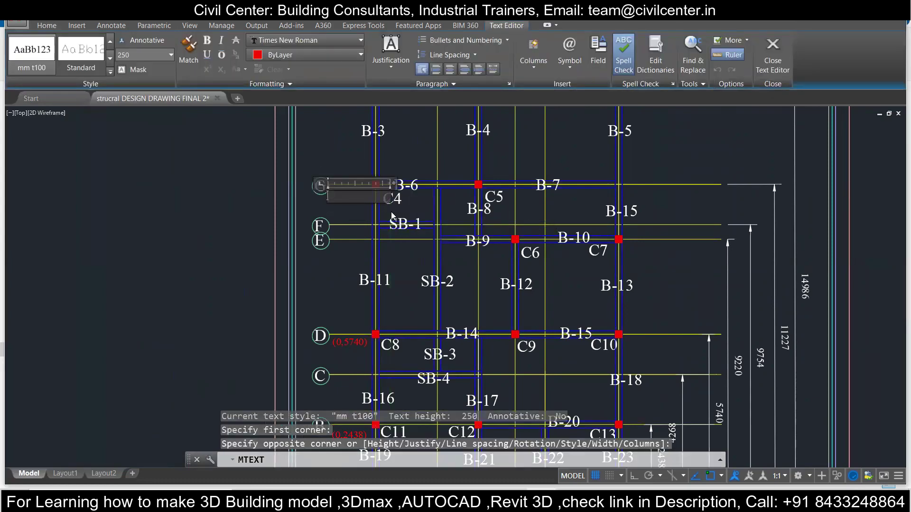
{"action": "type", "text": "C1"}
{"action": "type", "text": ",14986"}
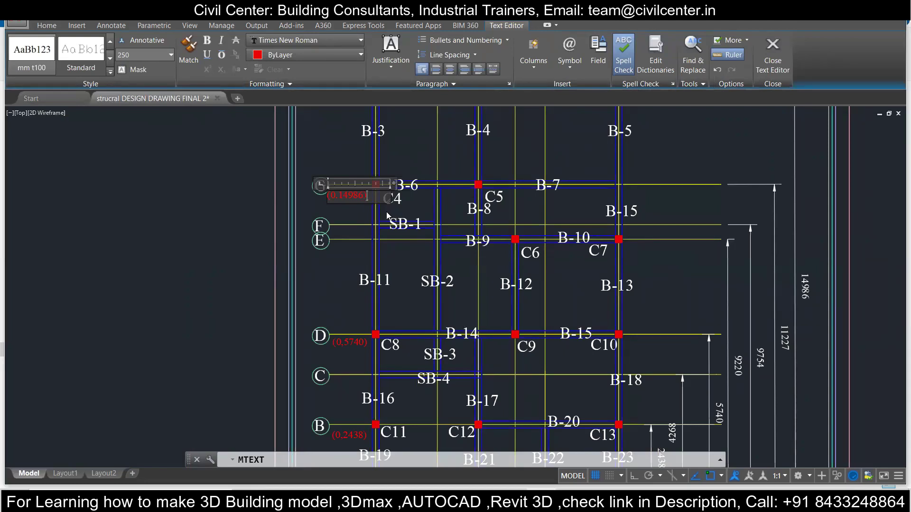
{"action": "left_click", "coordinate": [387, 216]}
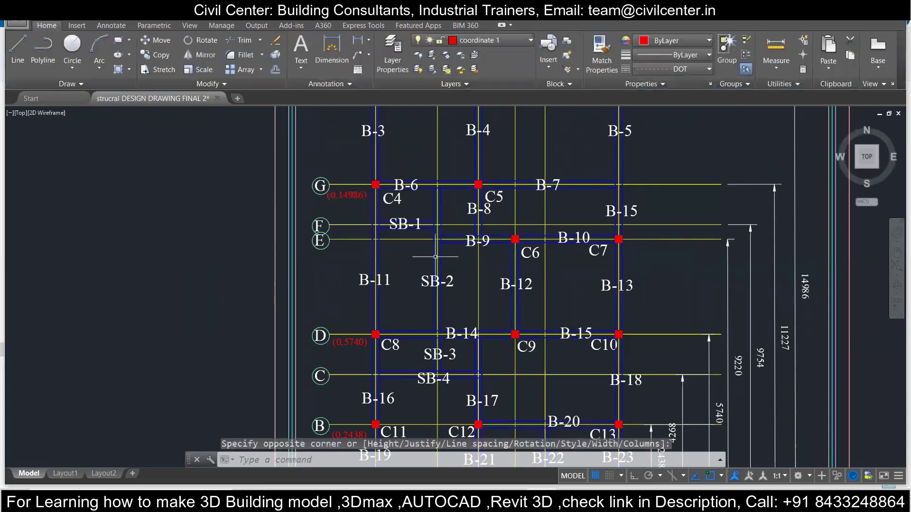
{"action": "mouse_move", "coordinate": [358, 172]}
{"action": "middle_mouse_down"}
{"action": "mouse_move", "coordinate": [356, 256]}
{"action": "mouse_move", "coordinate": [314, 262]}
{"action": "middle_mouse_up"}
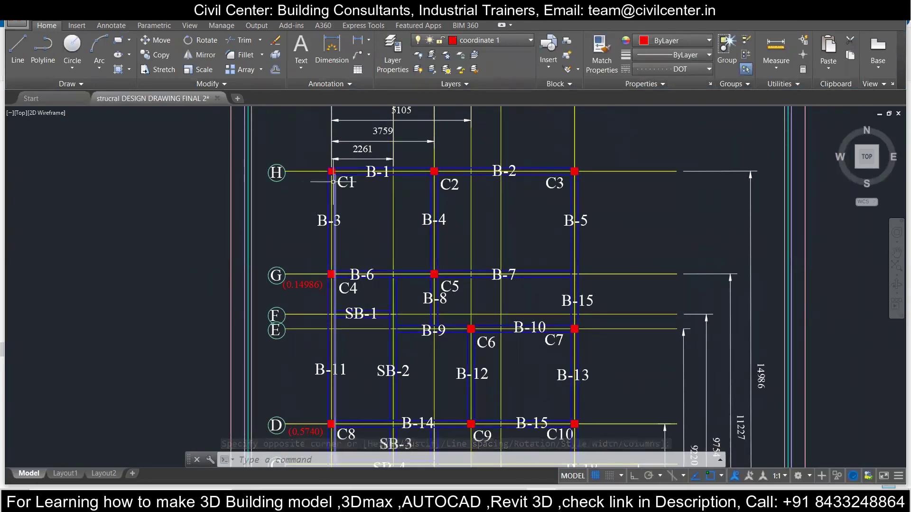
Write (0,14986) in a new MTEXT box beside column C1 on grid H
{"action": "key", "text": "Return"}
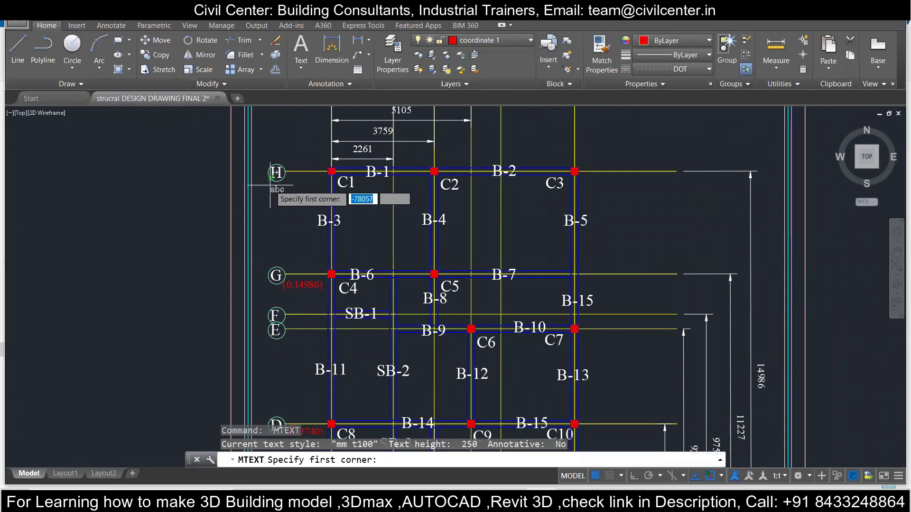
{"action": "left_click", "coordinate": [270, 185]}
{"action": "left_click", "coordinate": [332, 173]}
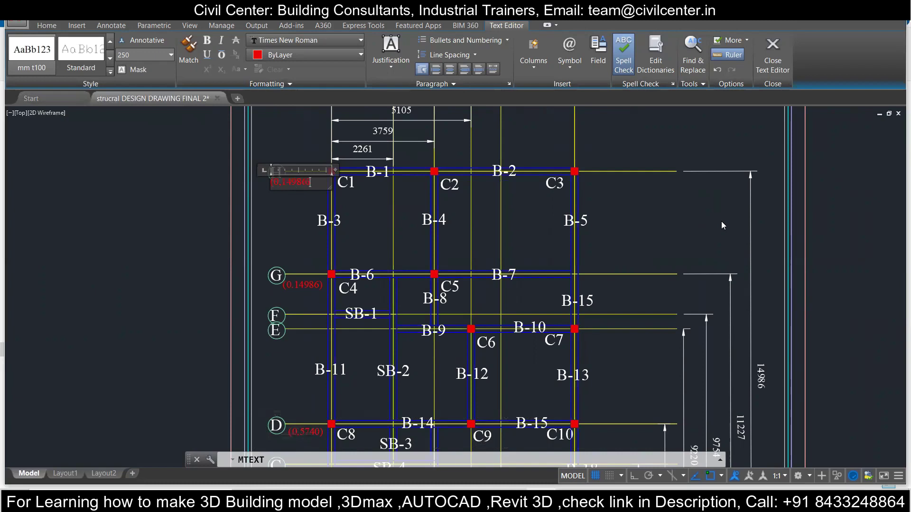
{"action": "left_click", "coordinate": [299, 225]}
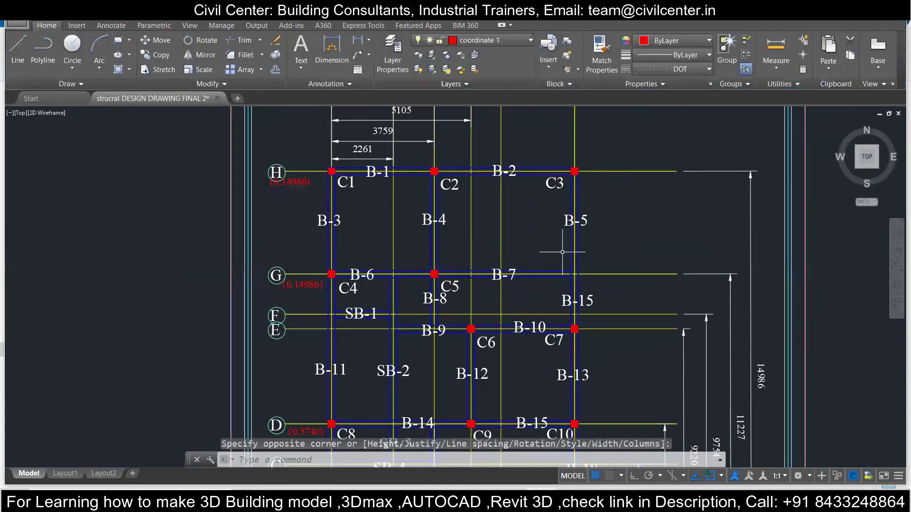
{"action": "middle_click_drag", "start_coordinate": [762, 392], "coordinate": [705, 271]}
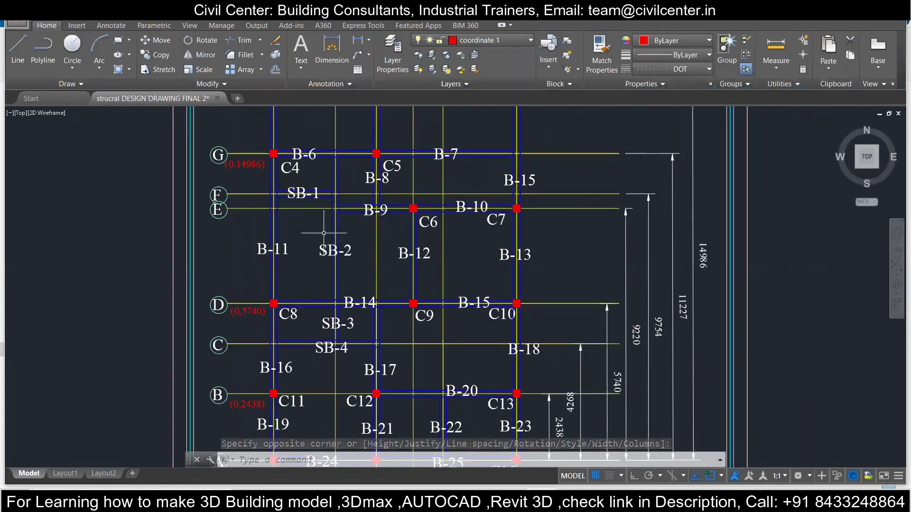
Edit the grid G label beside C4, changing 14986 to 11227
{"action": "double_click", "coordinate": [246, 164]}
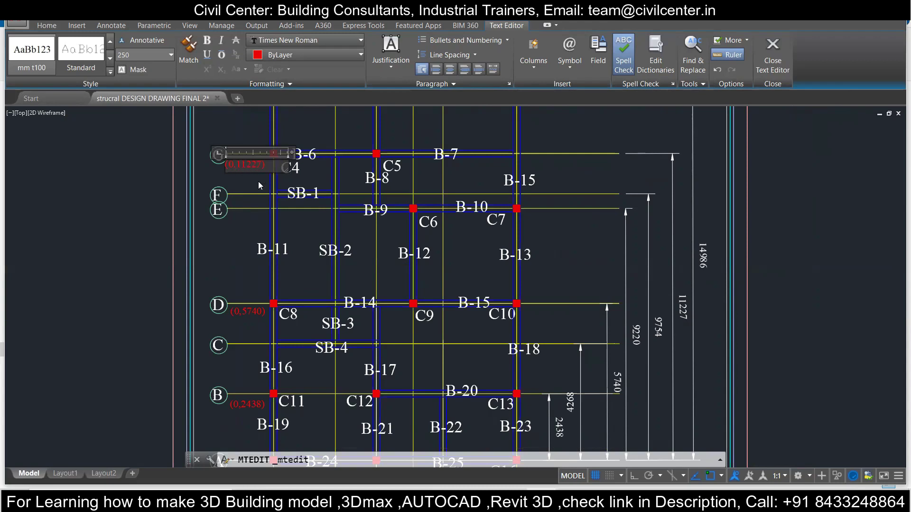
{"action": "left_click", "coordinate": [317, 242]}
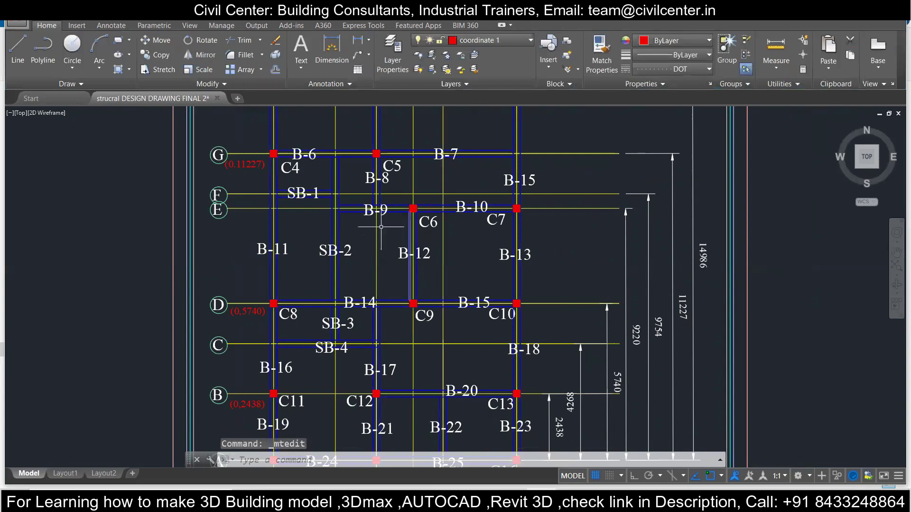
{"action": "middle_click_drag", "start_coordinate": [355, 168], "coordinate": [356, 321]}
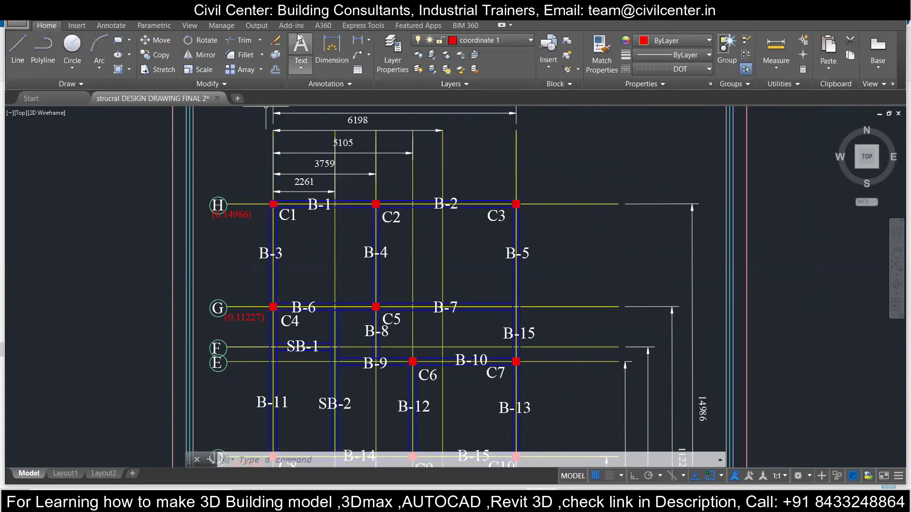
Write the (3759,14986) label near column C2, fixing the mistyped digits and missing bracket
{"action": "left_click", "coordinate": [312, 72]}
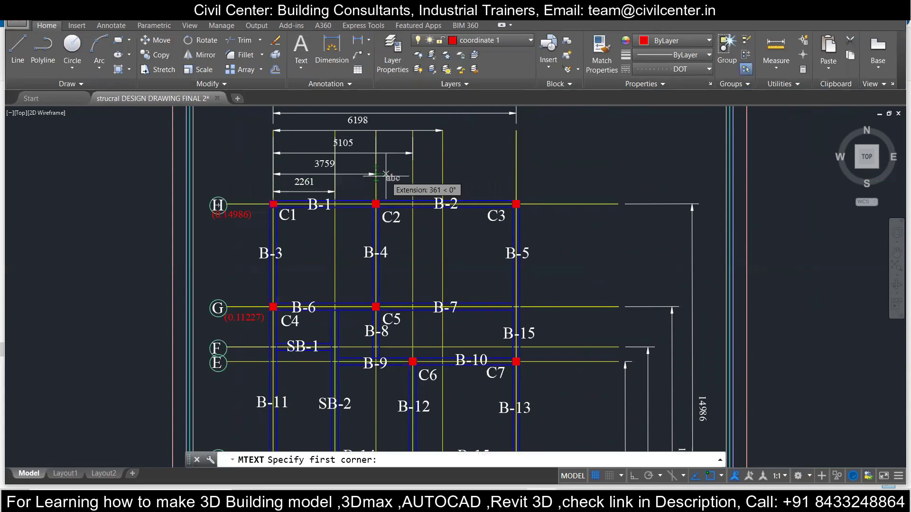
{"action": "left_click", "coordinate": [351, 190]}
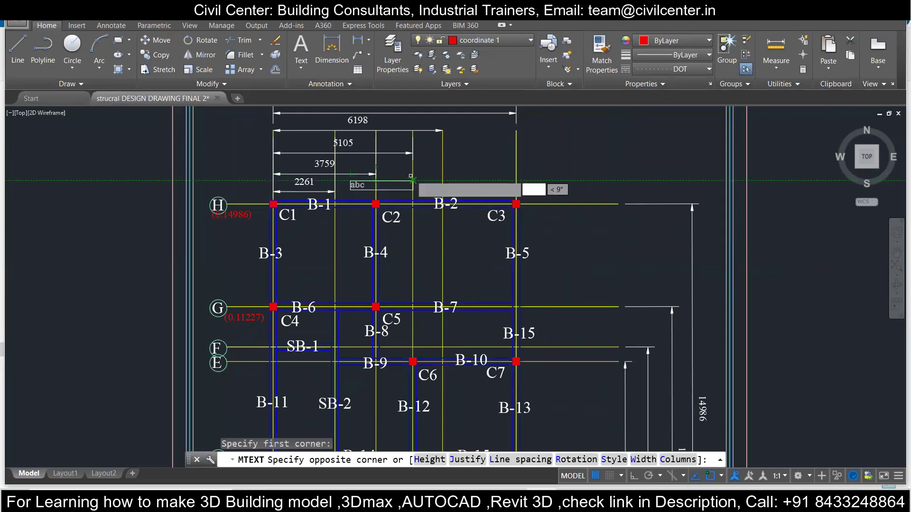
{"action": "left_click", "coordinate": [414, 167]}
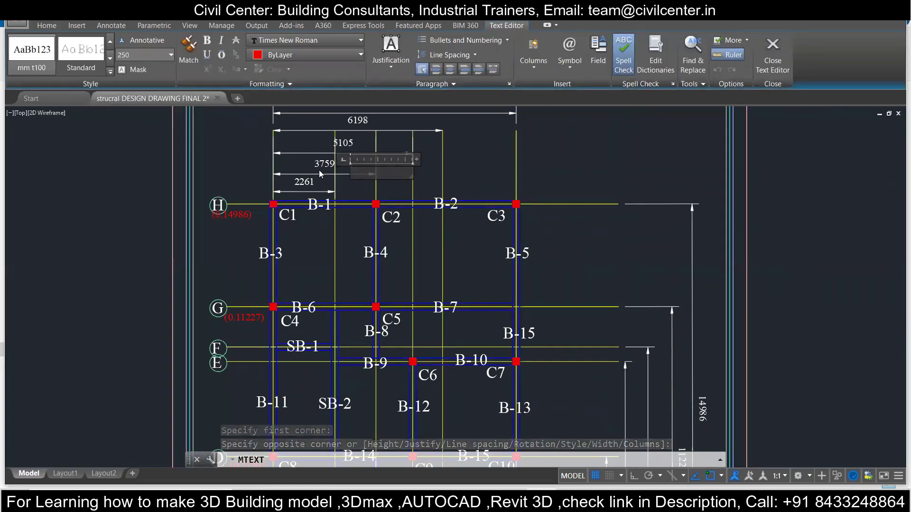
{"action": "type", "text": "B759"}
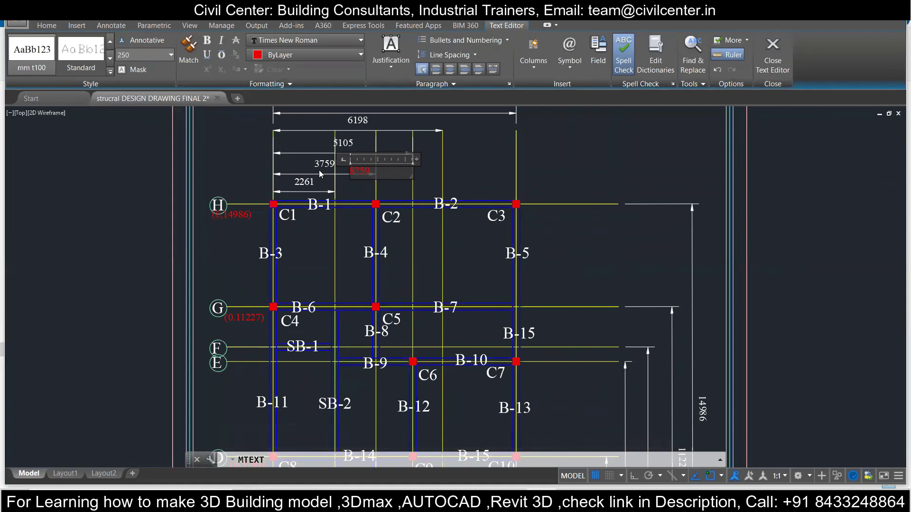
{"action": "type", "text": "_14968"}
{"action": "key", "text": "BackSpace"}
{"action": "key", "text": "BackSpace"}
{"action": "type", "text": "86)"}
{"action": "left_click", "coordinate": [318, 170]}
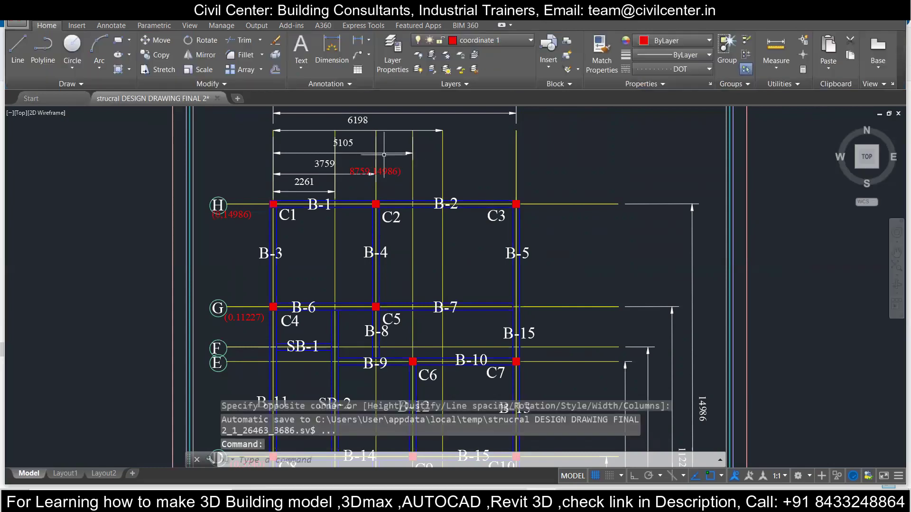
{"action": "double_click", "coordinate": [372, 171]}
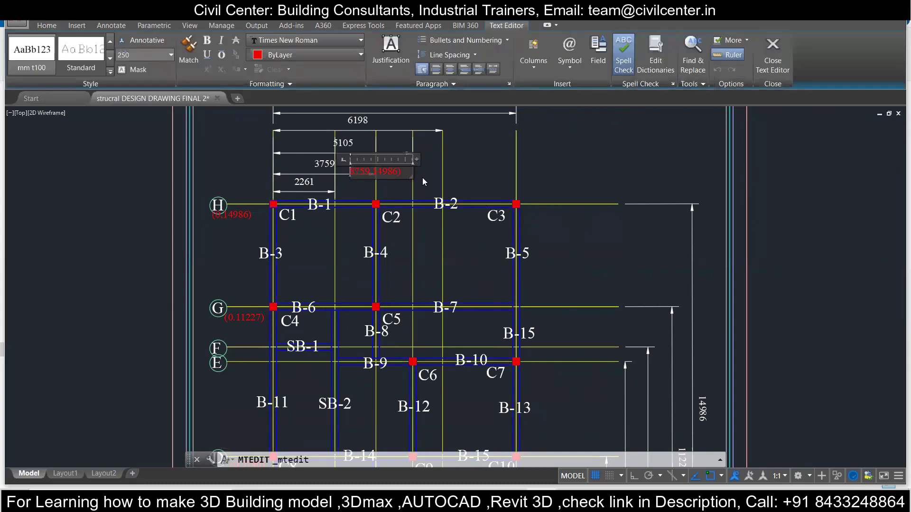
{"action": "type", "text": "("}
{"action": "left_click", "coordinate": [438, 169]}
Try moving the C2 label, then cancel the unfinished move
{"action": "left_click", "coordinate": [352, 171]}
{"action": "type", "text": "m"}
{"action": "key", "text": "Return"}
{"action": "left_click", "coordinate": [353, 168]}
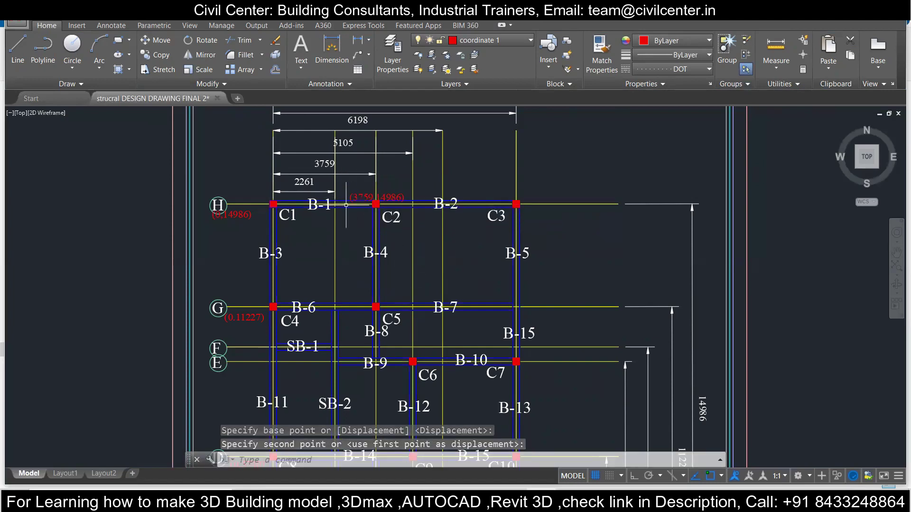
{"action": "key", "text": "space"}
{"action": "left_click", "coordinate": [370, 204]}
{"action": "key", "text": "Return"}
{"action": "key", "text": "Escape"}
Move the (3759,14986) label to sit just above column C2
{"action": "key", "text": "space"}
{"action": "left_click", "coordinate": [366, 203]}
{"action": "left_click", "coordinate": [353, 190]}
{"action": "left_click", "coordinate": [349, 203]}
{"action": "key", "text": "Return"}
{"action": "left_click", "coordinate": [346, 199]}
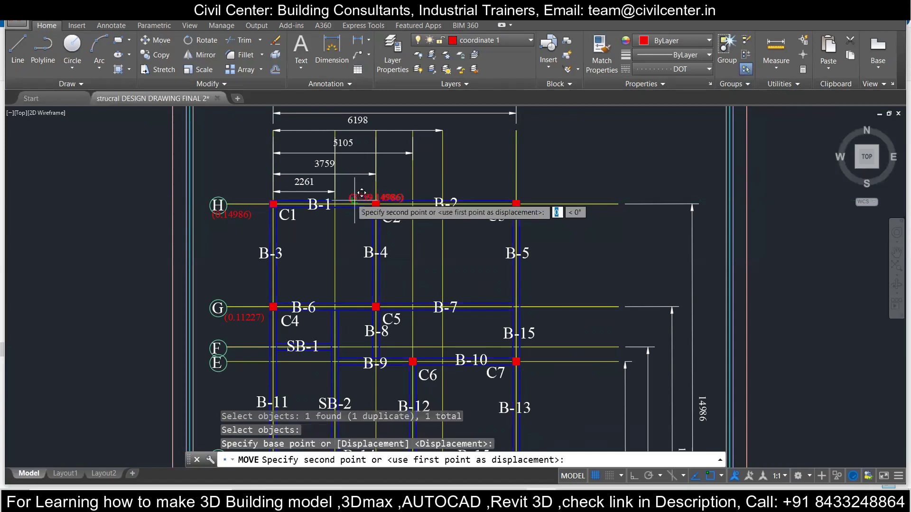
{"action": "left_click", "coordinate": [562, 172]}
{"action": "scroll", "coordinate": [563, 172], "scroll_direction": "down", "scroll_amount": 2}
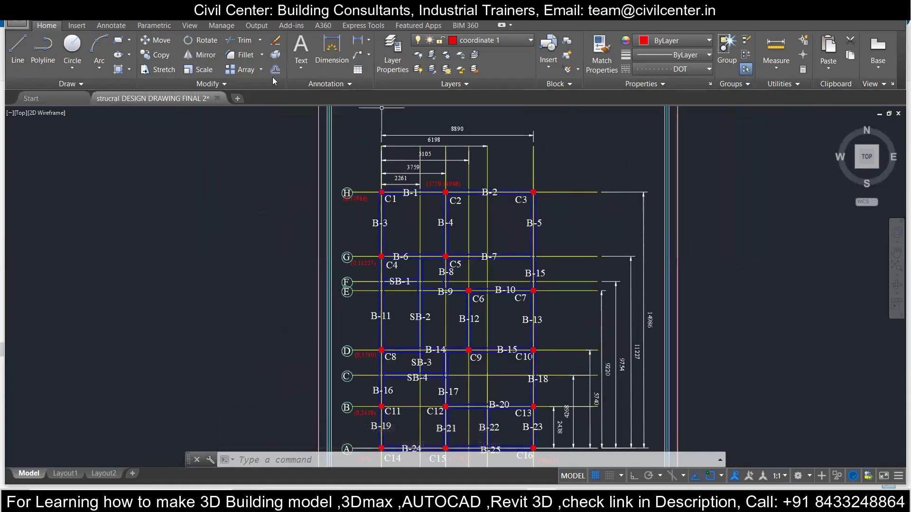
Write (8890,14986) in an MTEXT box above column C3
{"action": "left_click", "coordinate": [301, 47]}
{"action": "left_click", "coordinate": [506, 183]}
{"action": "left_click", "coordinate": [597, 192]}
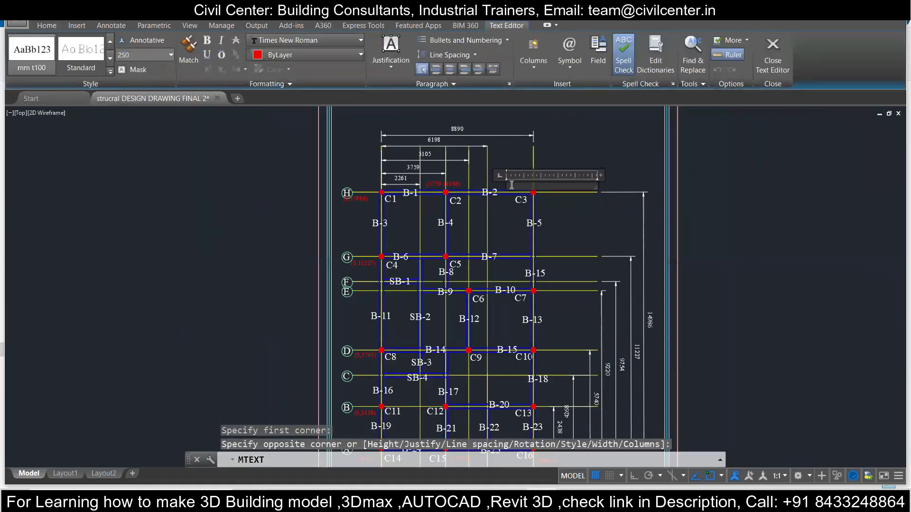
{"action": "type", "text": "(88"}
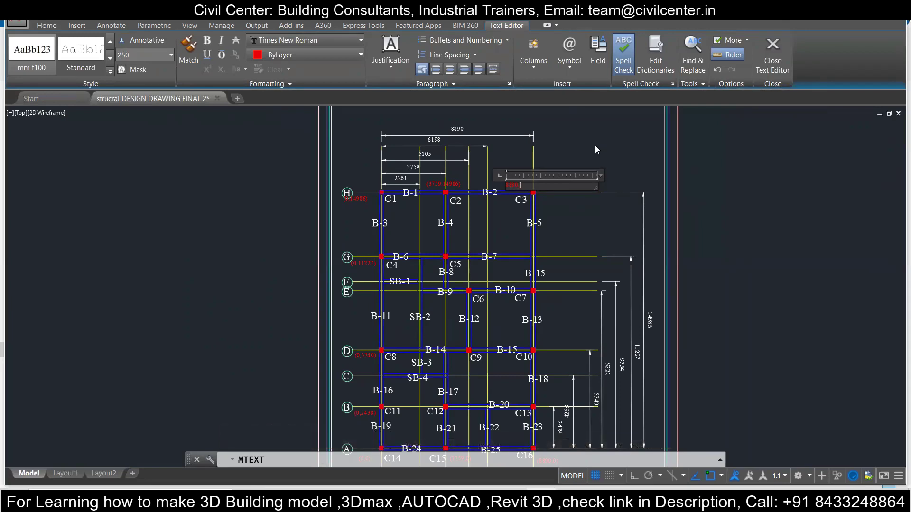
{"action": "type", "text": "90,14986)"}
{"action": "left_click", "coordinate": [596, 150]}
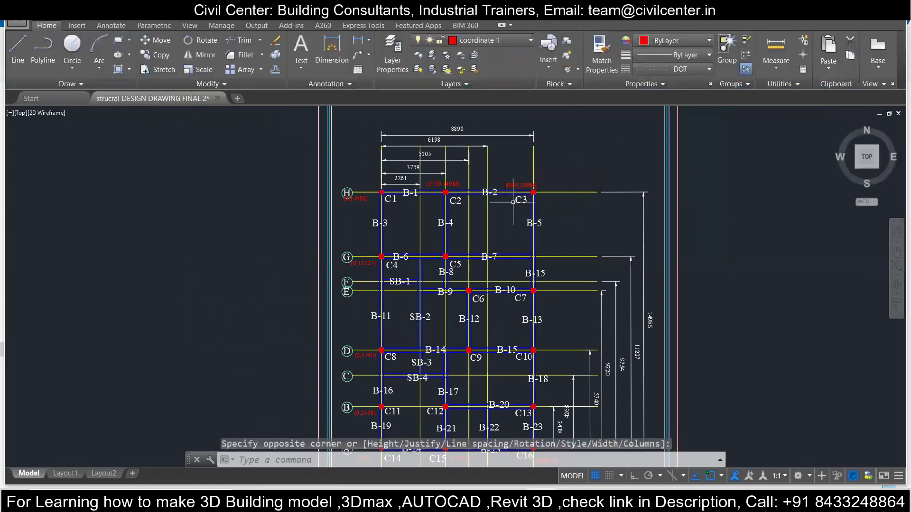
{"action": "scroll", "coordinate": [519, 166], "scroll_direction": "up", "scroll_amount": 4}
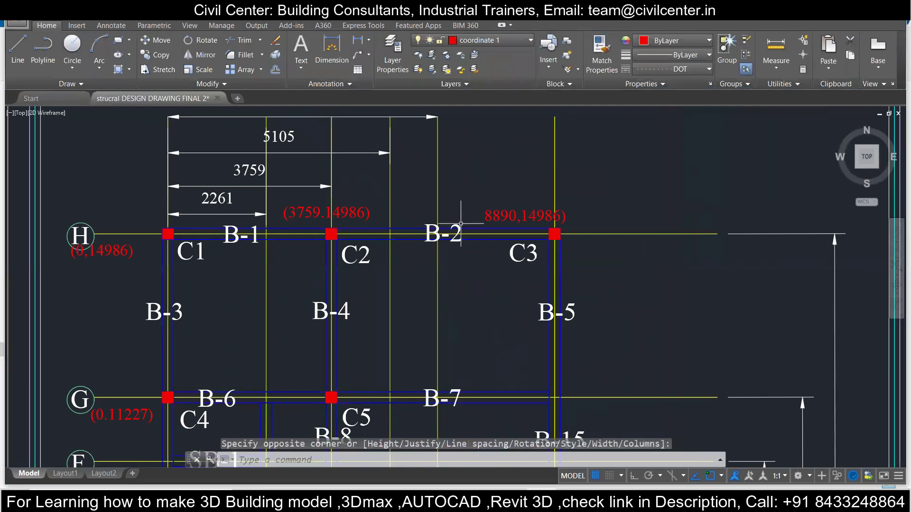
{"action": "scroll", "coordinate": [590, 190], "scroll_direction": "down", "scroll_amount": 3}
{"action": "scroll", "coordinate": [593, 192], "scroll_direction": "up", "scroll_amount": 3}
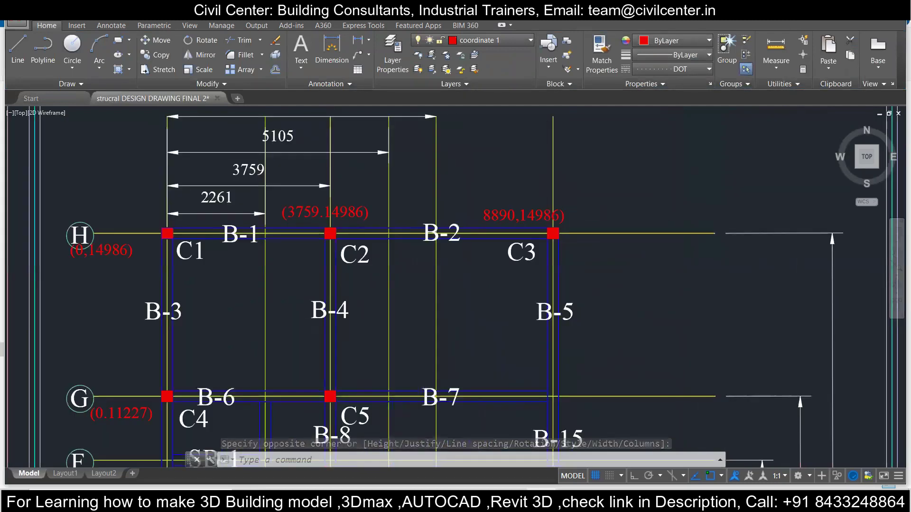
{"action": "scroll", "coordinate": [593, 192], "scroll_direction": "down", "scroll_amount": 4}
{"action": "scroll", "coordinate": [707, 336], "scroll_direction": "up", "scroll_amount": 2}
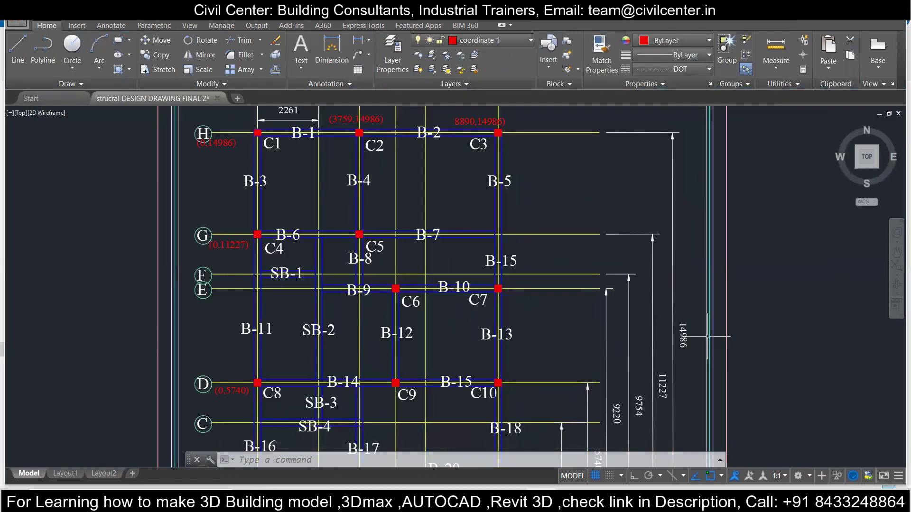
{"action": "scroll", "coordinate": [707, 336], "scroll_direction": "down", "scroll_amount": 3}
{"action": "scroll", "coordinate": [505, 127], "scroll_direction": "up", "scroll_amount": 3}
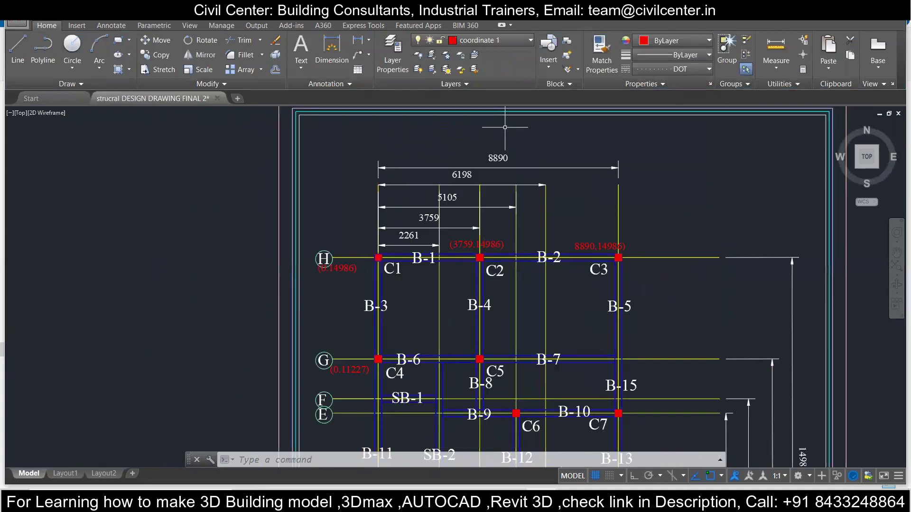
Write (3759,11227) in an MTEXT box above column C5 on grid G
{"action": "mouse_move", "coordinate": [551, 251]}
{"action": "middle_mouse_down"}
{"action": "mouse_move", "coordinate": [552, 134]}
{"action": "mouse_move", "coordinate": [554, 151]}
{"action": "mouse_move", "coordinate": [531, 197]}
{"action": "mouse_move", "coordinate": [535, 135]}
{"action": "middle_mouse_up"}
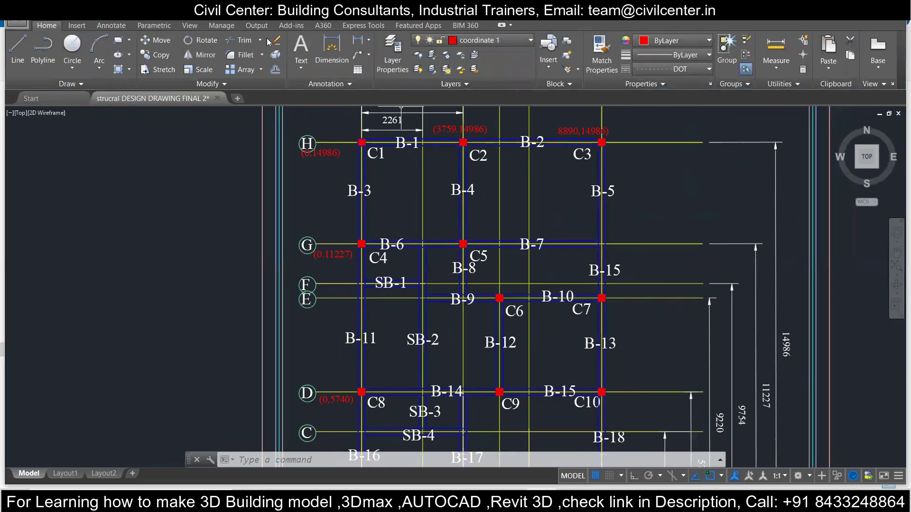
{"action": "left_click", "coordinate": [297, 50]}
{"action": "left_click", "coordinate": [437, 222]}
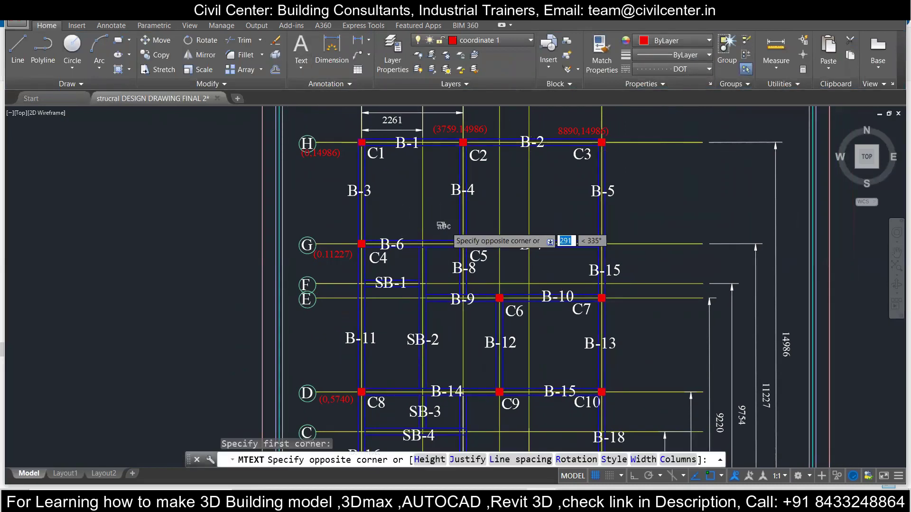
{"action": "left_click", "coordinate": [502, 240]}
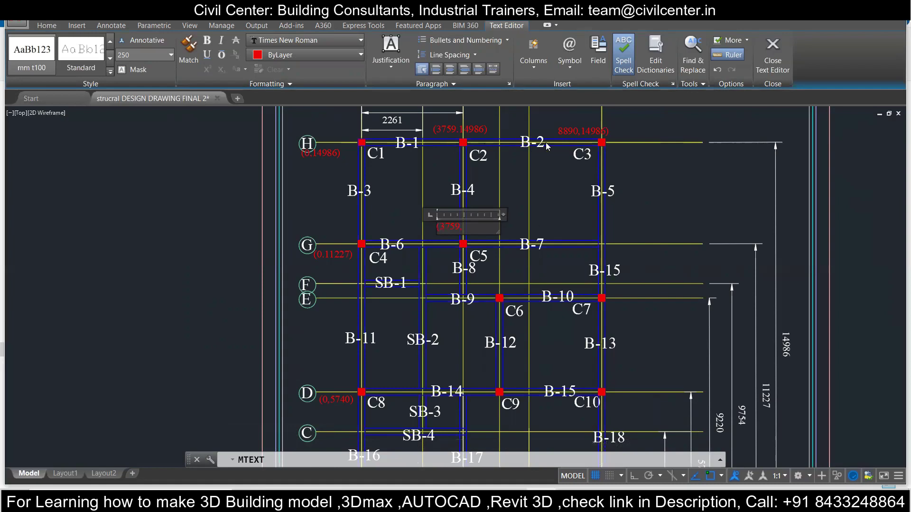
{"action": "type", "text": "11227"}
{"action": "left_click", "coordinate": [572, 228]}
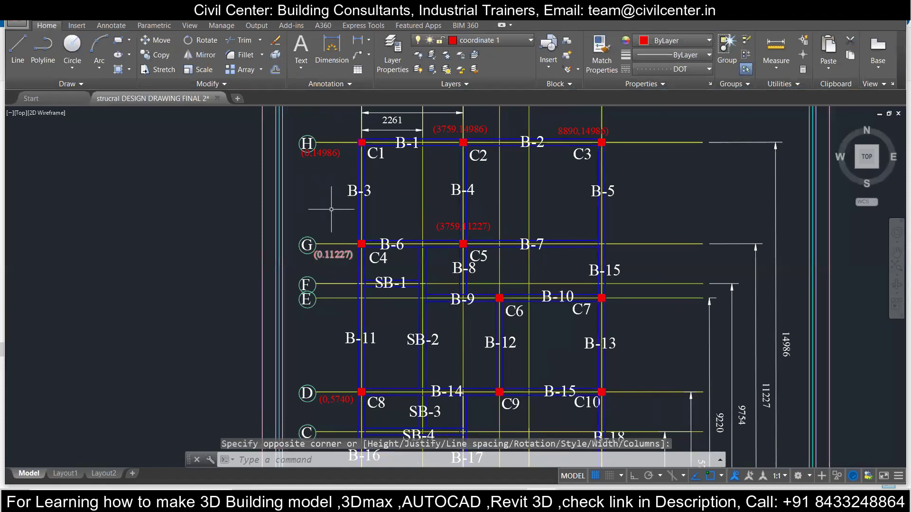
Correct the C4 label from (0.11227) to (0,11227), then reopen and close the C2 label
{"action": "key", "text": "Escape"}
{"action": "left_click", "coordinate": [332, 255]}
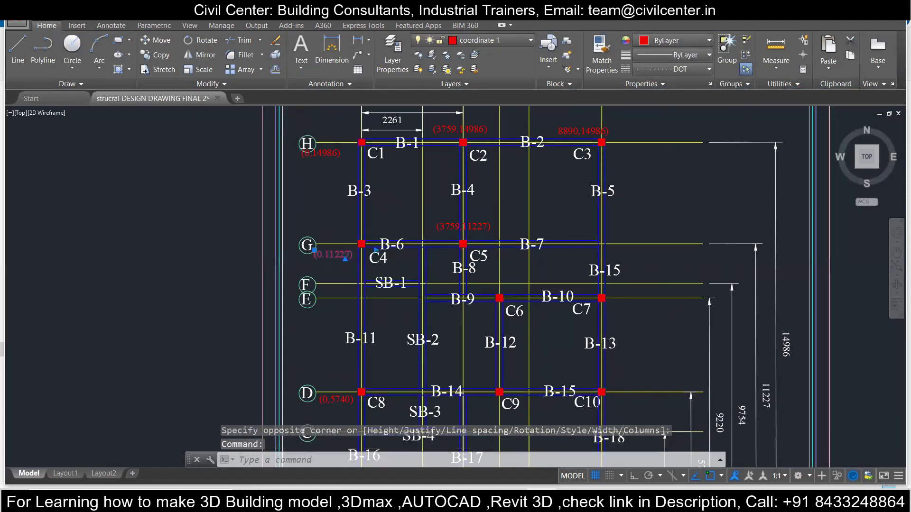
{"action": "double_click", "coordinate": [324, 259]}
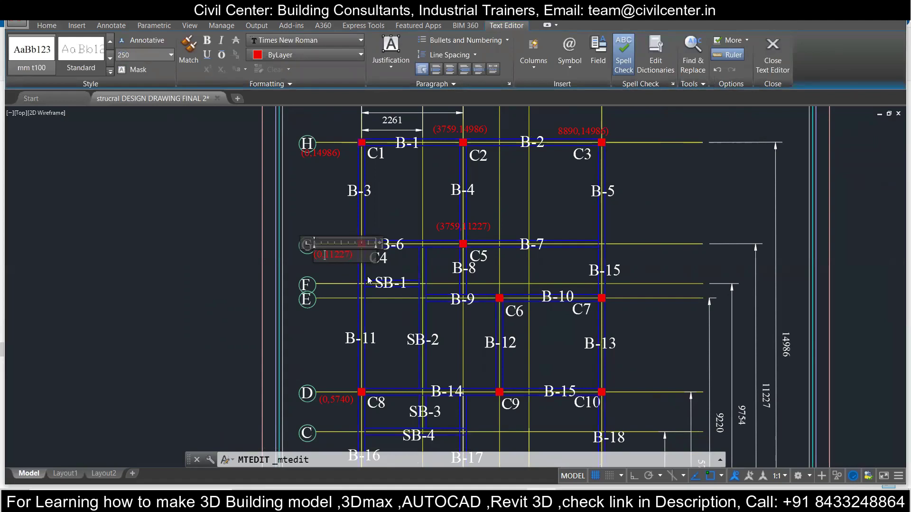
{"action": "left_click", "coordinate": [459, 128]}
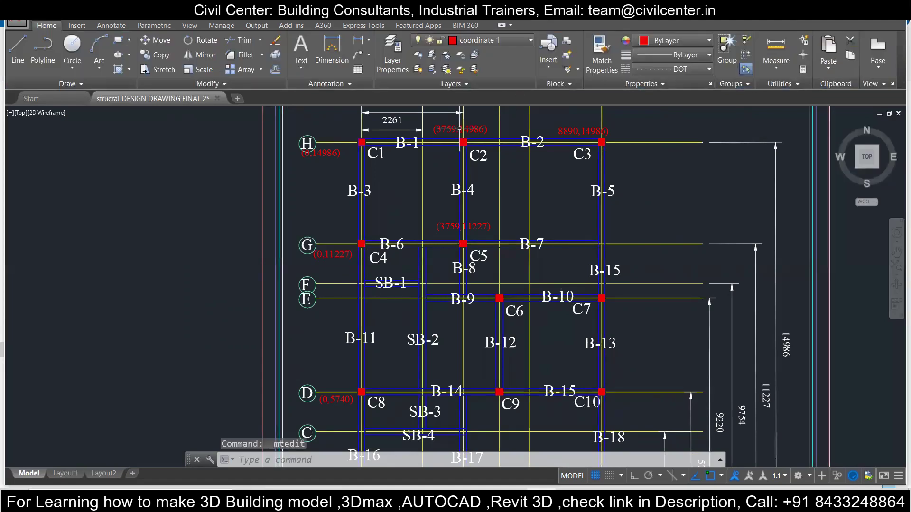
{"action": "double_click", "coordinate": [460, 130]}
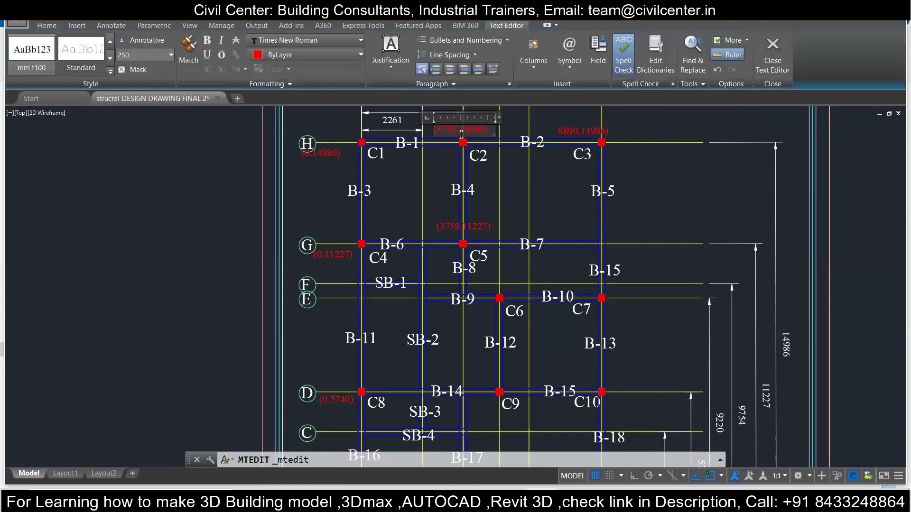
{"action": "left_click", "coordinate": [512, 245]}
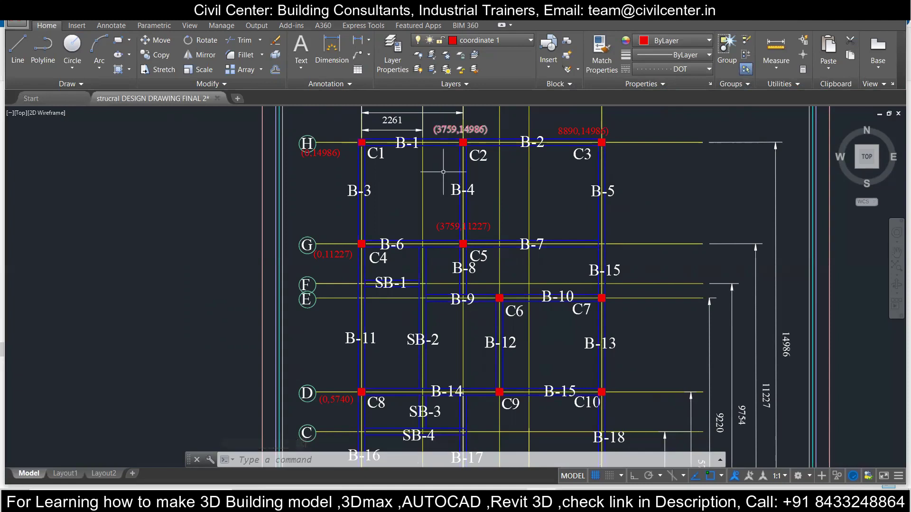
{"action": "middle_click_drag", "start_coordinate": [455, 138], "coordinate": [458, 185]}
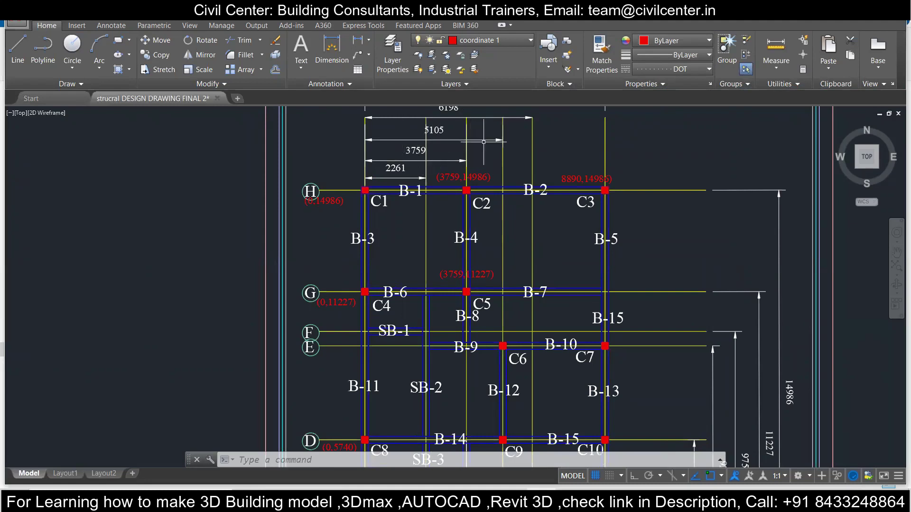
{"action": "mouse_move", "coordinate": [512, 328]}
{"action": "middle_mouse_down"}
{"action": "mouse_move", "coordinate": [504, 289]}
{"action": "mouse_move", "coordinate": [476, 321]}
{"action": "mouse_move", "coordinate": [472, 262]}
{"action": "middle_mouse_up"}
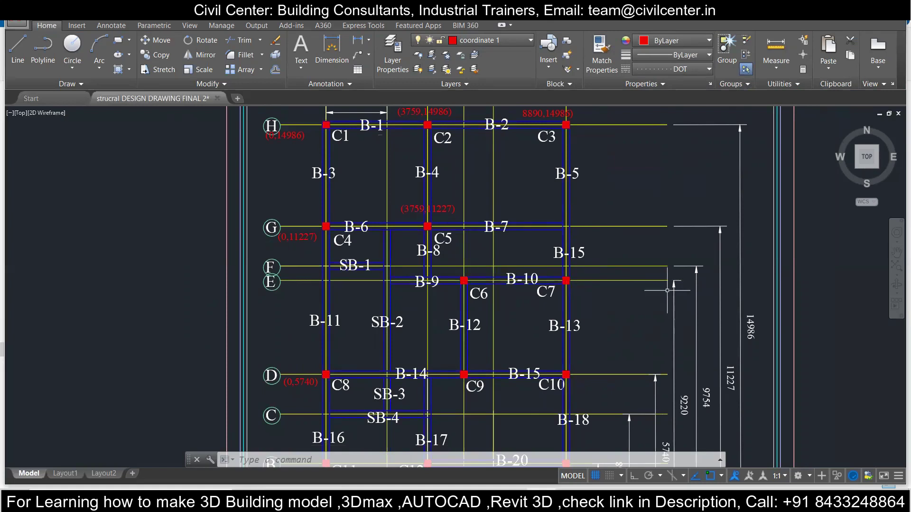
{"action": "left_click", "coordinate": [612, 280]}
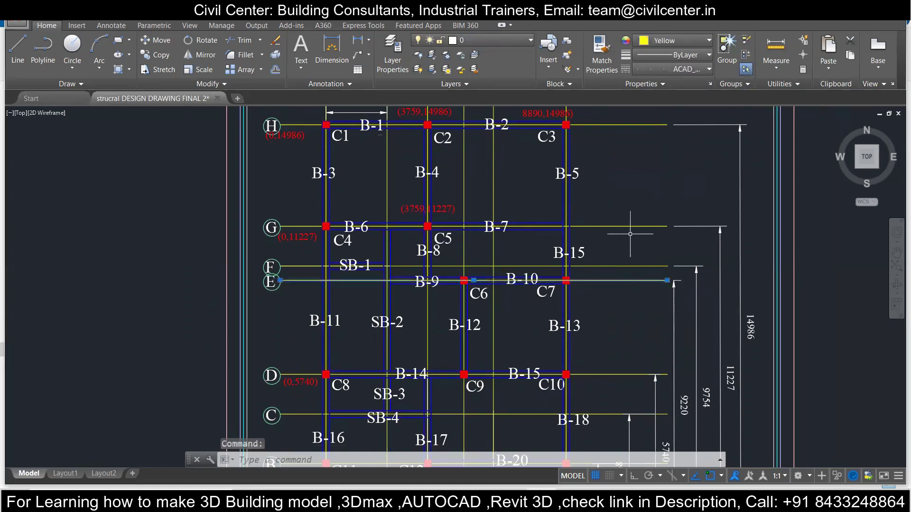
{"action": "middle_click_drag", "start_coordinate": [634, 278], "coordinate": [635, 213]}
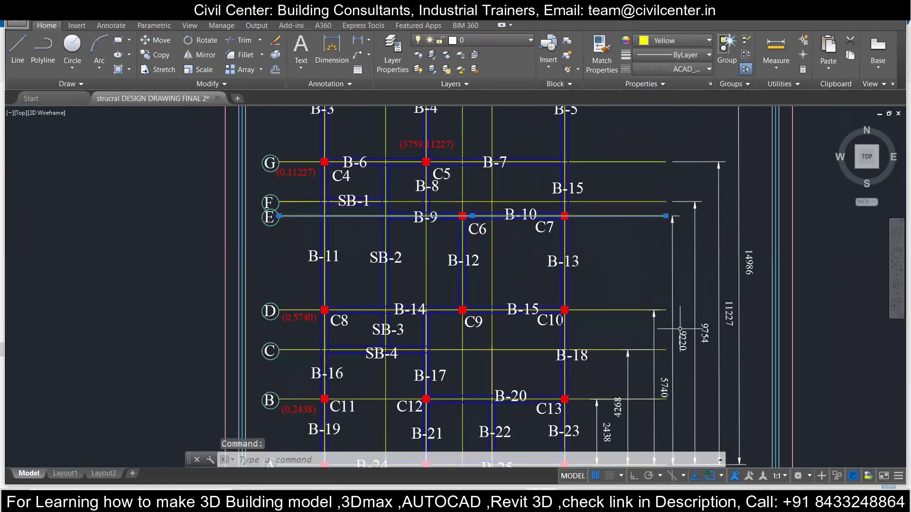
{"action": "left_click", "coordinate": [641, 265]}
{"action": "key", "text": "Escape"}
{"action": "key", "text": "Escape"}
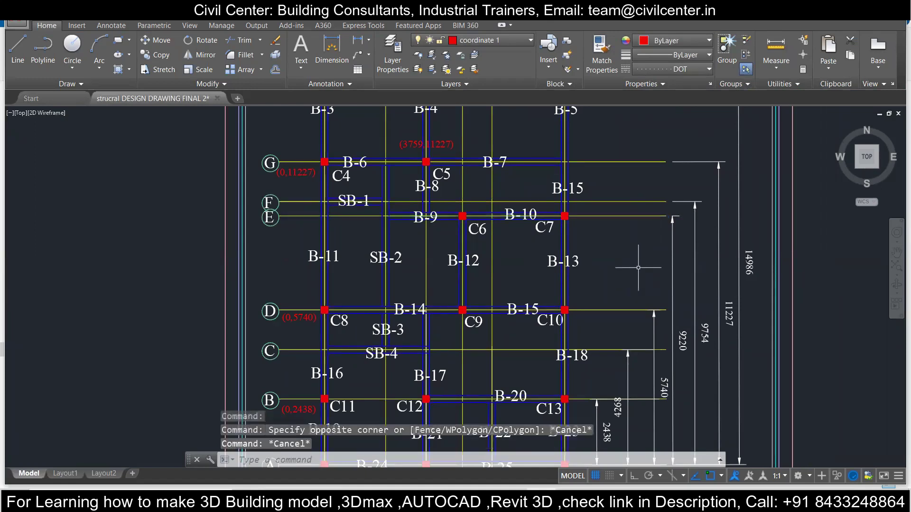
{"action": "middle_click_drag", "start_coordinate": [581, 269], "coordinate": [607, 393]}
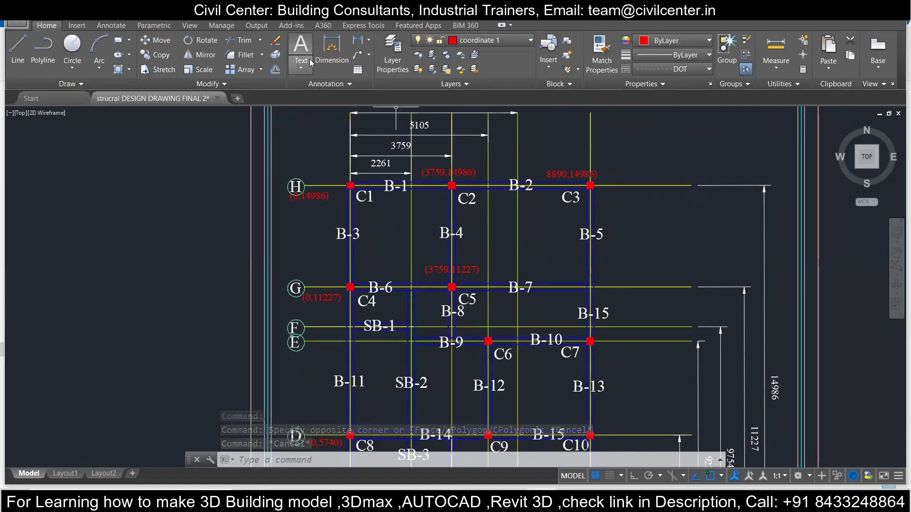
Draw an MText box near column C6 and finish the (5105,9220) coordinate label
{"action": "left_click", "coordinate": [301, 47]}
{"action": "left_click", "coordinate": [497, 318]}
{"action": "left_click", "coordinate": [588, 349]}
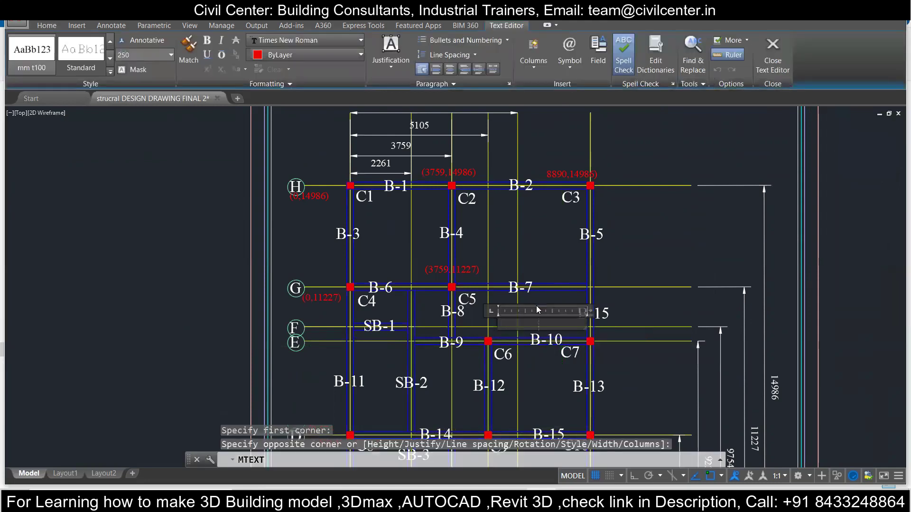
{"action": "key", "text": "Escape"}
{"action": "key", "text": "Return"}
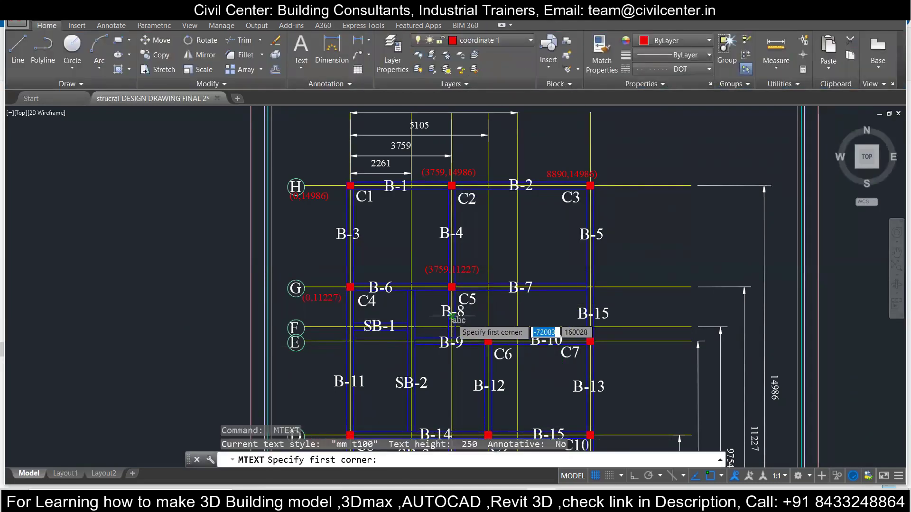
{"action": "left_click", "coordinate": [452, 317]}
{"action": "left_click", "coordinate": [518, 337]}
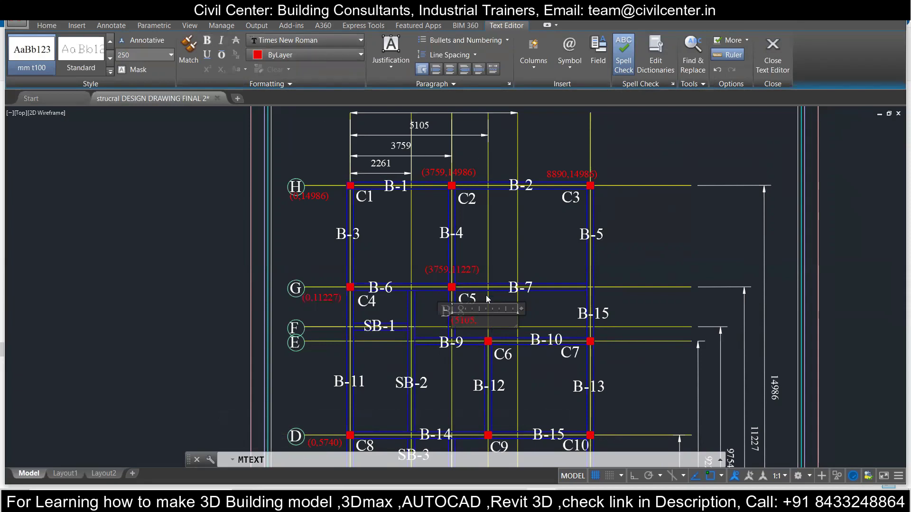
{"action": "scroll", "coordinate": [514, 299], "scroll_direction": "down", "scroll_amount": 2}
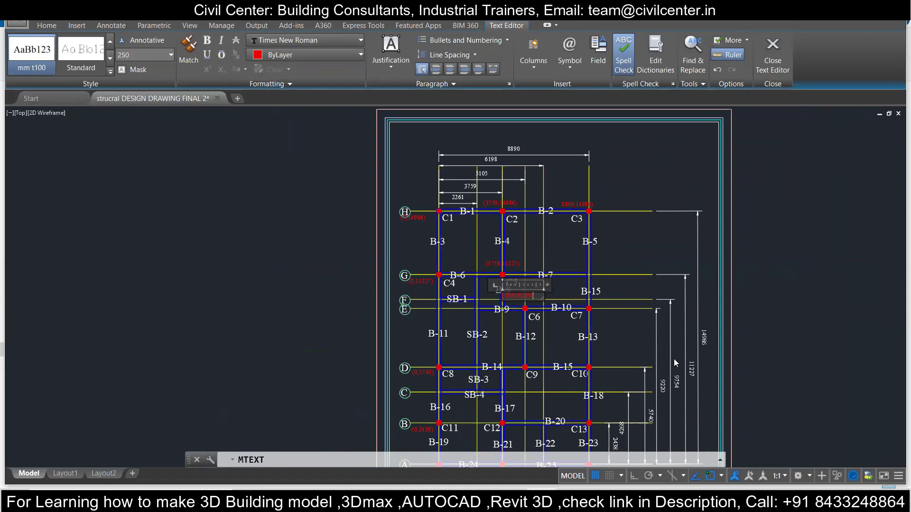
{"action": "left_click", "coordinate": [644, 298]}
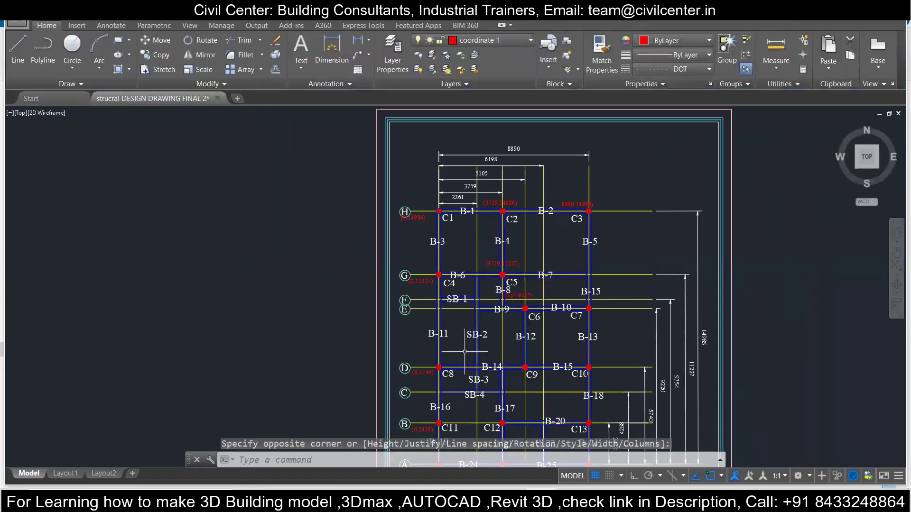
{"action": "scroll", "coordinate": [513, 294], "scroll_direction": "up", "scroll_amount": 4}
{"action": "middle_click_drag", "start_coordinate": [513, 293], "coordinate": [482, 209]}
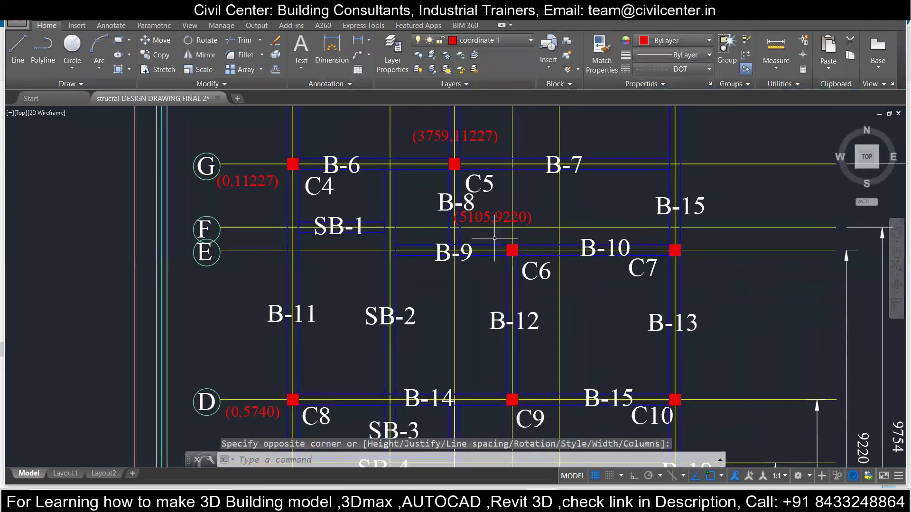
Cancel the stray text command and accidental selection windows
{"action": "key", "text": "Escape"}
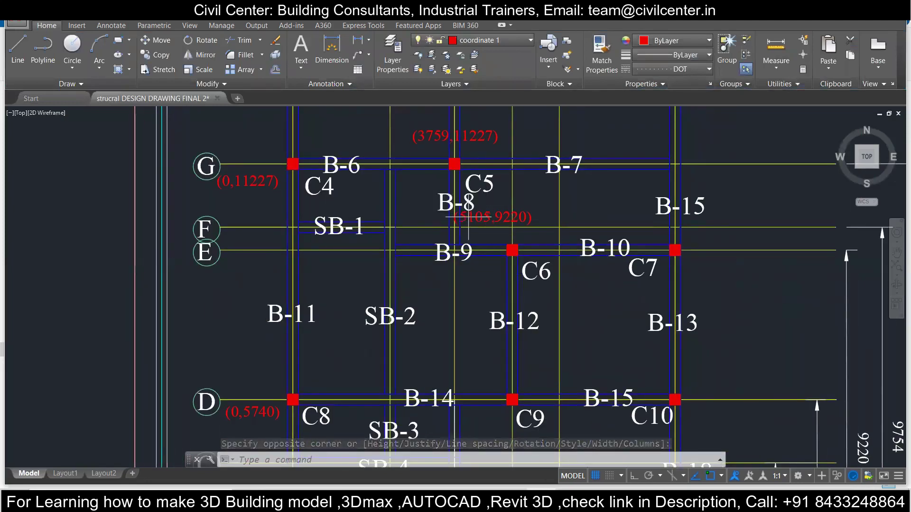
{"action": "left_click", "coordinate": [470, 219]}
{"action": "type", "text": "v"}
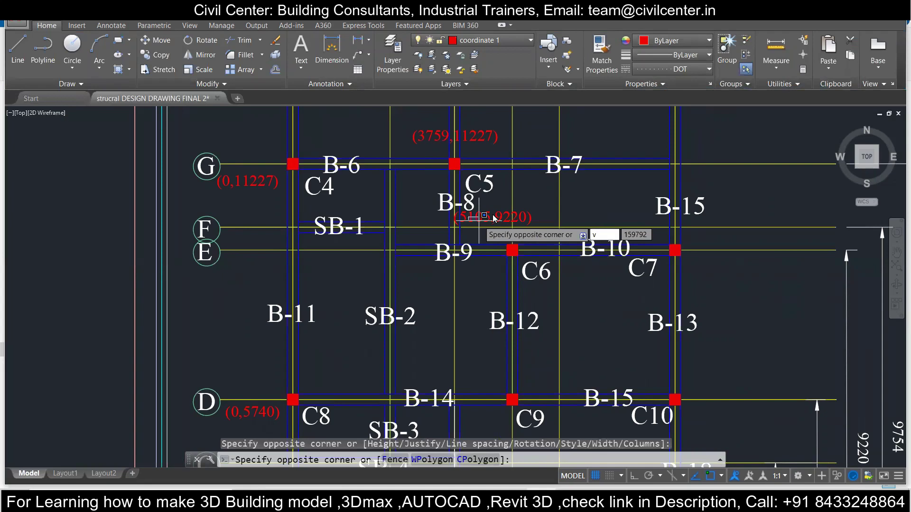
{"action": "key", "text": "Escape"}
{"action": "left_click", "coordinate": [495, 210]}
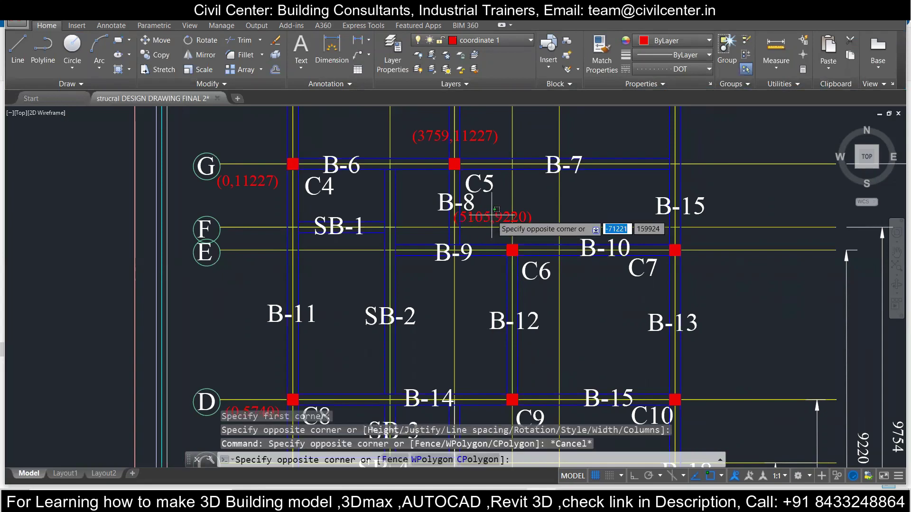
{"action": "key", "text": "Escape"}
{"action": "key", "text": "Return"}
{"action": "key", "text": "Escape"}
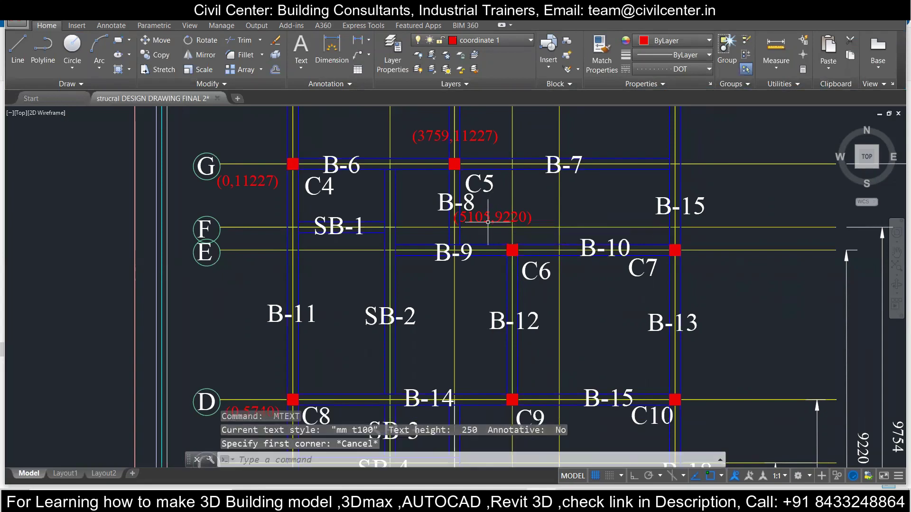
Move the (5105,9220) label down so it sits beside column C6
{"action": "left_click", "coordinate": [489, 218]}
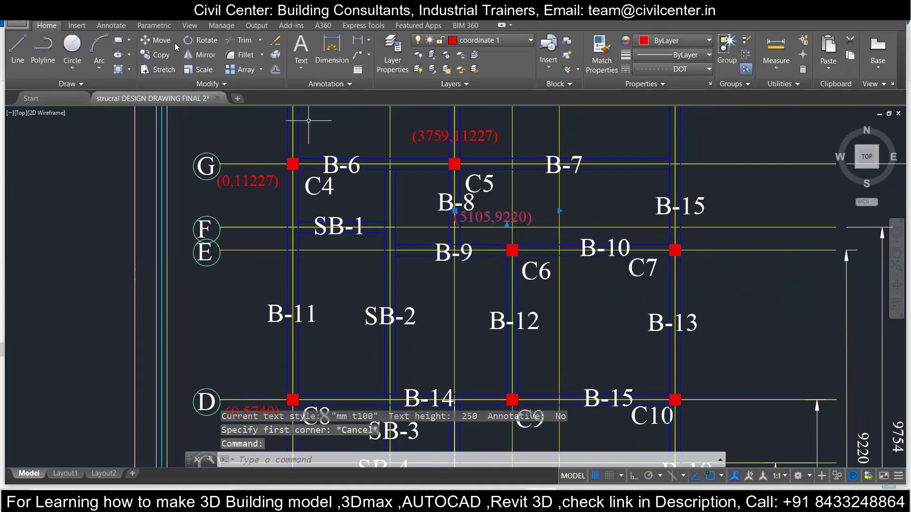
{"action": "left_click", "coordinate": [156, 40]}
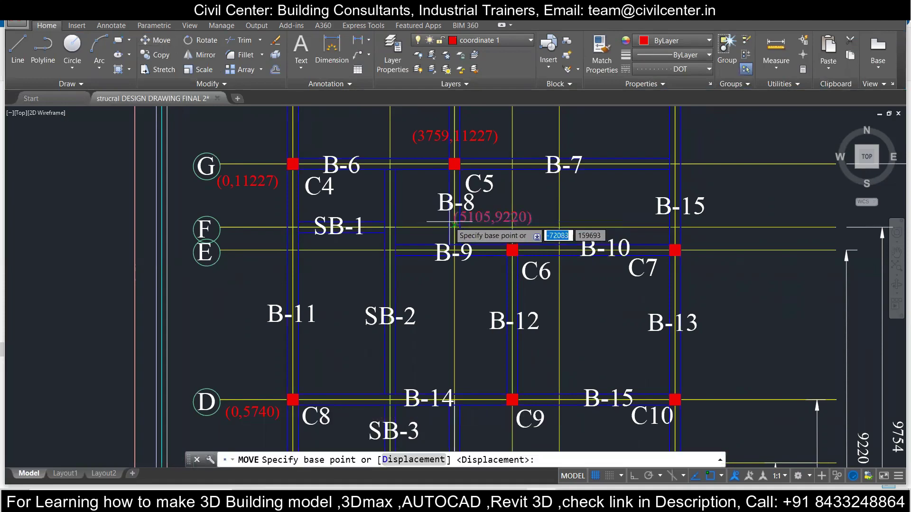
{"action": "left_click", "coordinate": [450, 226]}
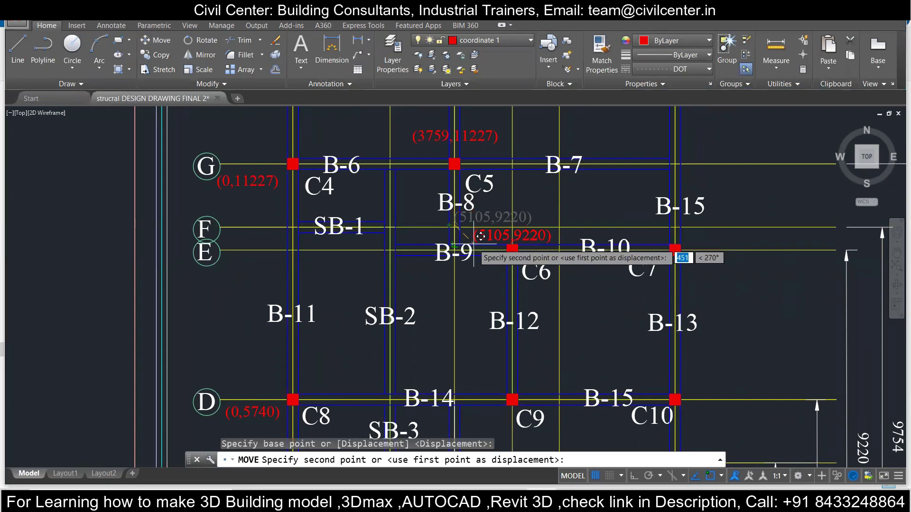
{"action": "left_click", "coordinate": [451, 246]}
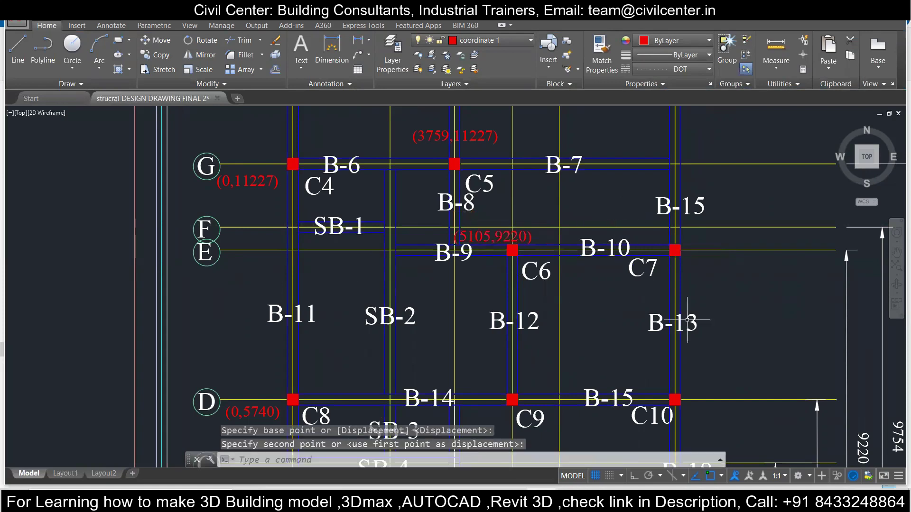
{"action": "mouse_move", "coordinate": [589, 262]}
{"action": "middle_mouse_down"}
{"action": "mouse_move", "coordinate": [475, 234]}
{"action": "mouse_move", "coordinate": [468, 254]}
{"action": "middle_mouse_up"}
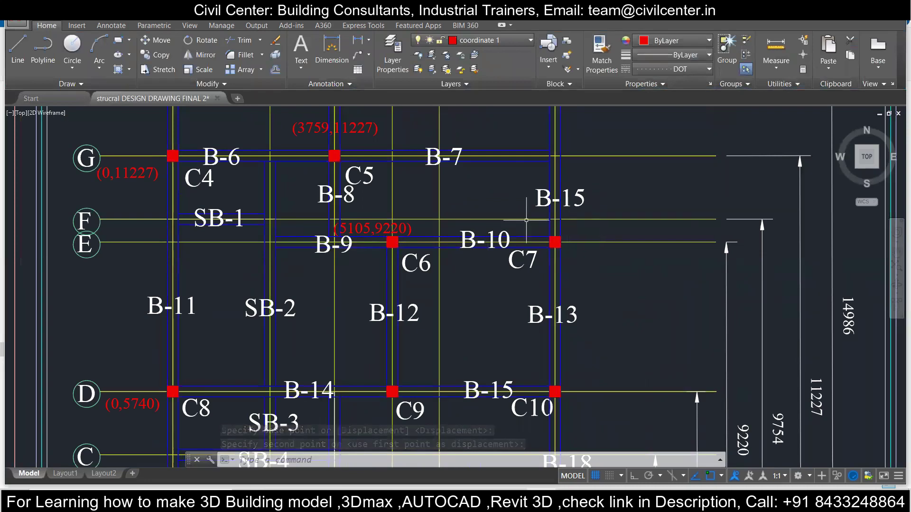
{"action": "scroll", "coordinate": [506, 250], "scroll_direction": "down", "scroll_amount": 4}
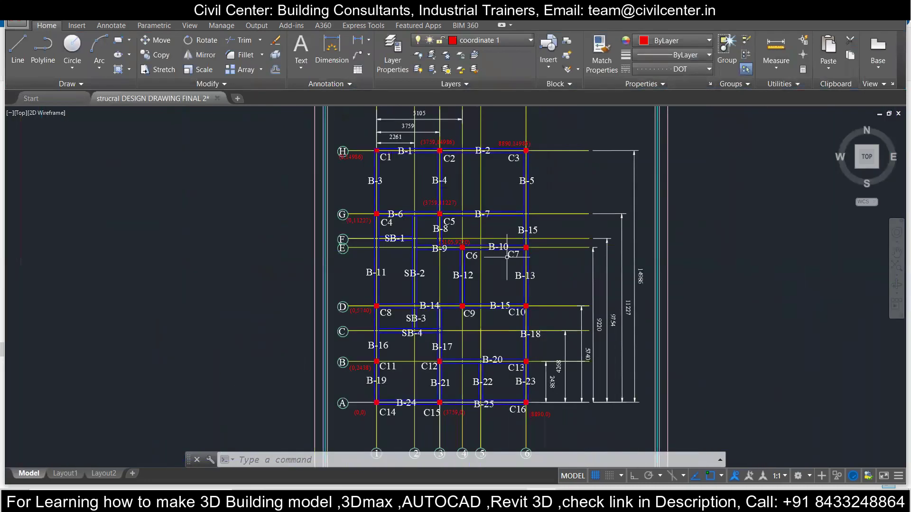
Draw an MText box near column C7 for the new coordinate label
{"action": "middle_click_drag", "start_coordinate": [507, 251], "coordinate": [491, 267]}
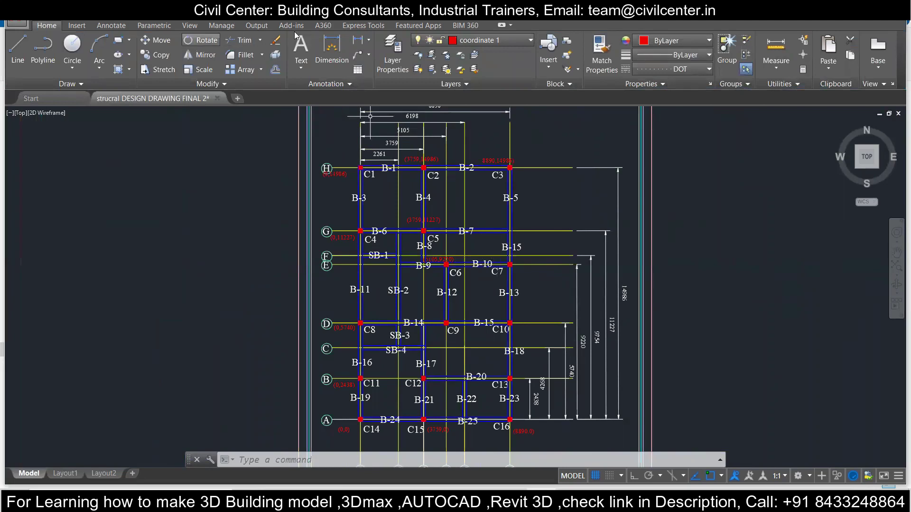
{"action": "left_click", "coordinate": [301, 47]}
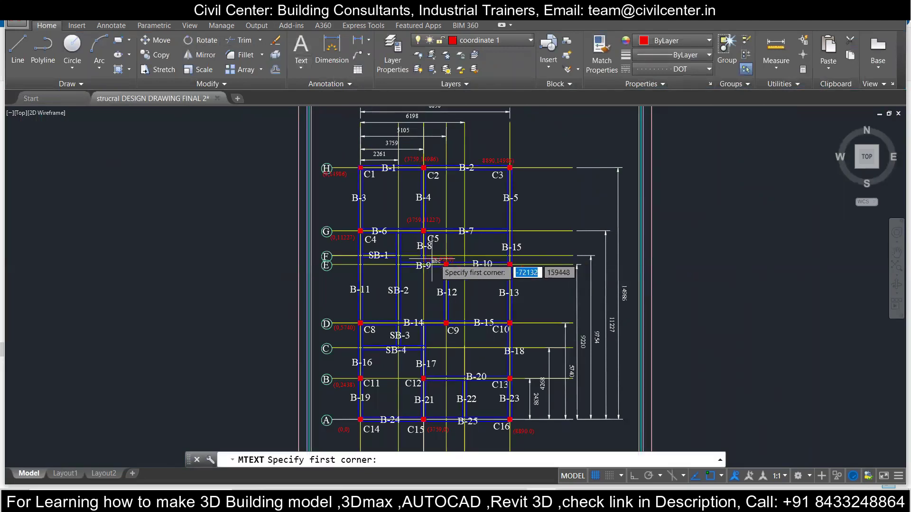
{"action": "scroll", "coordinate": [514, 261], "scroll_direction": "up", "scroll_amount": 5}
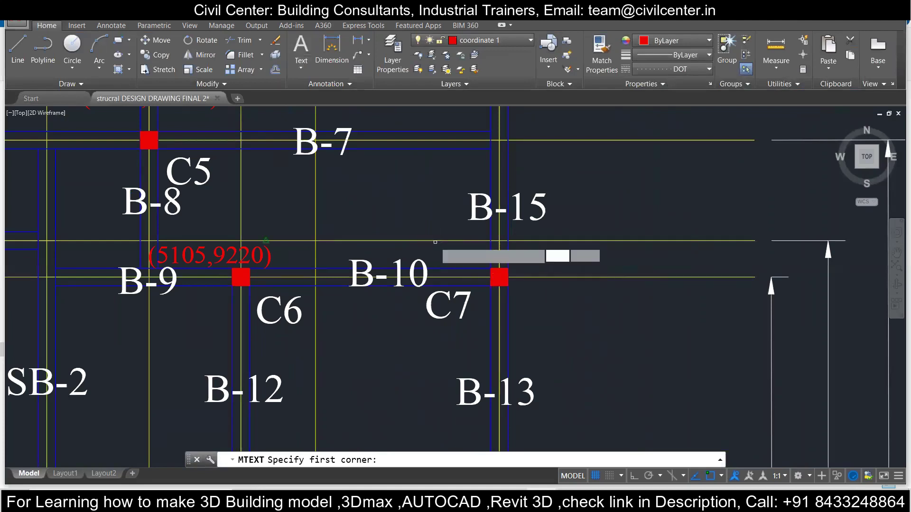
{"action": "left_click", "coordinate": [265, 229]}
{"action": "left_click", "coordinate": [754, 269]}
Type the start of the label, (8890, , fixing a mistyped digit
{"action": "type", "text": "(5105,"}
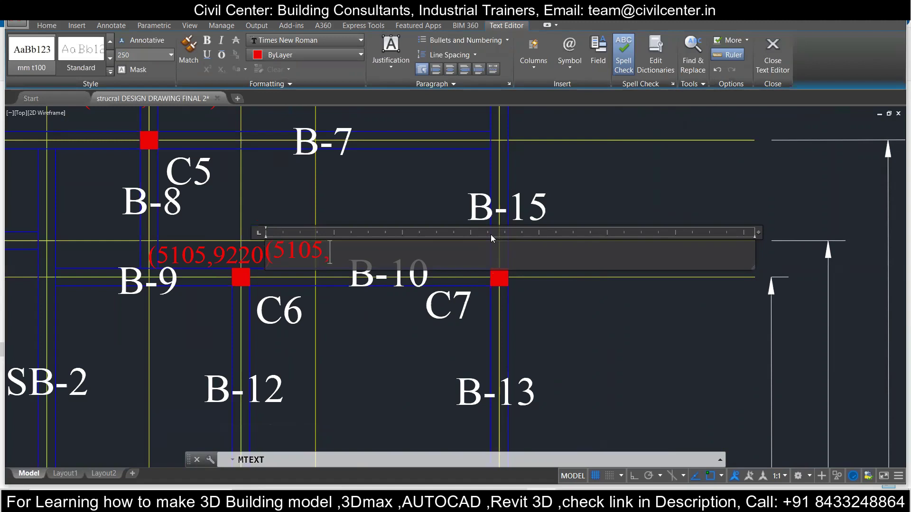
{"action": "scroll", "coordinate": [519, 240], "scroll_direction": "down", "scroll_amount": 2}
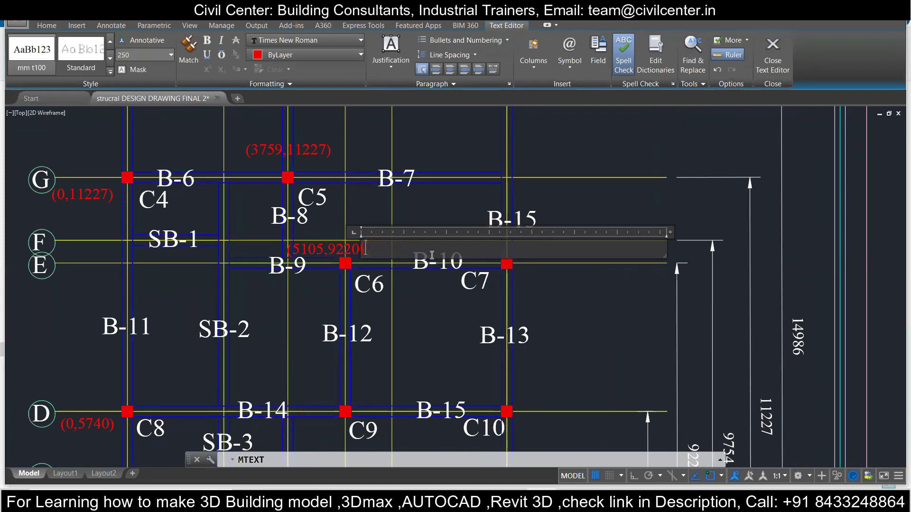
{"action": "scroll", "coordinate": [432, 255], "scroll_direction": "down", "scroll_amount": 3}
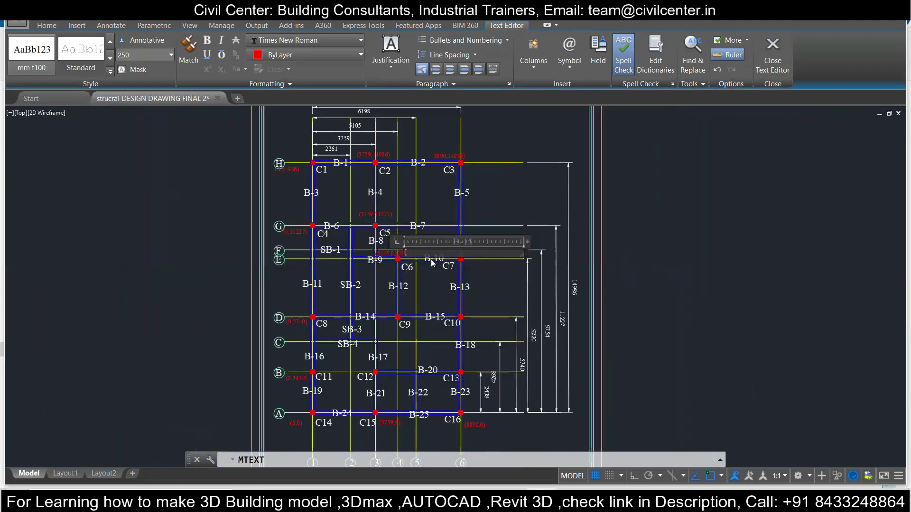
{"action": "scroll", "coordinate": [432, 263], "scroll_direction": "down", "scroll_amount": 2}
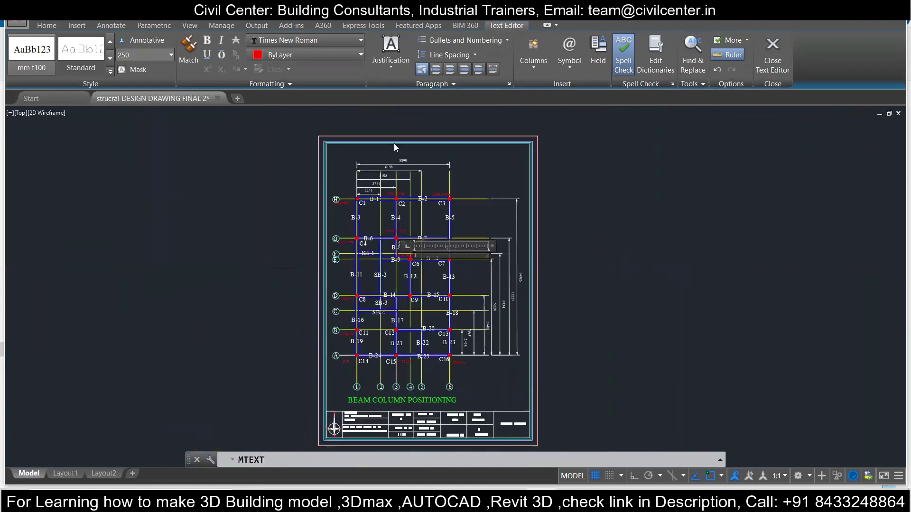
{"action": "scroll", "coordinate": [394, 145], "scroll_direction": "up", "scroll_amount": 5}
{"action": "scroll", "coordinate": [396, 147], "scroll_direction": "down", "scroll_amount": 5}
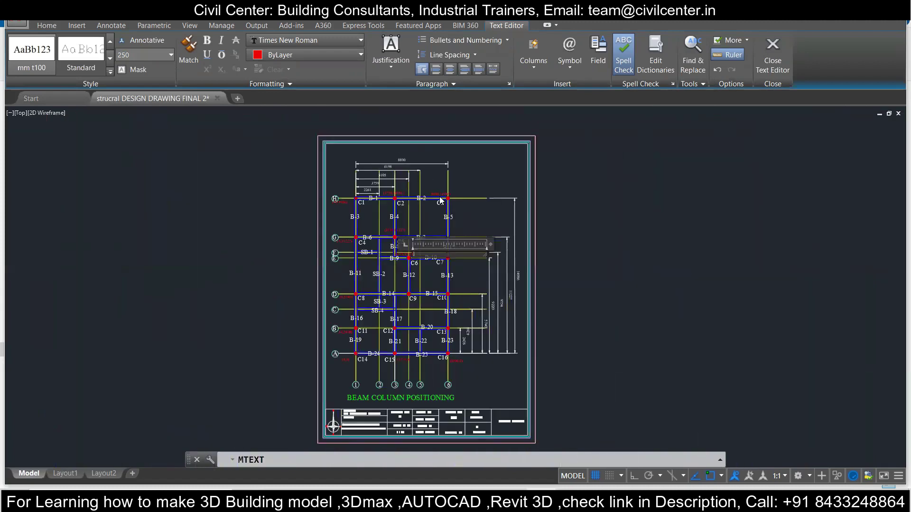
{"action": "scroll", "coordinate": [441, 230], "scroll_direction": "up", "scroll_amount": 6}
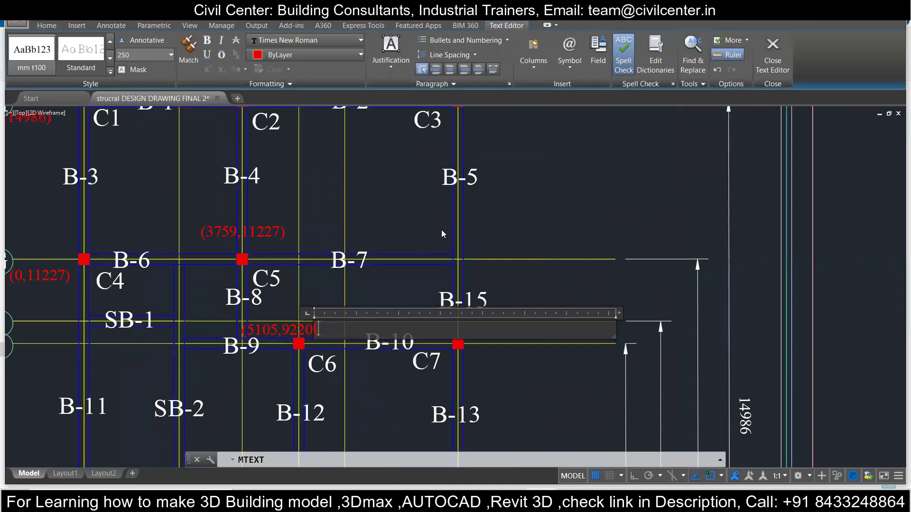
{"action": "type", "text": "8890,9220)"}
Complete the label as (8890,9220) and move it beside column C7
{"action": "left_click", "coordinate": [441, 230]}
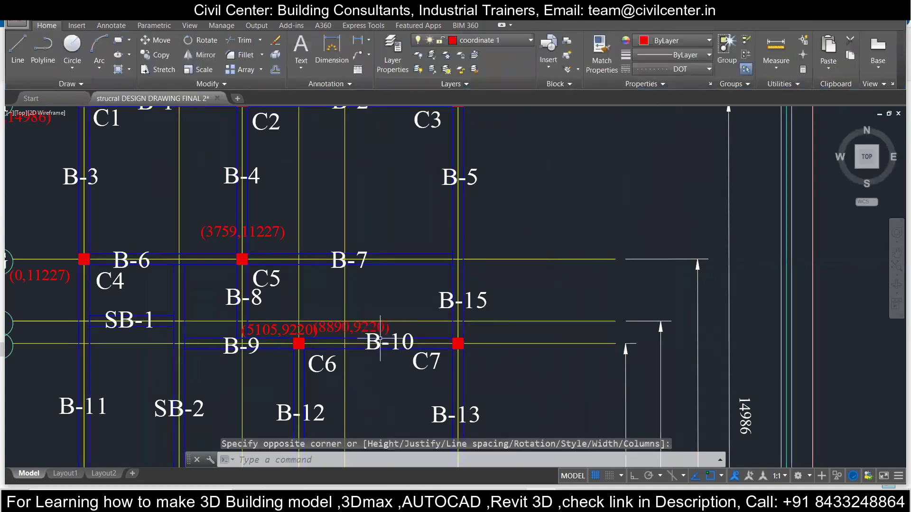
{"action": "key", "text": "m"}
{"action": "key", "text": "Return"}
{"action": "left_click", "coordinate": [314, 335]}
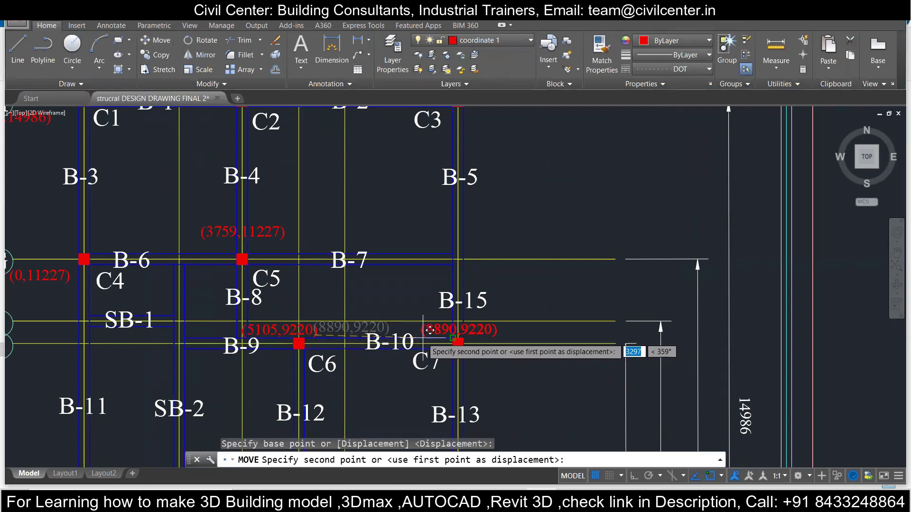
{"action": "left_click", "coordinate": [454, 337]}
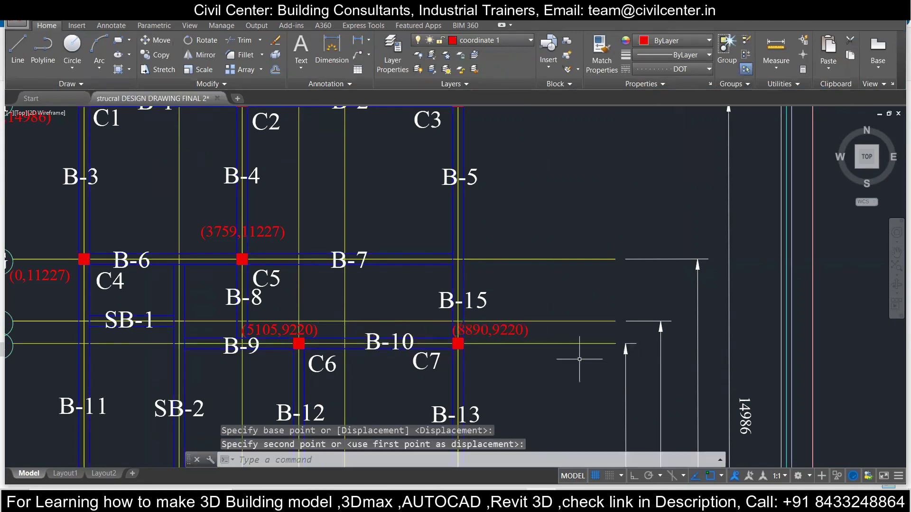
{"action": "scroll", "coordinate": [522, 256], "scroll_direction": "down", "scroll_amount": 4}
{"action": "middle_click_drag", "start_coordinate": [416, 344], "coordinate": [396, 201]}
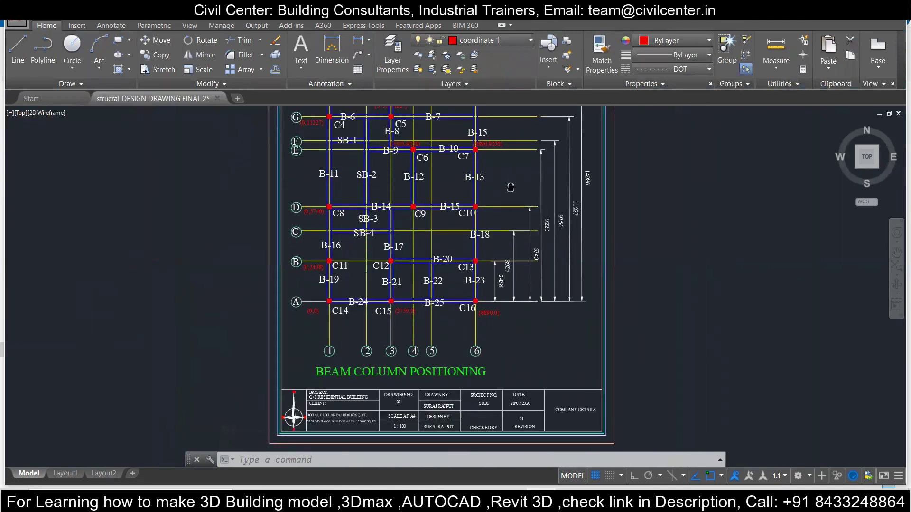
{"action": "scroll", "coordinate": [396, 202], "scroll_direction": "up", "scroll_amount": 2}
{"action": "scroll", "coordinate": [430, 192], "scroll_direction": "up", "scroll_amount": 2}
{"action": "scroll", "coordinate": [440, 198], "scroll_direction": "down", "scroll_amount": 2}
{"action": "middle_click_drag", "start_coordinate": [439, 197], "coordinate": [411, 212]}
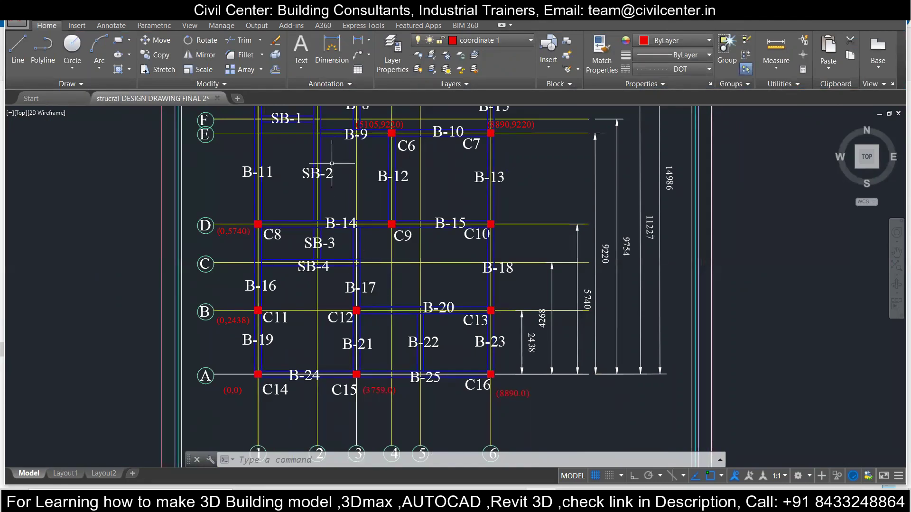
Add the (5105,5740) coordinate label above column C9
{"action": "left_click", "coordinate": [301, 47]}
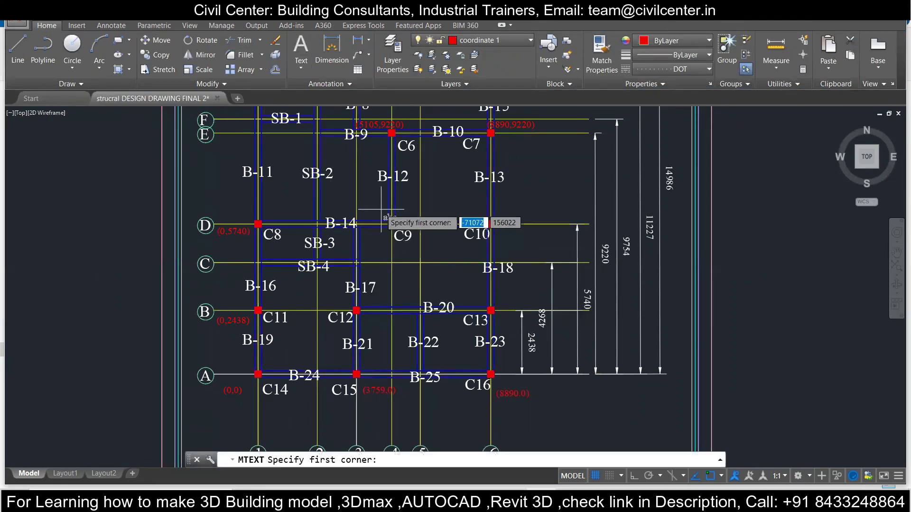
{"action": "left_click", "coordinate": [362, 209]}
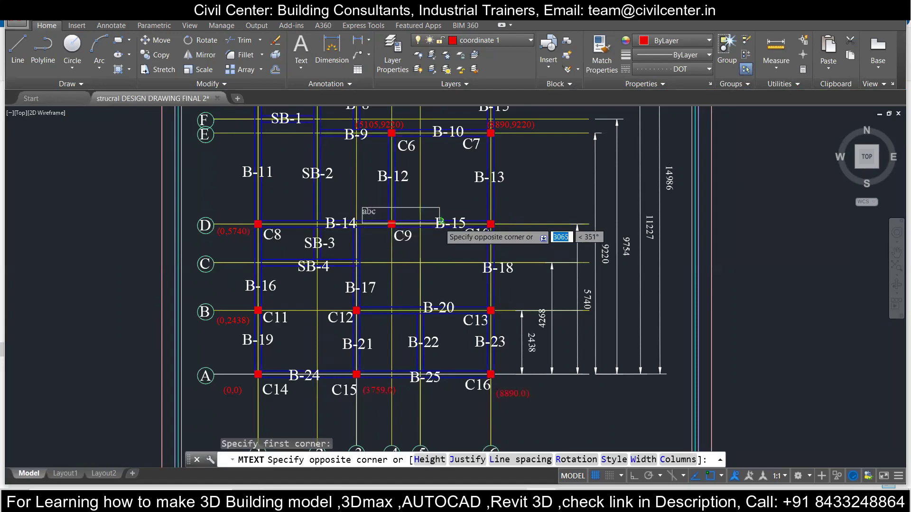
{"action": "left_click", "coordinate": [442, 220]}
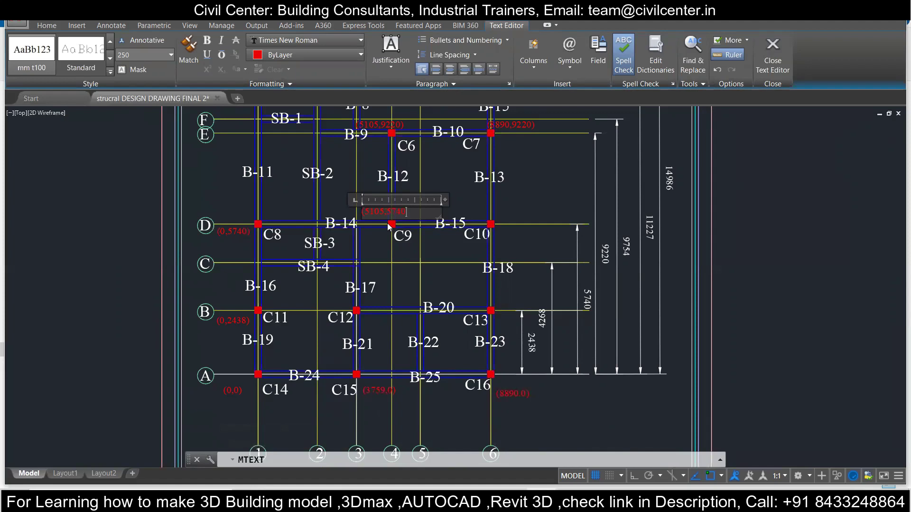
{"action": "left_click", "coordinate": [405, 256]}
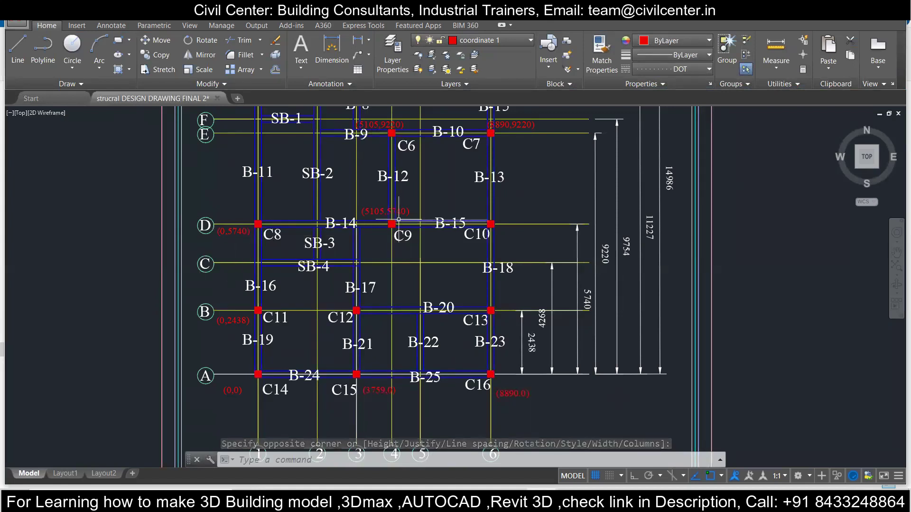
Add the (8890,5740) coordinate label above column C10
{"action": "key", "text": "Return"}
{"action": "left_click", "coordinate": [453, 204]}
{"action": "left_click", "coordinate": [524, 223]}
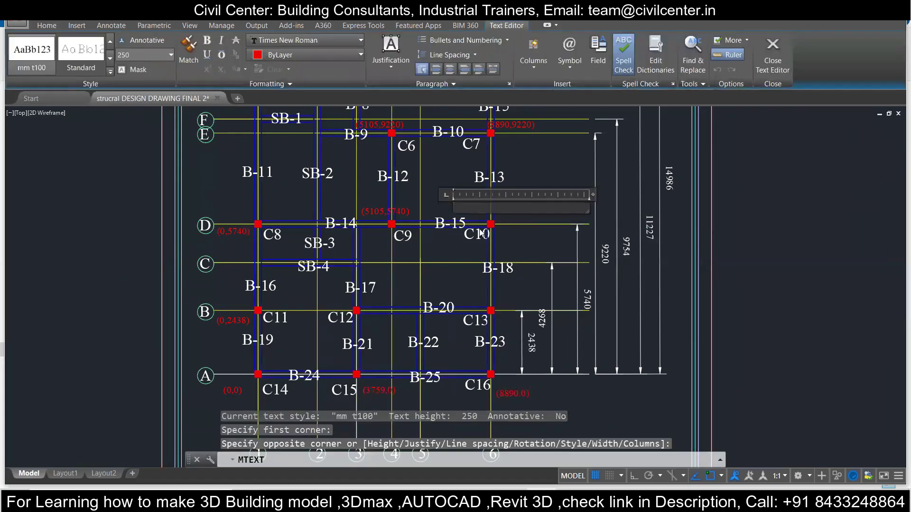
{"action": "type", "text": "(8890,5740"}
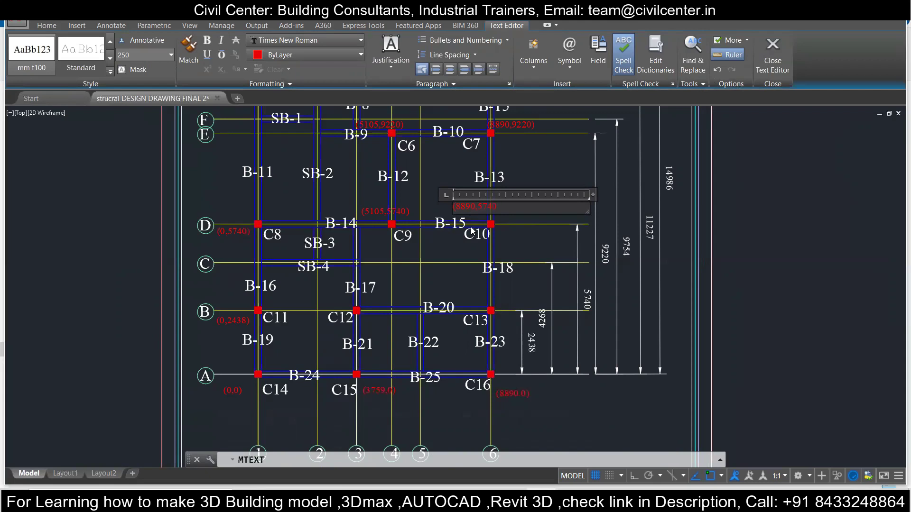
{"action": "left_click", "coordinate": [509, 259]}
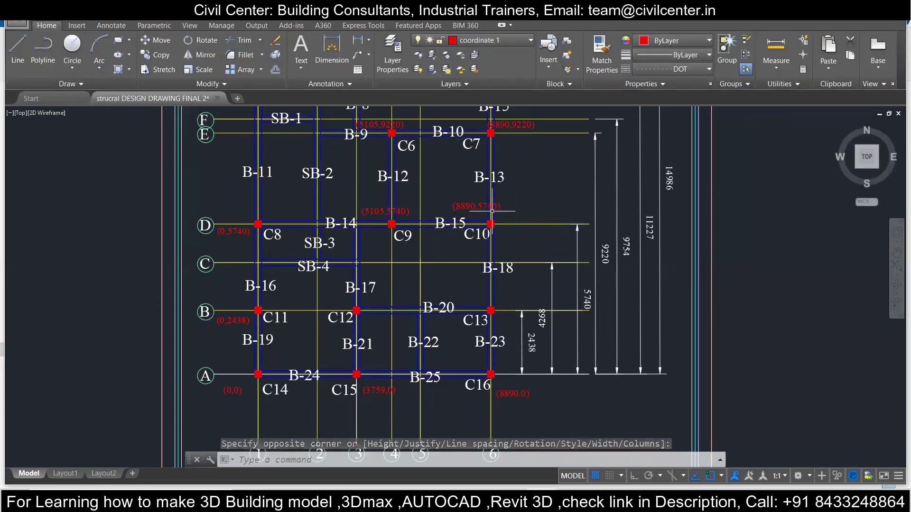
Move the (8890,5740) label closer to column C10
{"action": "scroll", "coordinate": [521, 212], "scroll_direction": "down", "scroll_amount": 12}
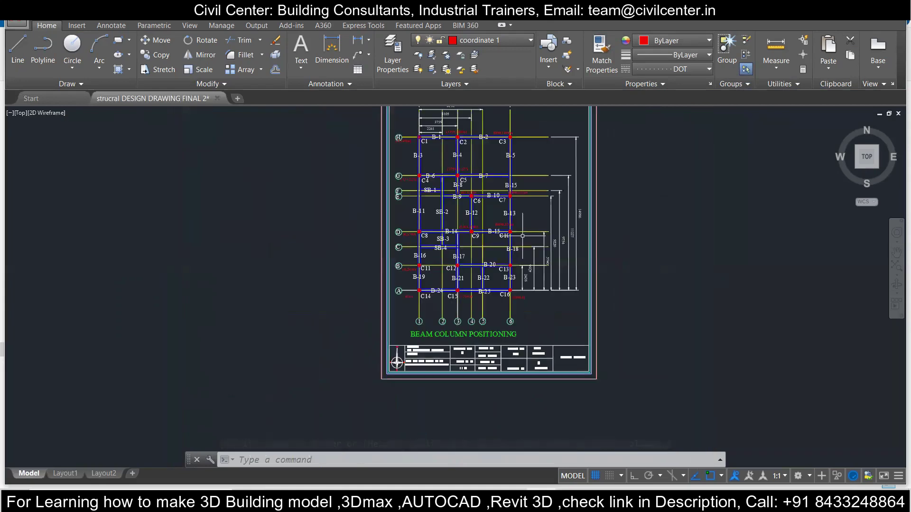
{"action": "scroll", "coordinate": [522, 212], "scroll_direction": "up", "scroll_amount": 10}
{"action": "scroll", "coordinate": [503, 262], "scroll_direction": "down", "scroll_amount": 4}
{"action": "scroll", "coordinate": [502, 263], "scroll_direction": "up", "scroll_amount": 6}
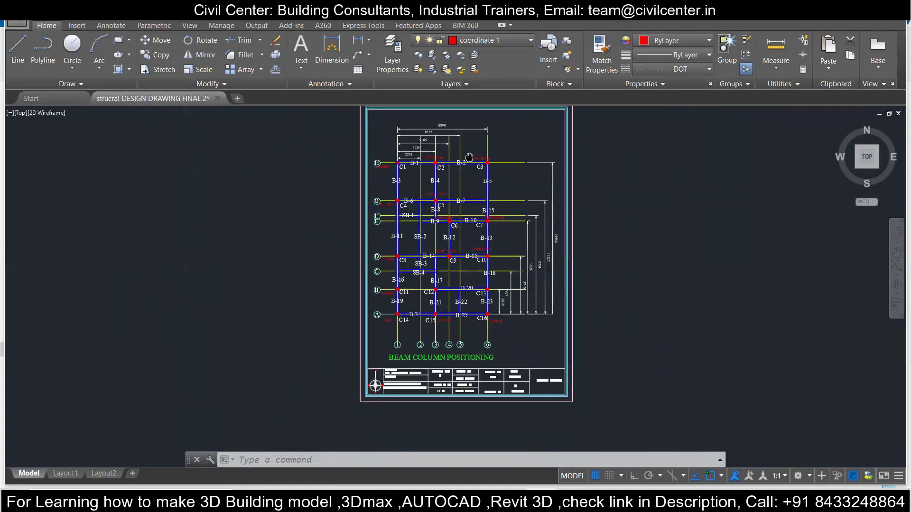
{"action": "left_click", "coordinate": [479, 244]}
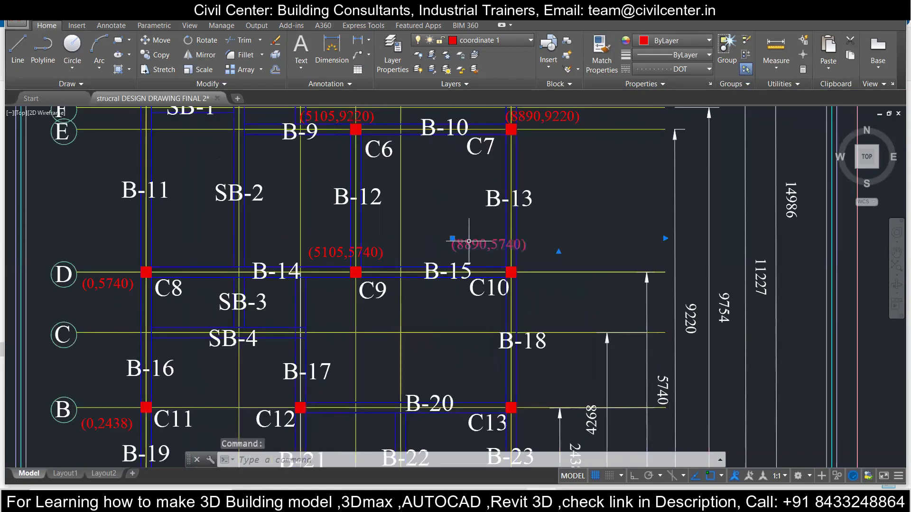
{"action": "left_click", "coordinate": [156, 40]}
{"action": "left_click", "coordinate": [452, 251]}
{"action": "left_click", "coordinate": [481, 261]}
Nudge the (8890,5740) label slightly higher so it aligns with the C9 label
{"action": "scroll", "coordinate": [481, 262], "scroll_direction": "down", "scroll_amount": 3}
{"action": "scroll", "coordinate": [480, 264], "scroll_direction": "up", "scroll_amount": 5}
{"action": "key", "text": "Return"}
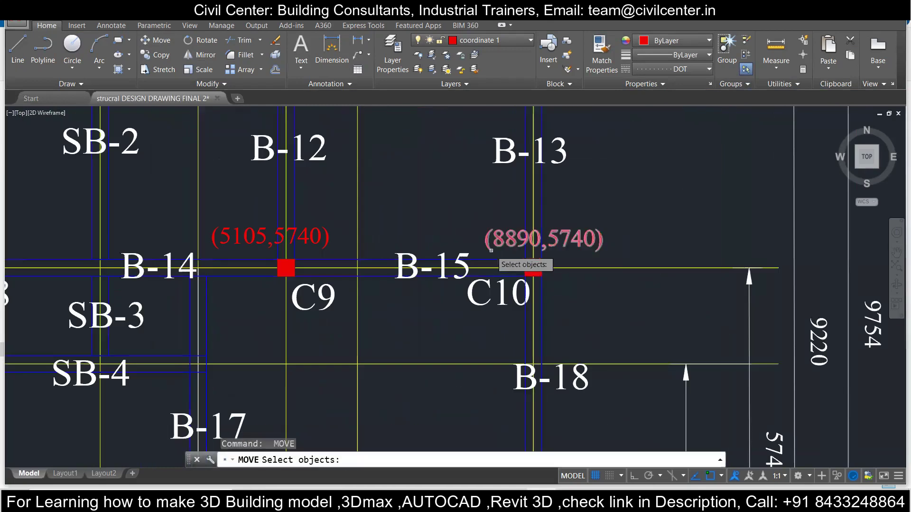
{"action": "left_click", "coordinate": [493, 245]}
{"action": "left_click", "coordinate": [493, 245]}
{"action": "left_click", "coordinate": [496, 249]}
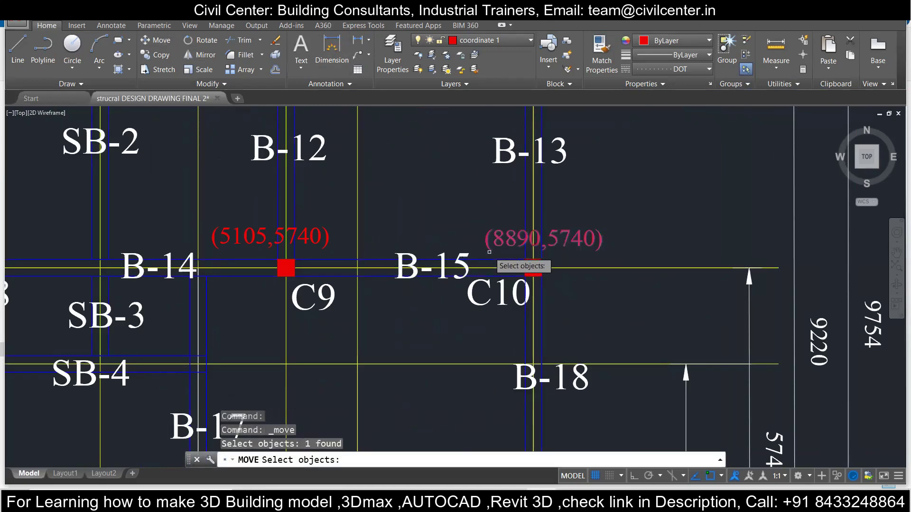
{"action": "left_click", "coordinate": [498, 236]}
{"action": "key", "text": "Return"}
{"action": "left_click", "coordinate": [531, 244]}
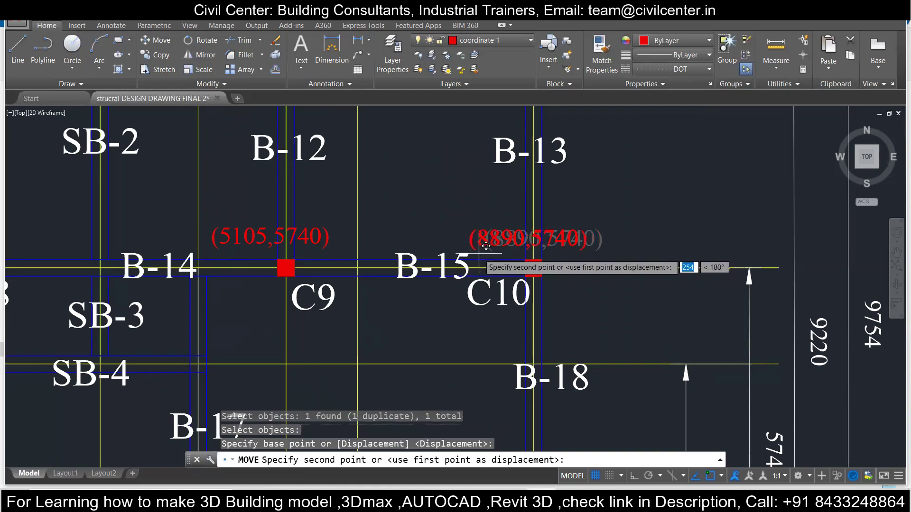
{"action": "left_click", "coordinate": [519, 241]}
{"action": "scroll", "coordinate": [610, 223], "scroll_direction": "down", "scroll_amount": 2}
{"action": "middle_click_drag", "start_coordinate": [611, 236], "coordinate": [614, 121]}
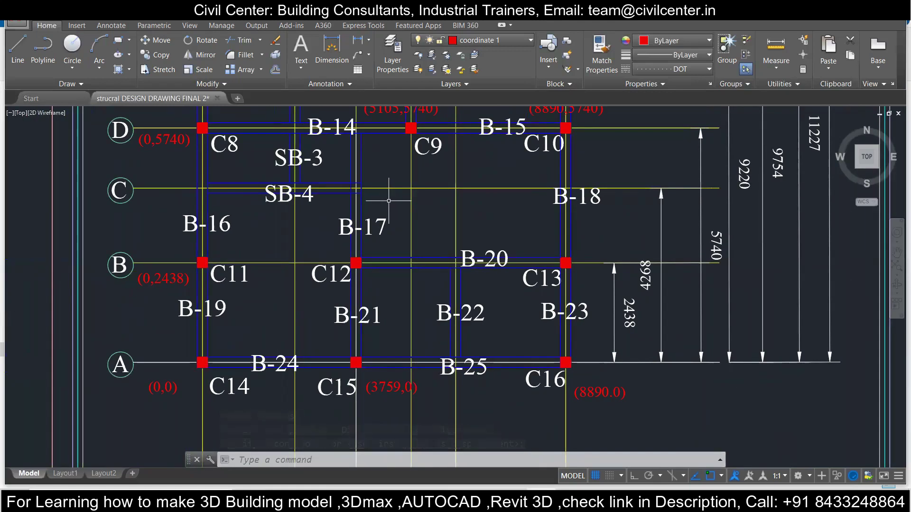
{"action": "middle_click_drag", "start_coordinate": [396, 208], "coordinate": [395, 227]}
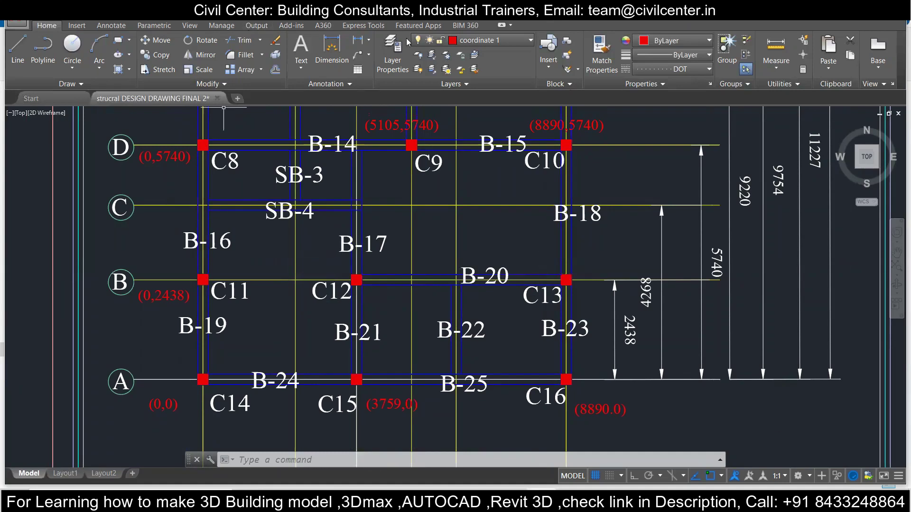
Create the (3759,2438) MText label near column C12
{"action": "left_click", "coordinate": [300, 48]}
{"action": "left_click", "coordinate": [316, 251]}
{"action": "left_click", "coordinate": [410, 281]}
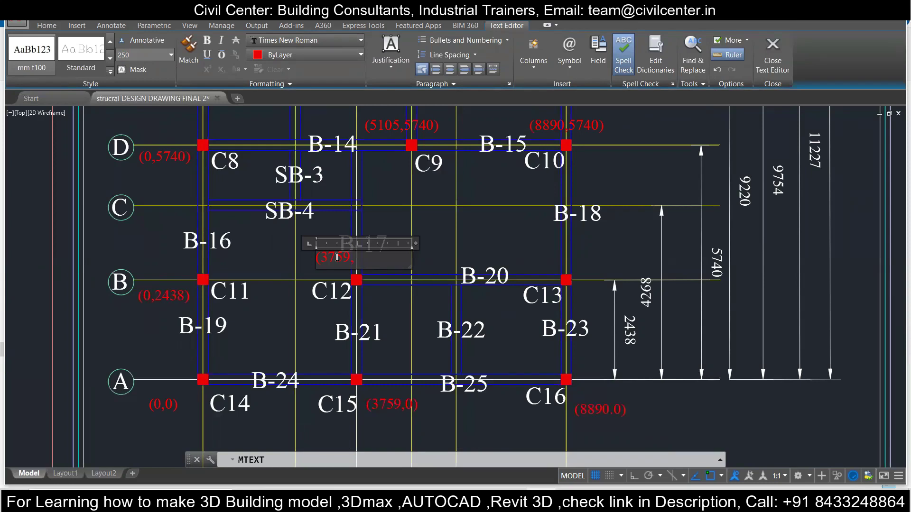
{"action": "scroll", "coordinate": [337, 257], "scroll_direction": "down", "scroll_amount": 4}
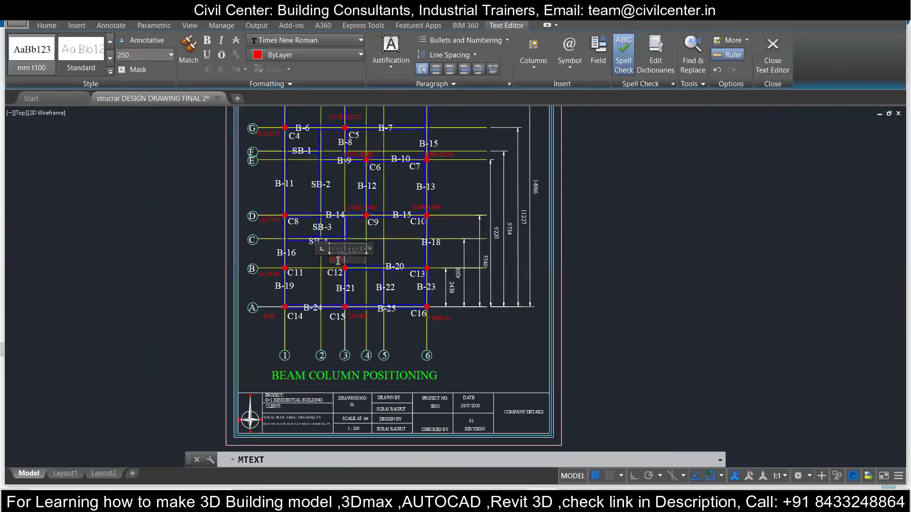
{"action": "scroll", "coordinate": [338, 261], "scroll_direction": "down", "scroll_amount": 3}
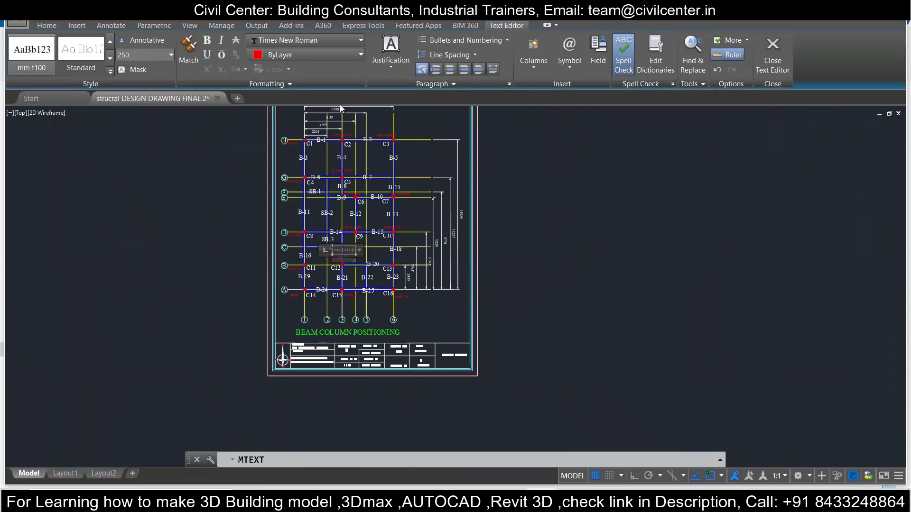
{"action": "scroll", "coordinate": [339, 110], "scroll_direction": "up", "scroll_amount": 4}
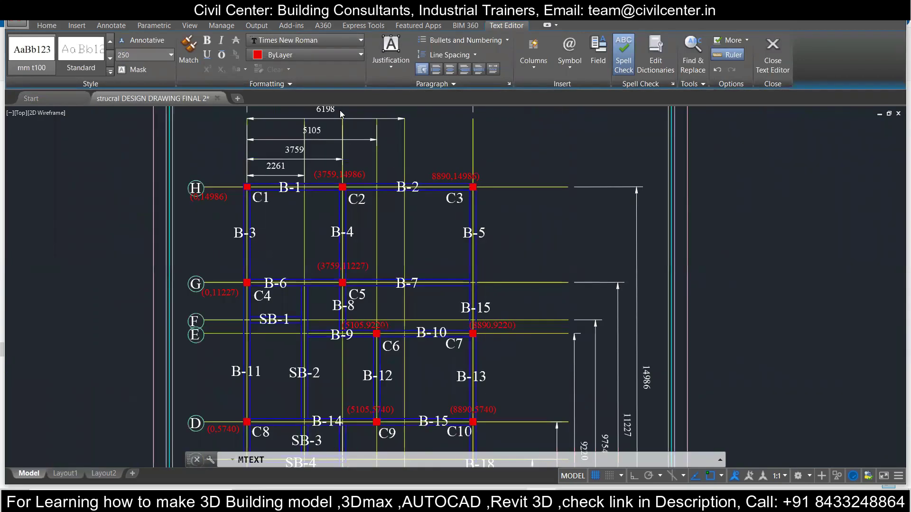
{"action": "scroll", "coordinate": [340, 123], "scroll_direction": "down", "scroll_amount": 5}
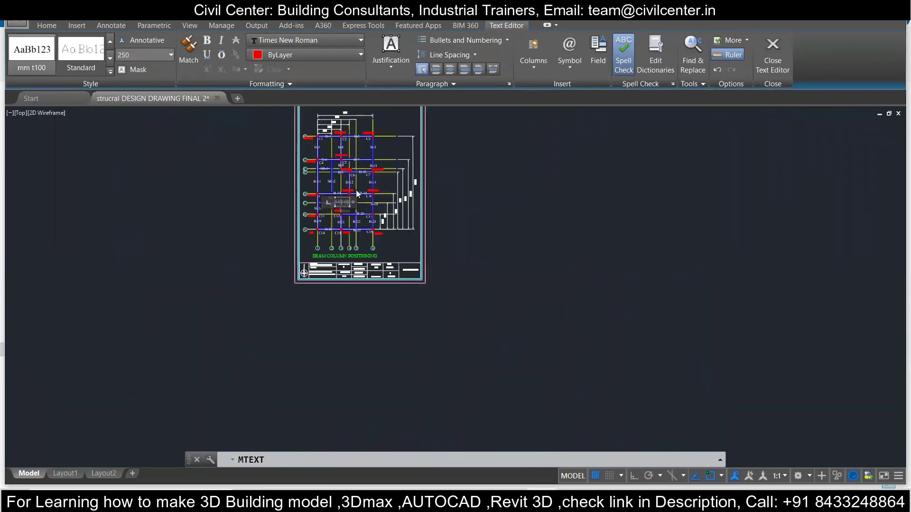
{"action": "scroll", "coordinate": [357, 202], "scroll_direction": "up", "scroll_amount": 4}
{"action": "scroll", "coordinate": [307, 260], "scroll_direction": "up", "scroll_amount": 2}
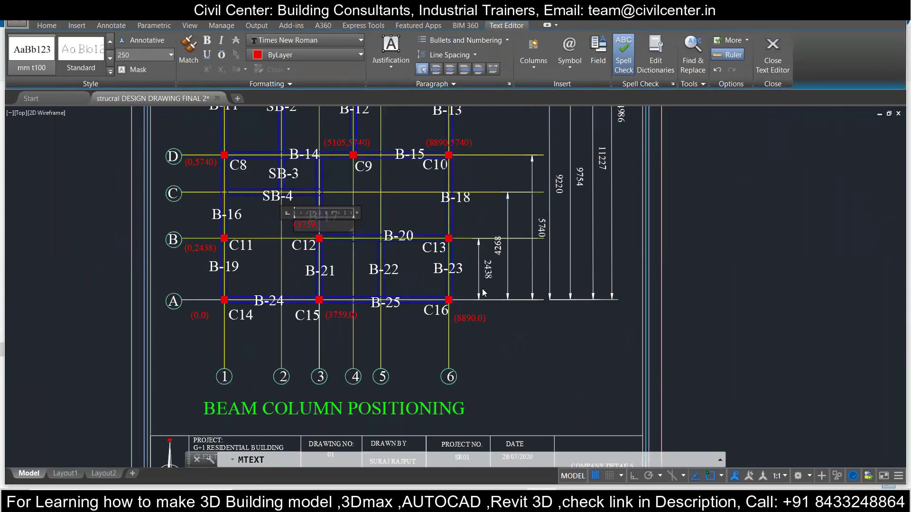
{"action": "type", "text": "2438"}
{"action": "left_click", "coordinate": [521, 255]}
Start moving the (3759,2438) label, picking a base point near B-17
{"action": "middle_click_drag", "start_coordinate": [522, 190], "coordinate": [540, 441]}
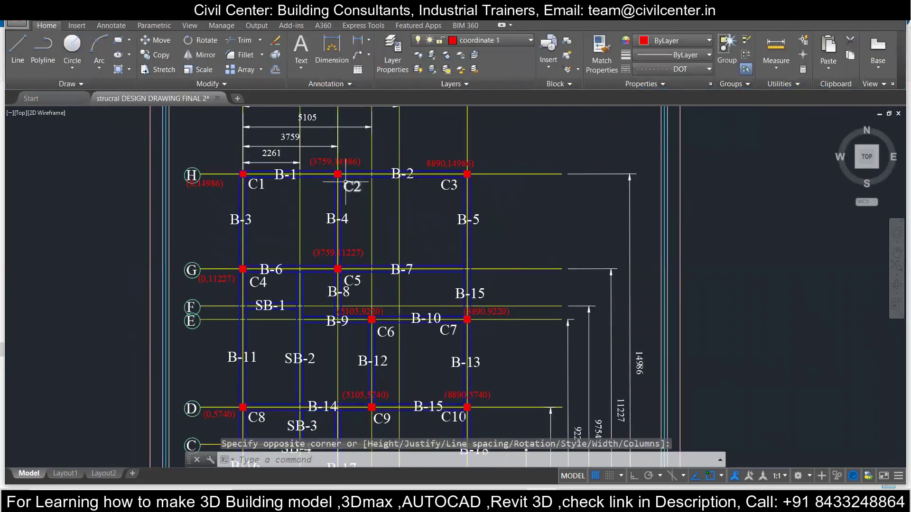
{"action": "middle_click_drag", "start_coordinate": [334, 186], "coordinate": [332, 63]}
{"action": "middle_click_drag", "start_coordinate": [338, 274], "coordinate": [337, 135]}
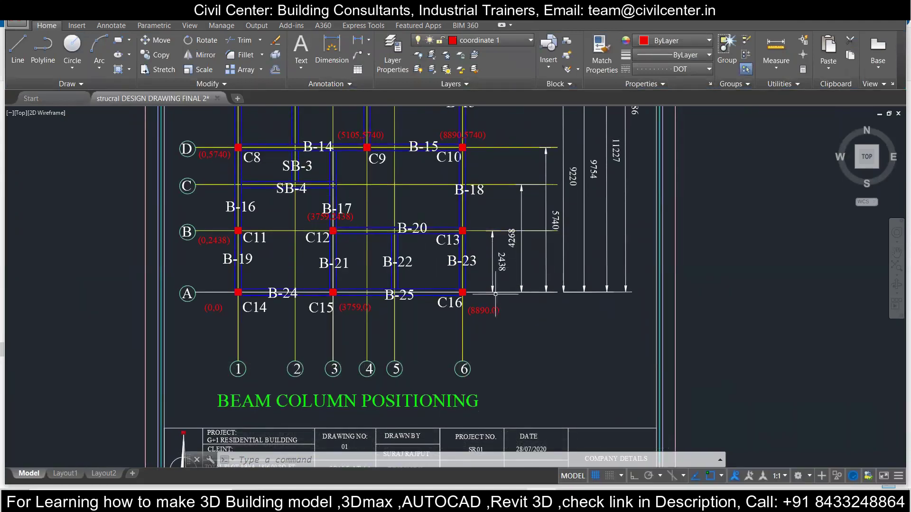
{"action": "left_click", "coordinate": [332, 217]}
{"action": "left_click", "coordinate": [157, 39]}
{"action": "left_click", "coordinate": [300, 216]}
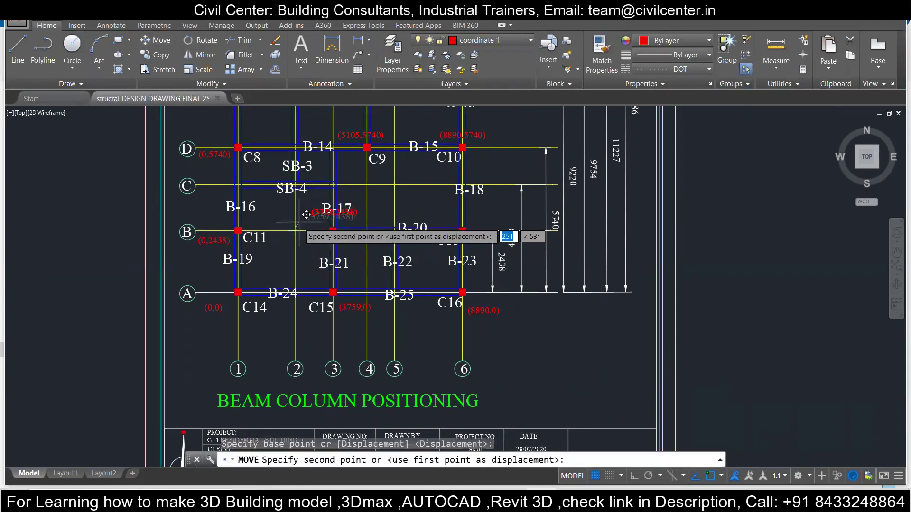
{"action": "scroll", "coordinate": [300, 216], "scroll_direction": "up", "scroll_amount": 6}
{"action": "scroll", "coordinate": [299, 215], "scroll_direction": "down", "scroll_amount": 7}
{"action": "scroll", "coordinate": [475, 228], "scroll_direction": "up", "scroll_amount": 3}
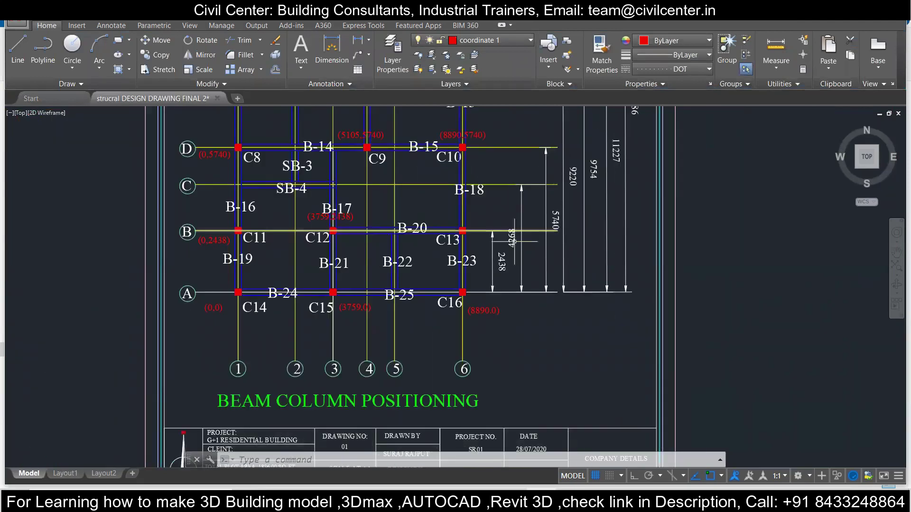
{"action": "scroll", "coordinate": [409, 221], "scroll_direction": "down", "scroll_amount": 2}
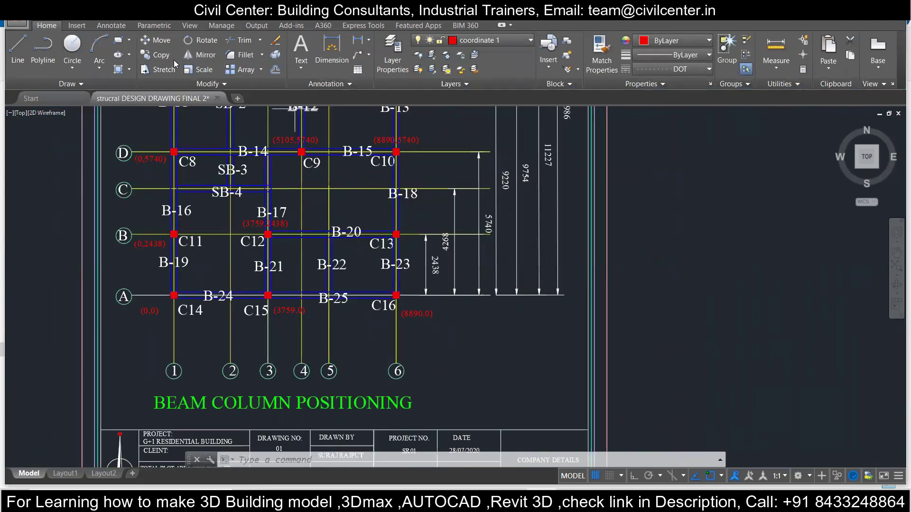
Create the (8890,2438) MText label near column C13
{"action": "left_click", "coordinate": [294, 44]}
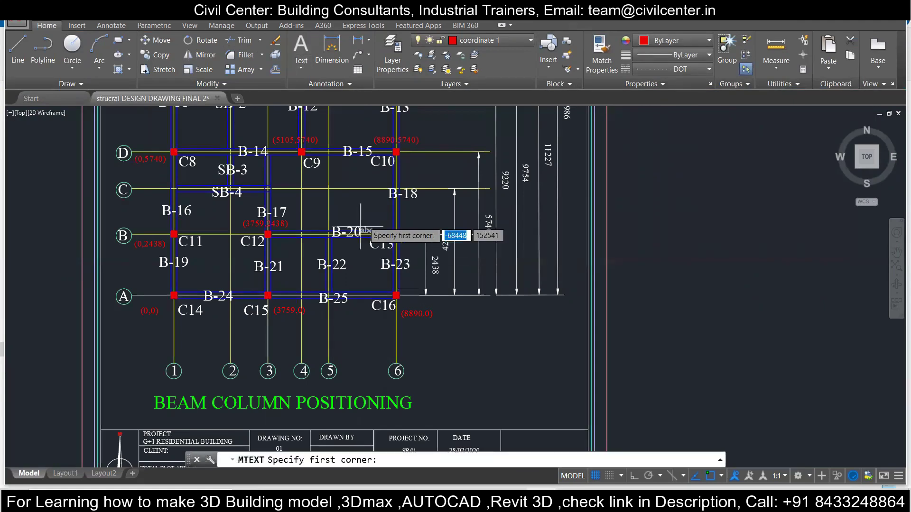
{"action": "left_click", "coordinate": [373, 214]}
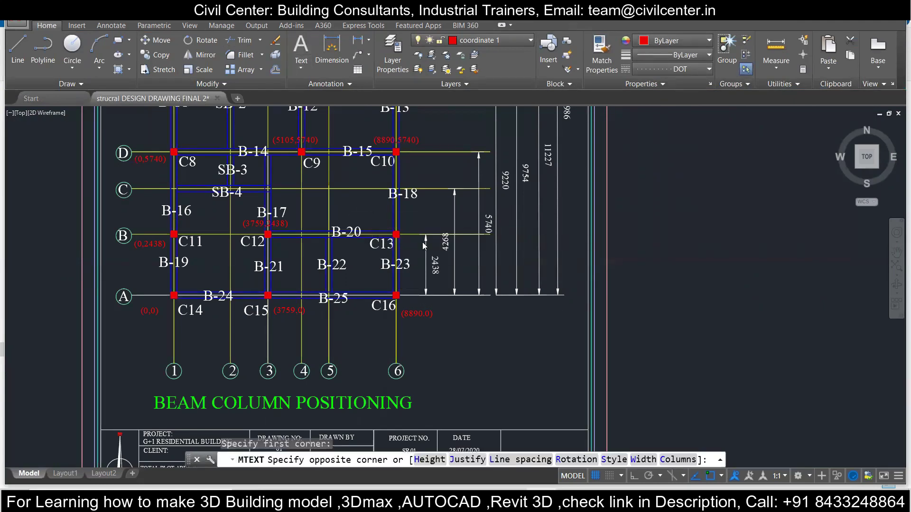
{"action": "left_click", "coordinate": [424, 245]}
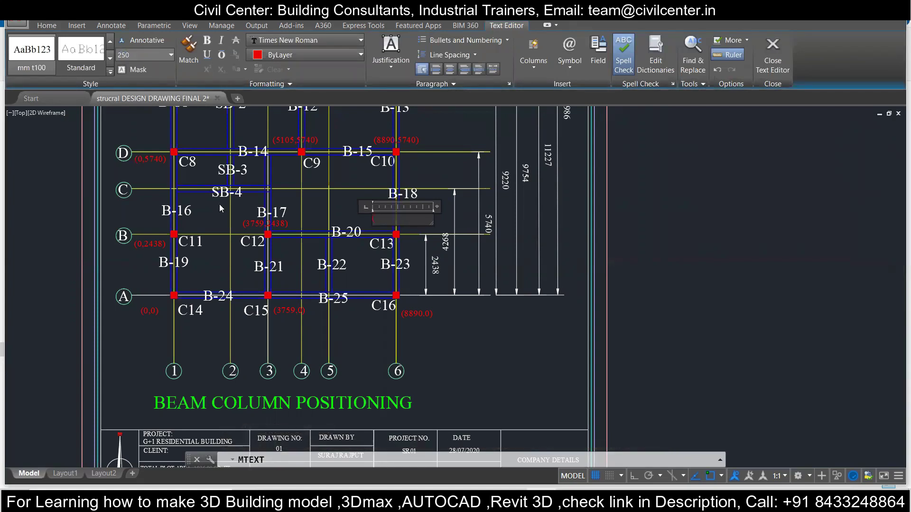
{"action": "type", "text": "(8890,2438)"}
{"action": "left_click", "coordinate": [485, 407]}
Move the (8890,2438) label to sit beside column C13
{"action": "left_click", "coordinate": [154, 40]}
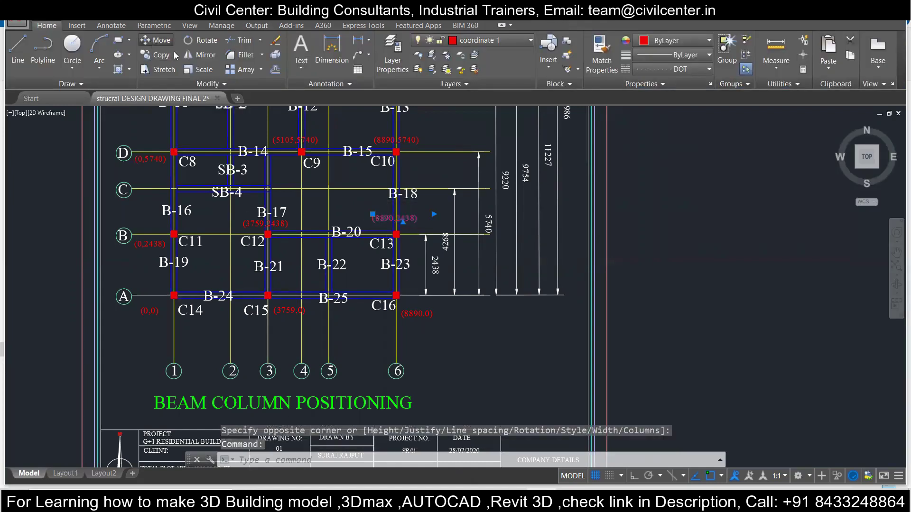
{"action": "left_click", "coordinate": [374, 212]}
{"action": "left_click", "coordinate": [375, 217]}
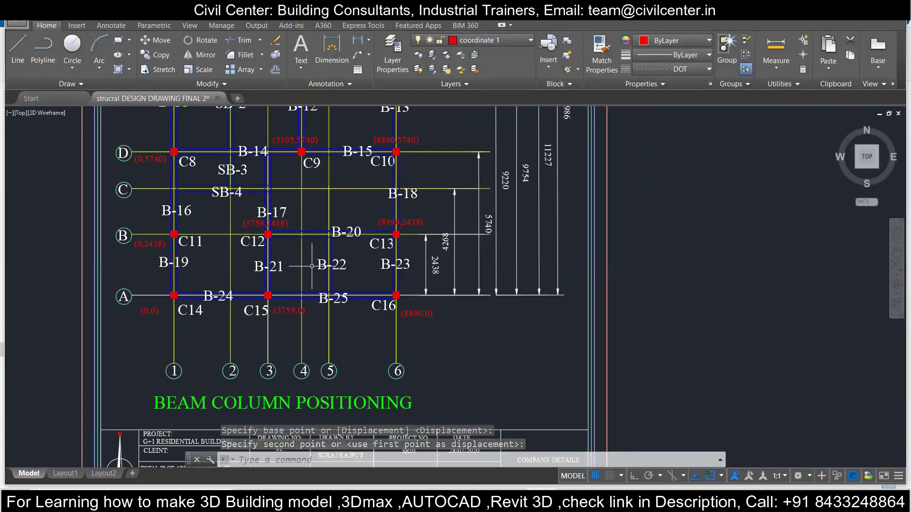
{"action": "middle_click_drag", "start_coordinate": [326, 251], "coordinate": [364, 256]}
{"action": "scroll", "coordinate": [364, 257], "scroll_direction": "down", "scroll_amount": 4}
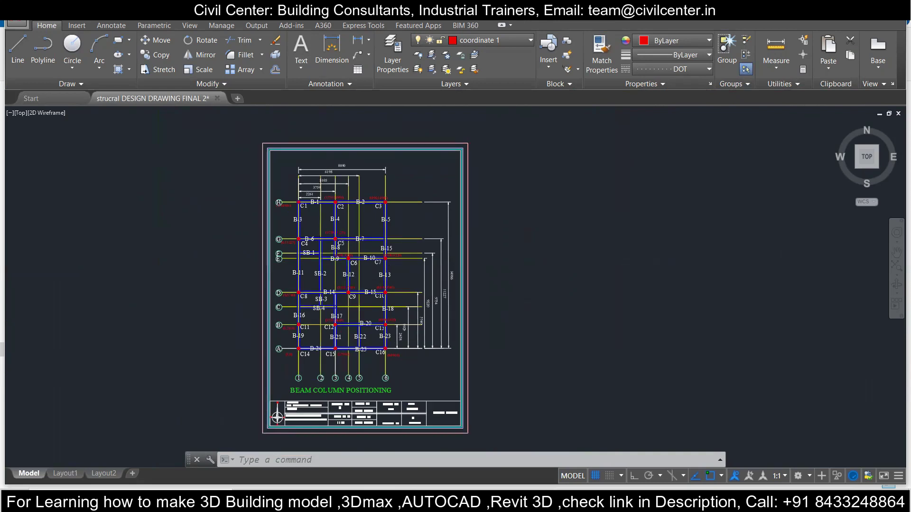
{"action": "scroll", "coordinate": [222, 301], "scroll_direction": "up", "scroll_amount": 2}
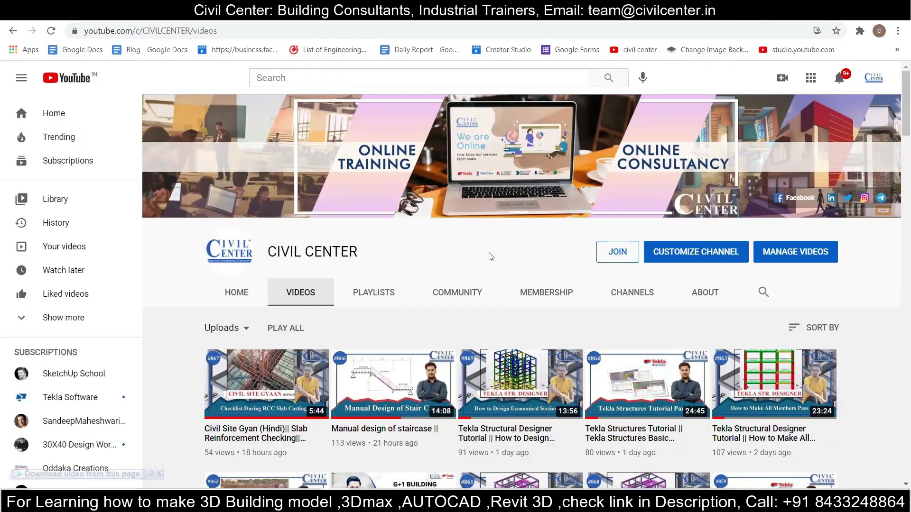
Scroll through the CIVIL CENTER uploads and the Civil Center Facebook page
{"action": "scroll", "coordinate": [490, 256], "scroll_direction": "down", "scroll_amount": 3}
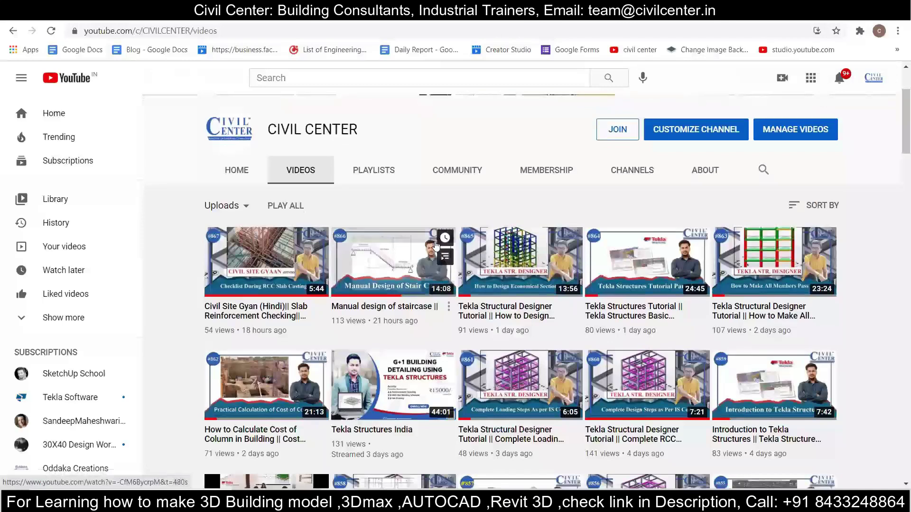
{"action": "scroll", "coordinate": [437, 244], "scroll_direction": "down", "scroll_amount": 7}
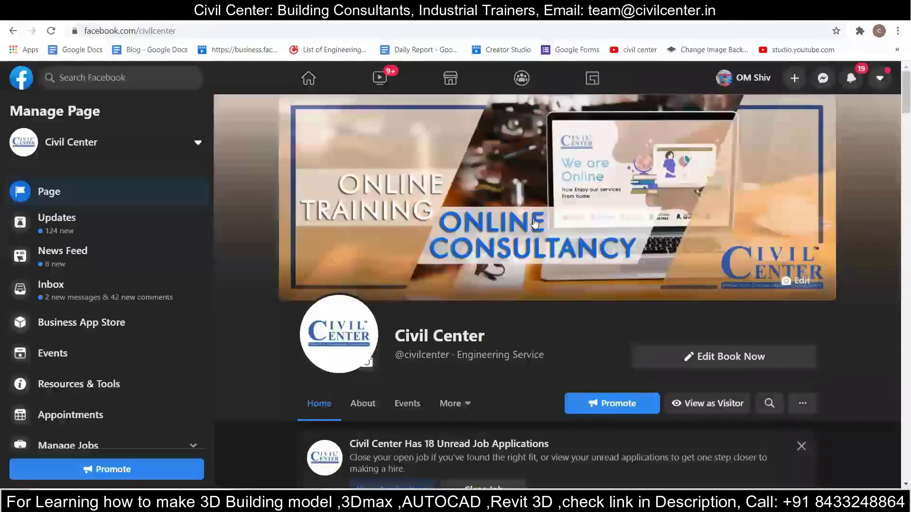
{"action": "scroll", "coordinate": [535, 224], "scroll_direction": "down", "scroll_amount": 9}
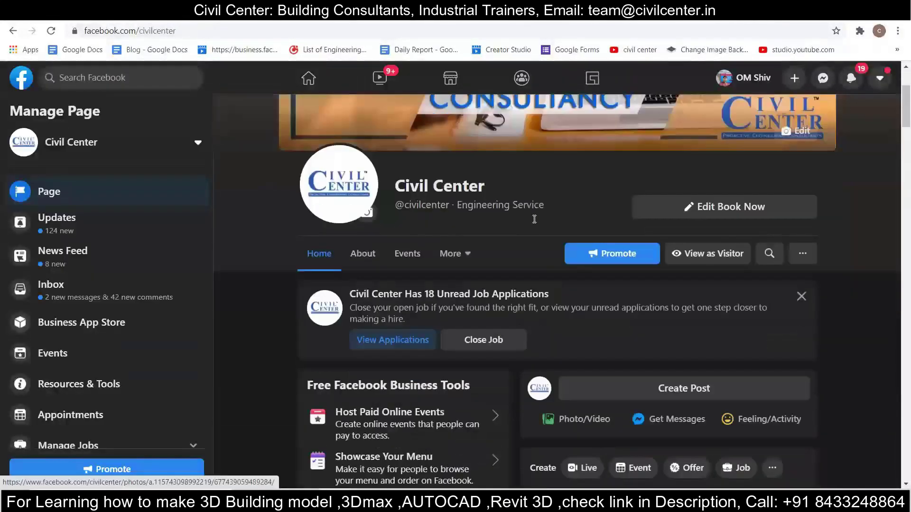
{"action": "scroll", "coordinate": [535, 224], "scroll_direction": "down", "scroll_amount": 10}
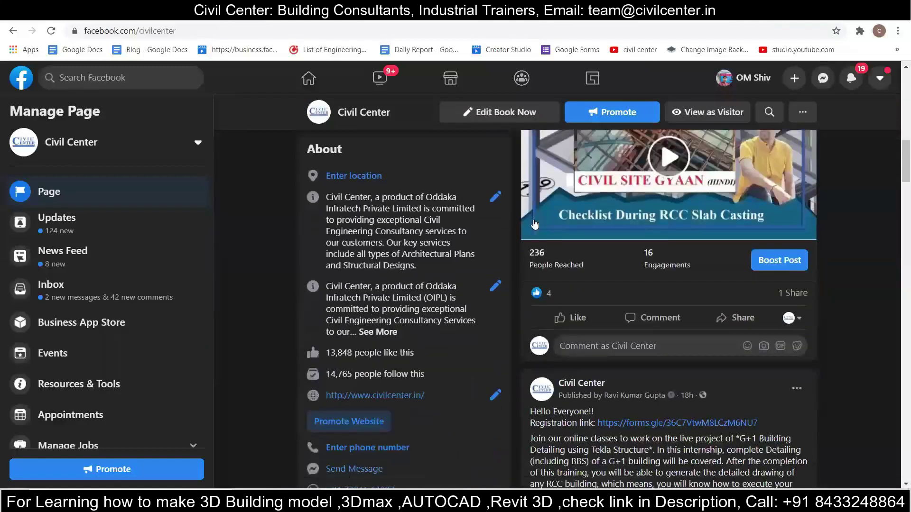
{"action": "scroll", "coordinate": [534, 220], "scroll_direction": "down", "scroll_amount": 6}
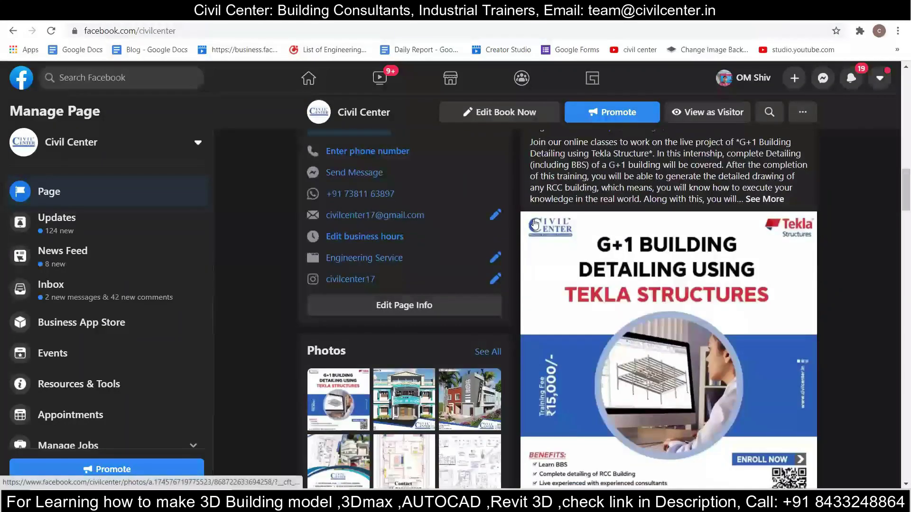